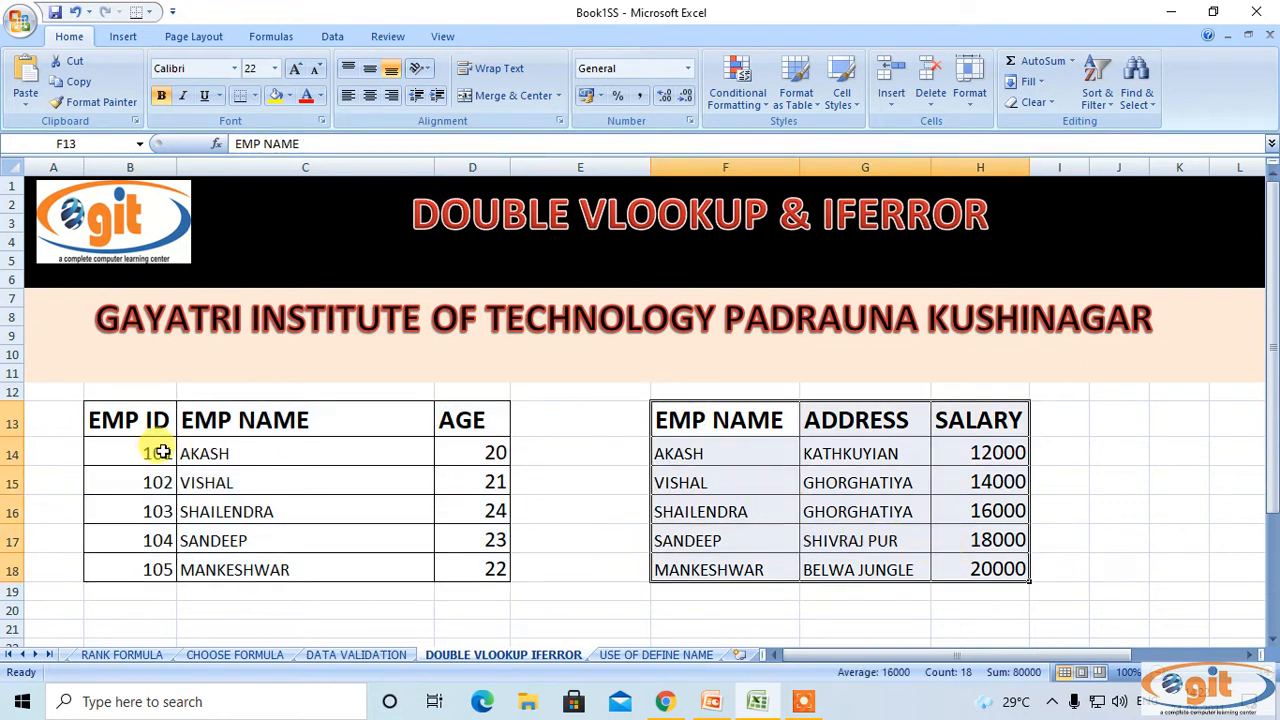
Examine the headings of the two employee source tables in row 13 and the blank result table in row 24.
drag(125, 420, 450, 550)
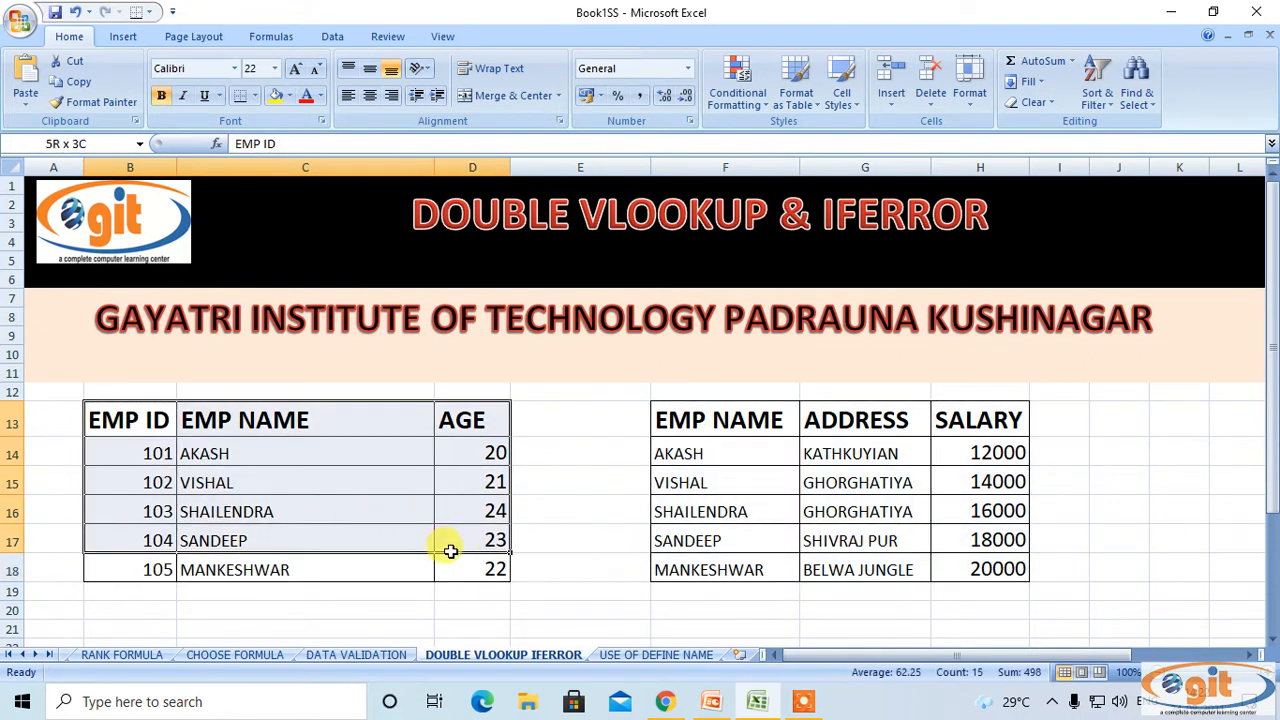
click(150, 422)
click(216, 418)
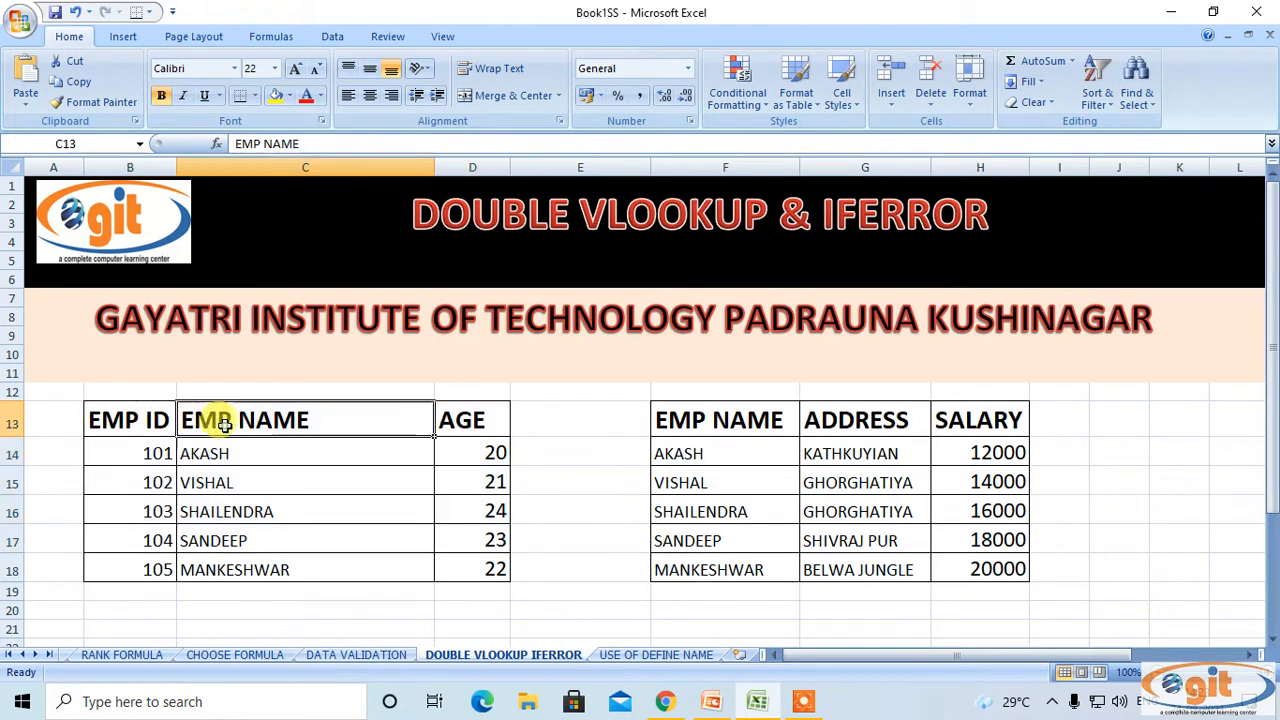
click(460, 413)
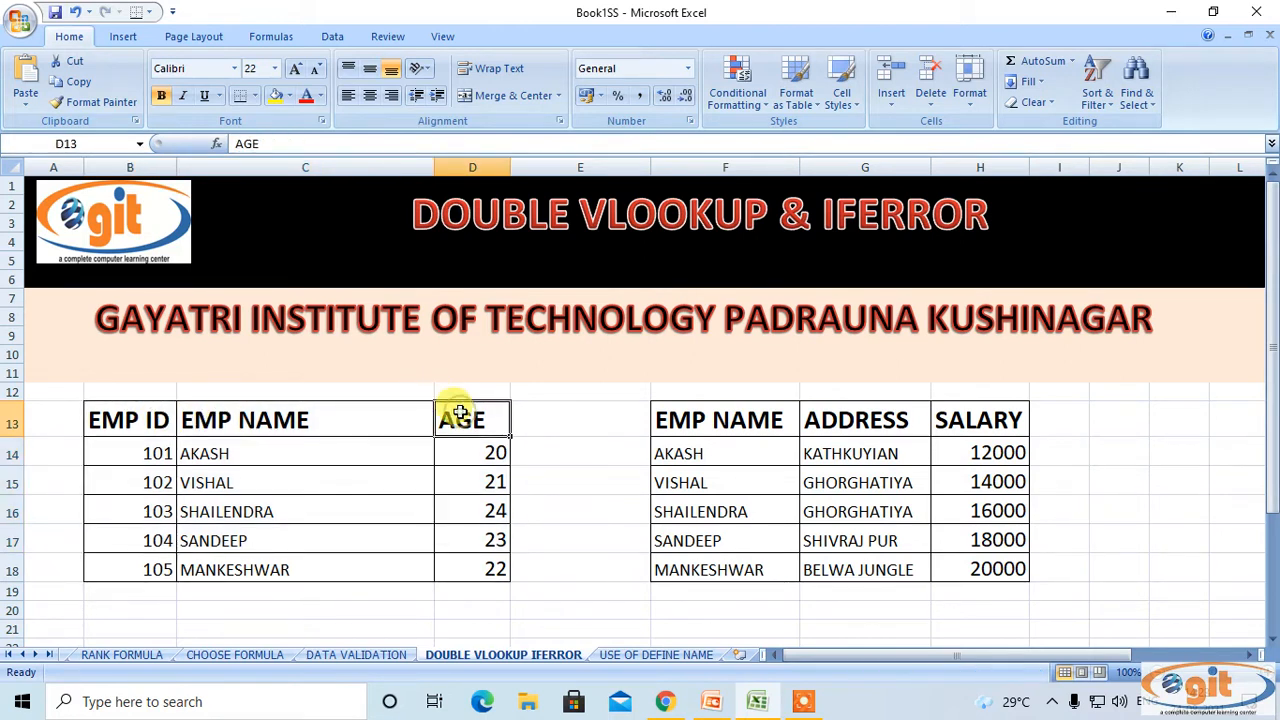
click(700, 420)
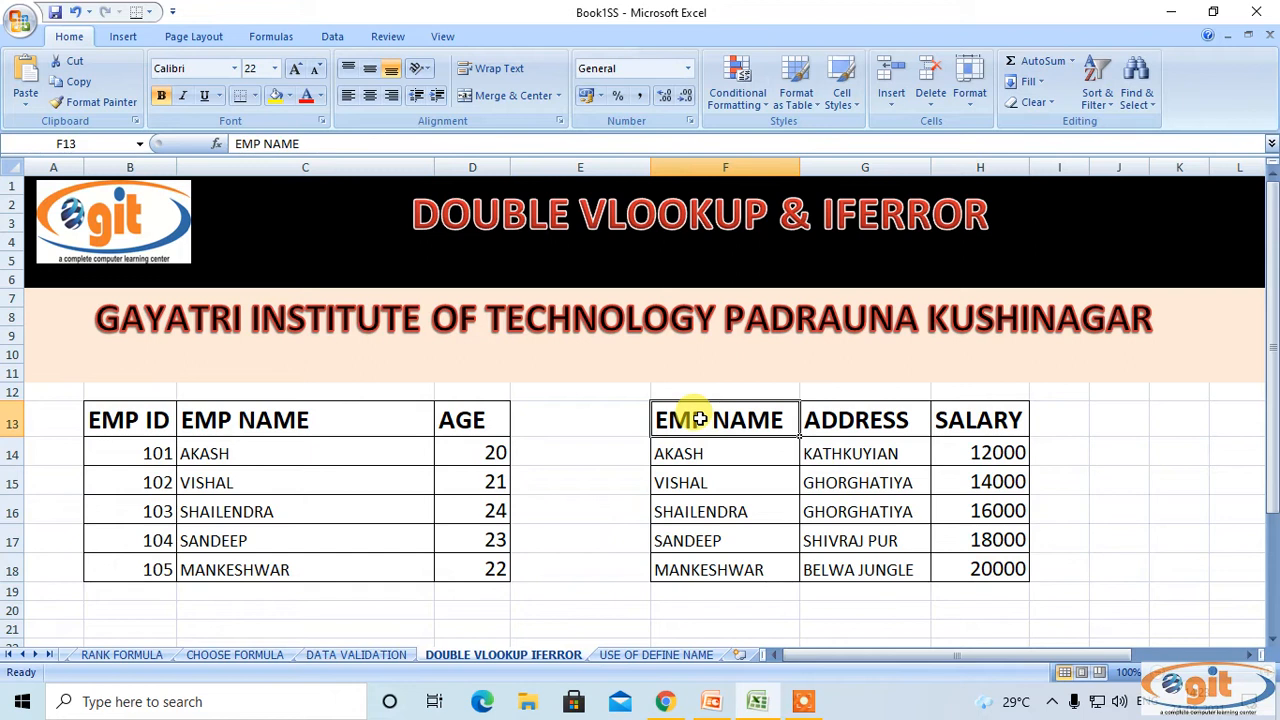
click(818, 418)
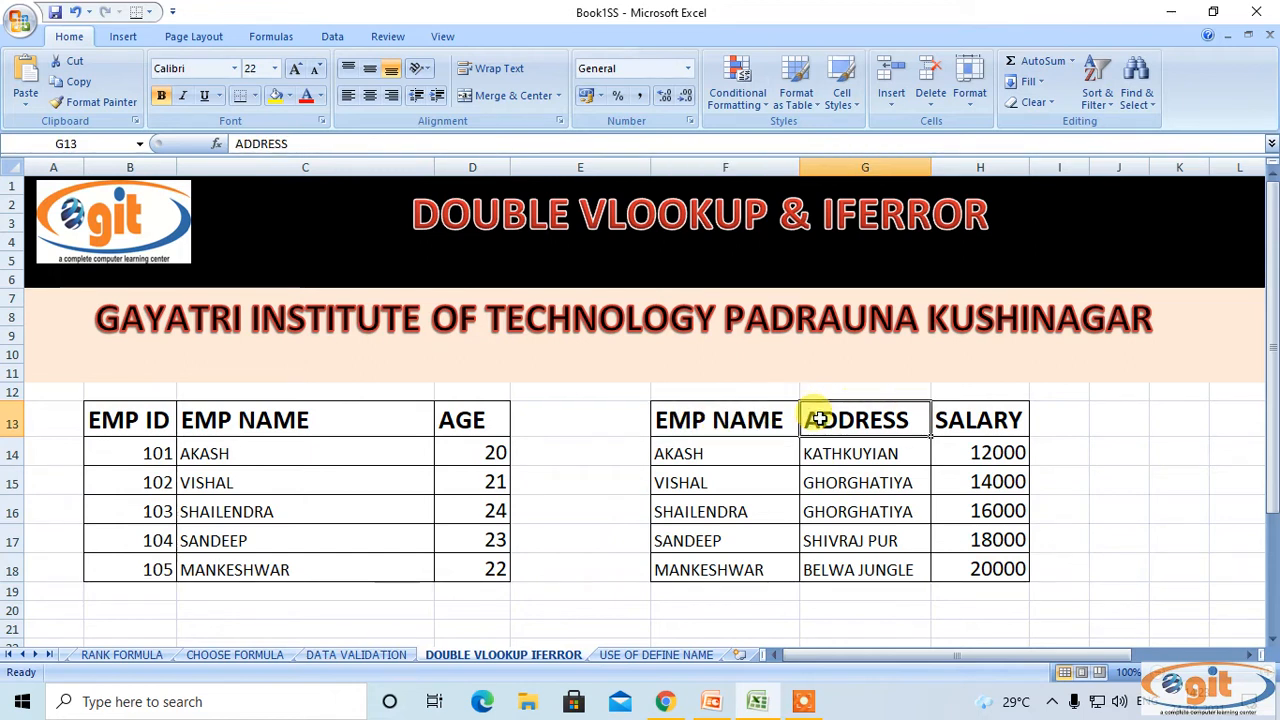
click(1005, 419)
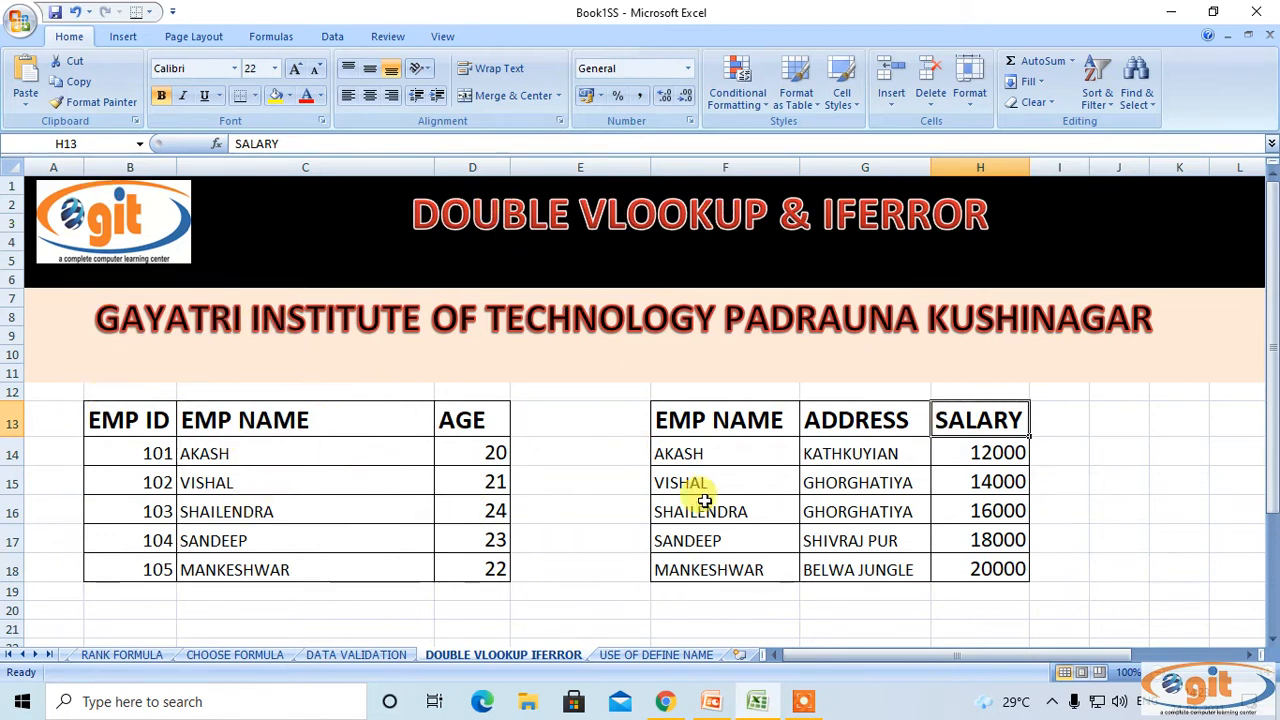
scroll(612, 508, down, 2)
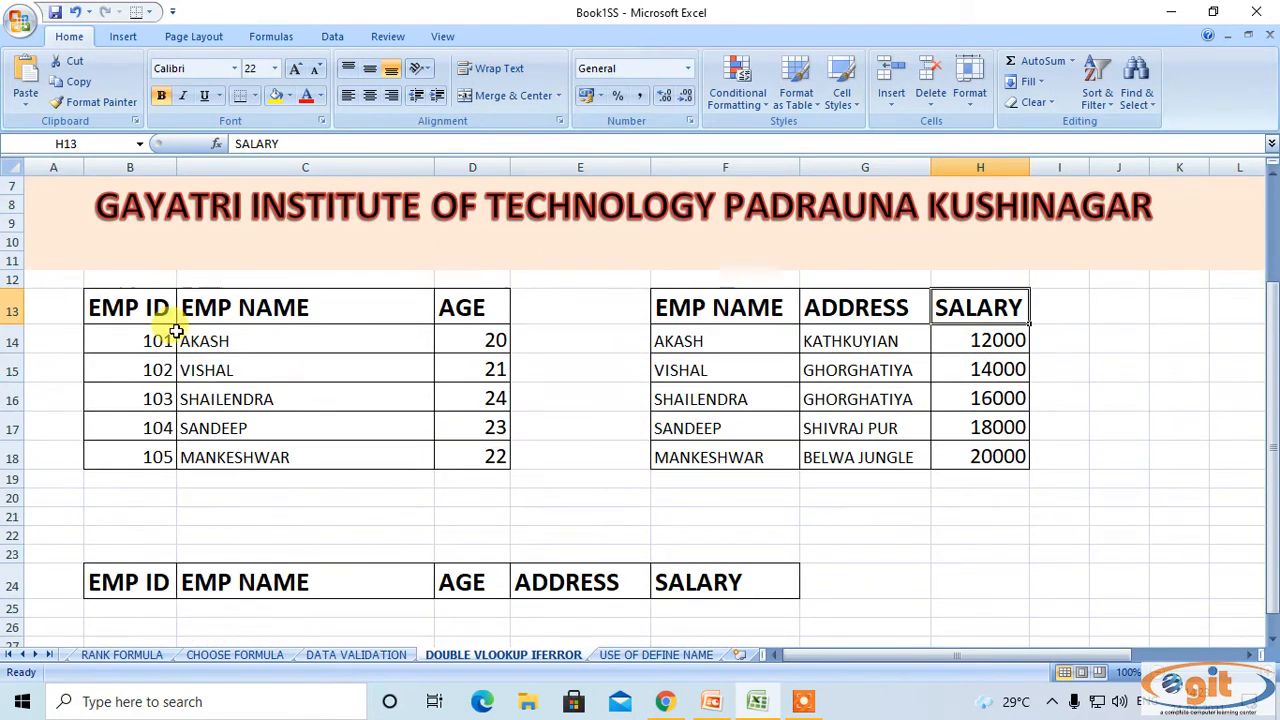
click(155, 578)
click(255, 578)
click(460, 588)
click(540, 580)
click(682, 580)
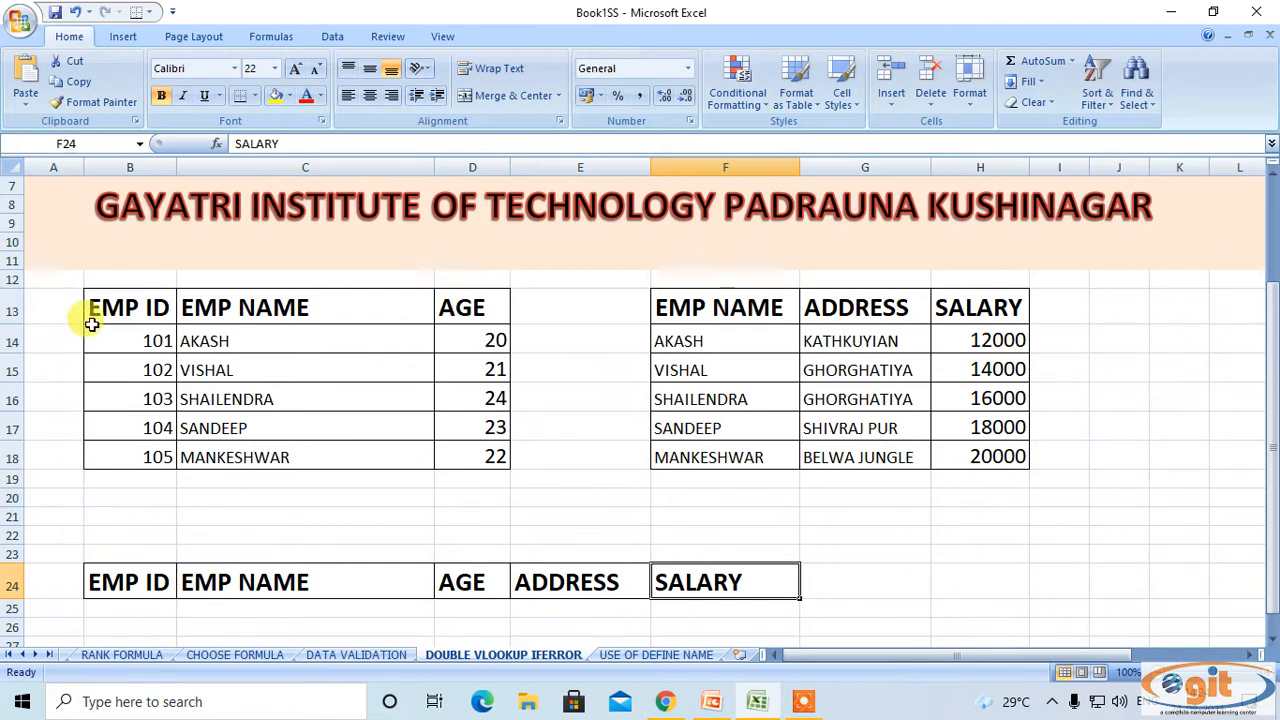
Copy the first employee's ID from cell B14 into cell B25, under the result table's EMP ID heading.
click(140, 337)
right_click(147, 339)
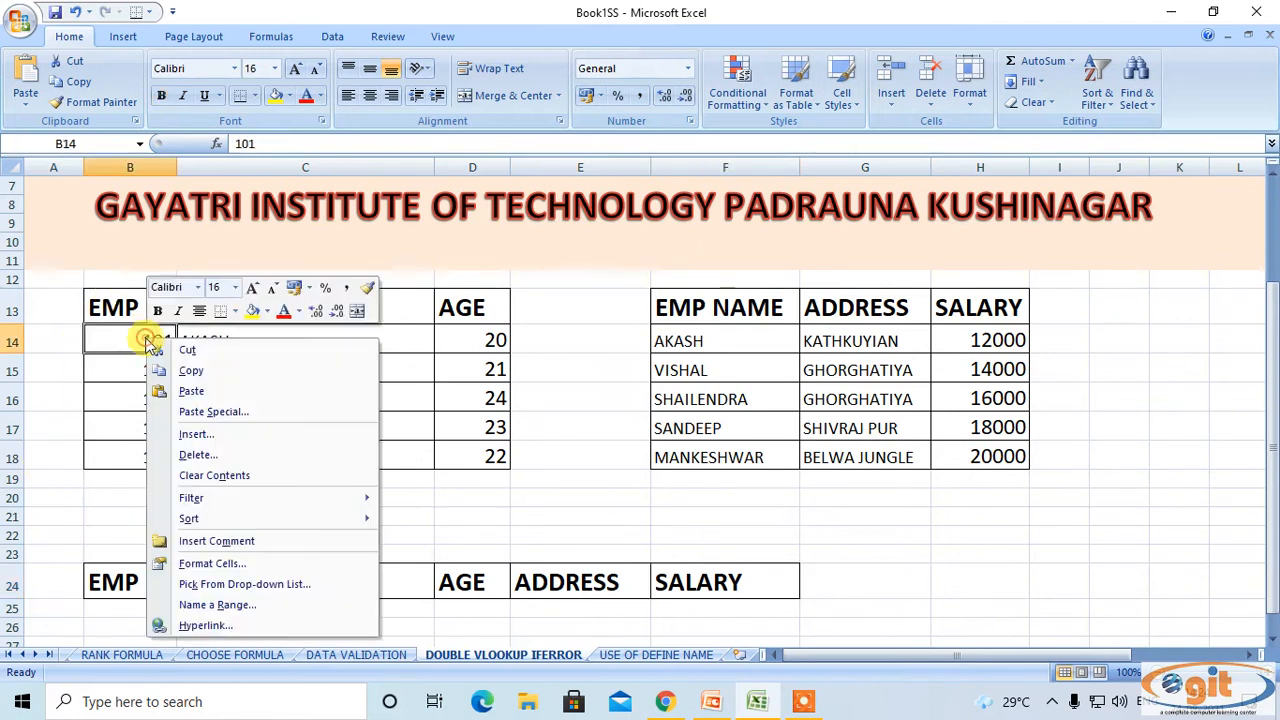
click(199, 371)
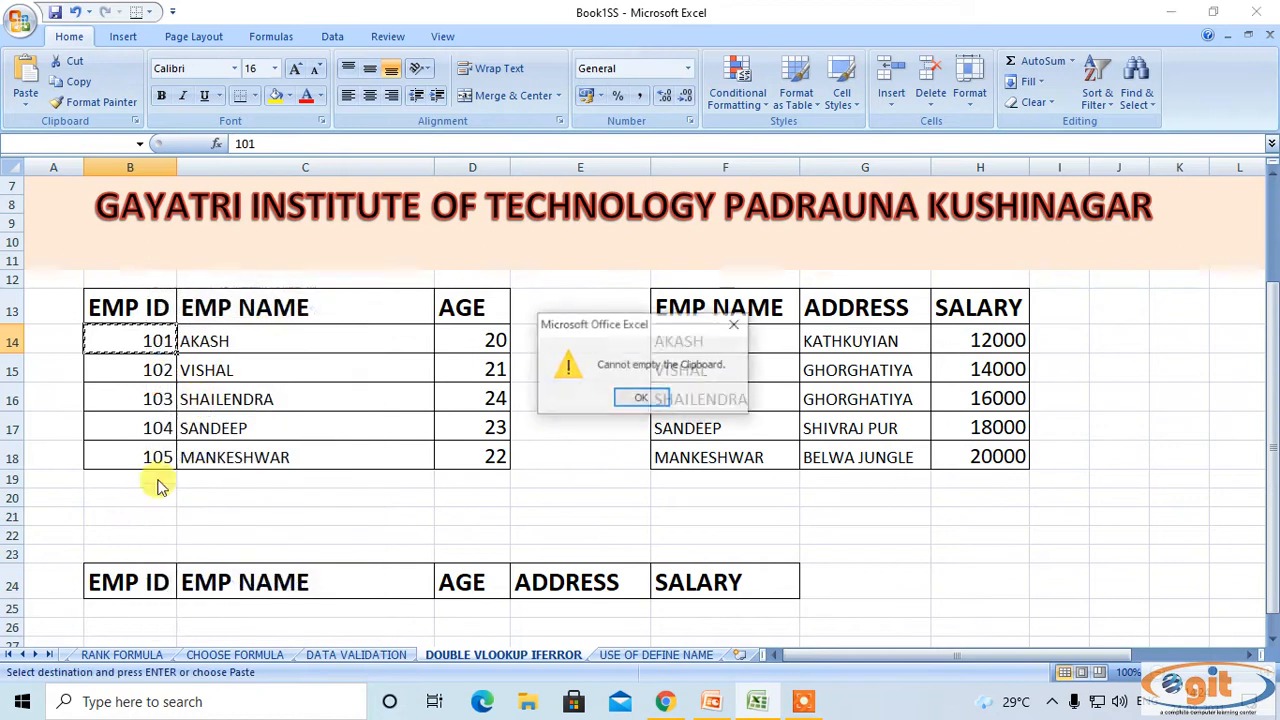
click(735, 324)
right_click(165, 338)
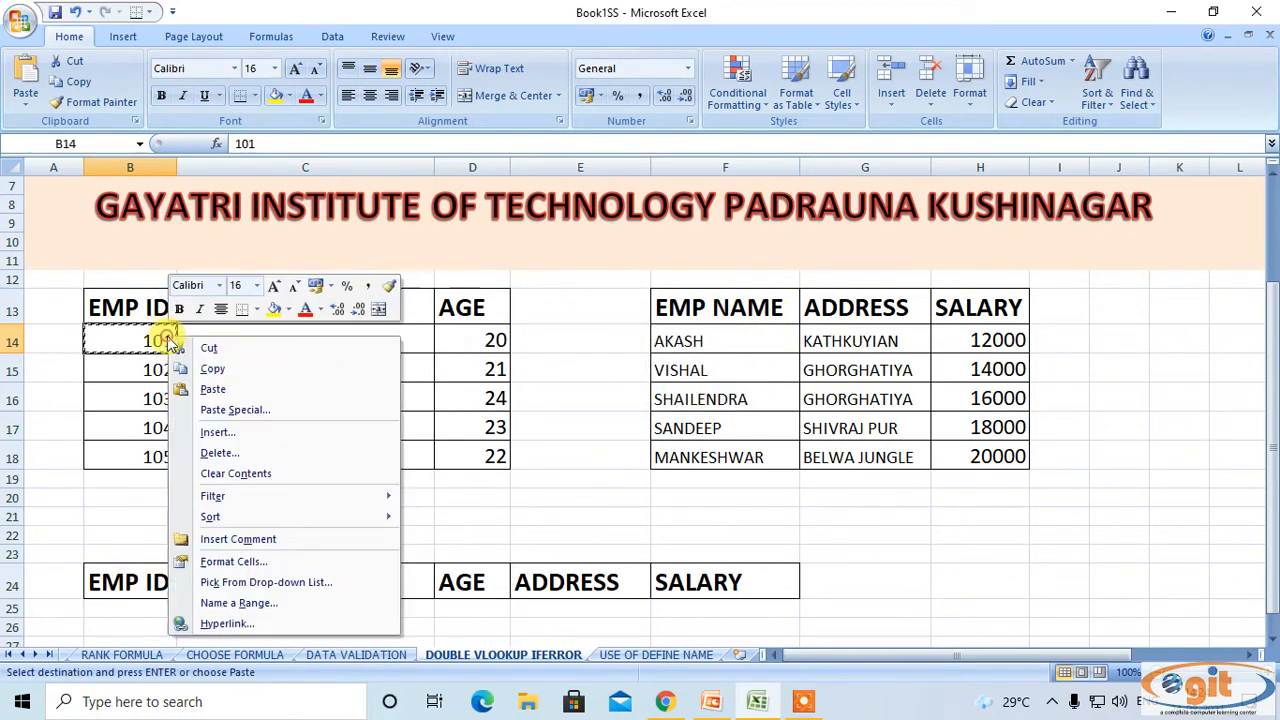
click(212, 366)
click(129, 608)
right_click(130, 608)
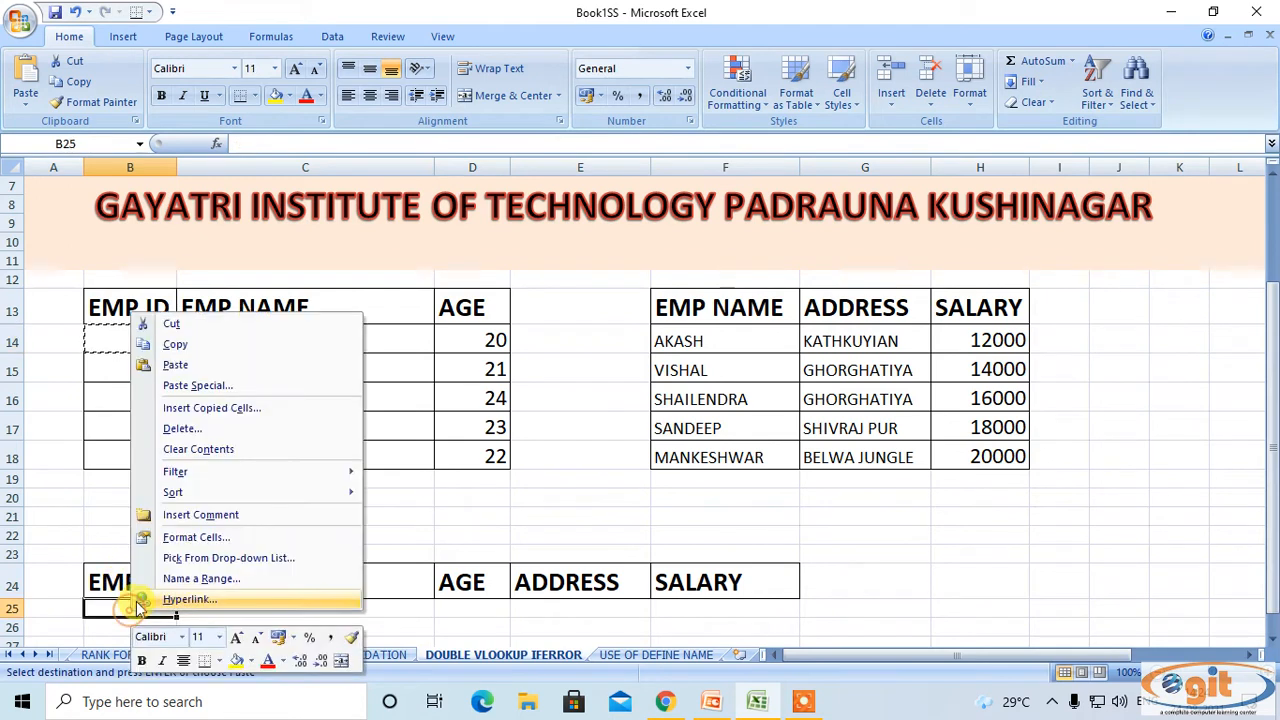
click(200, 366)
click(543, 514)
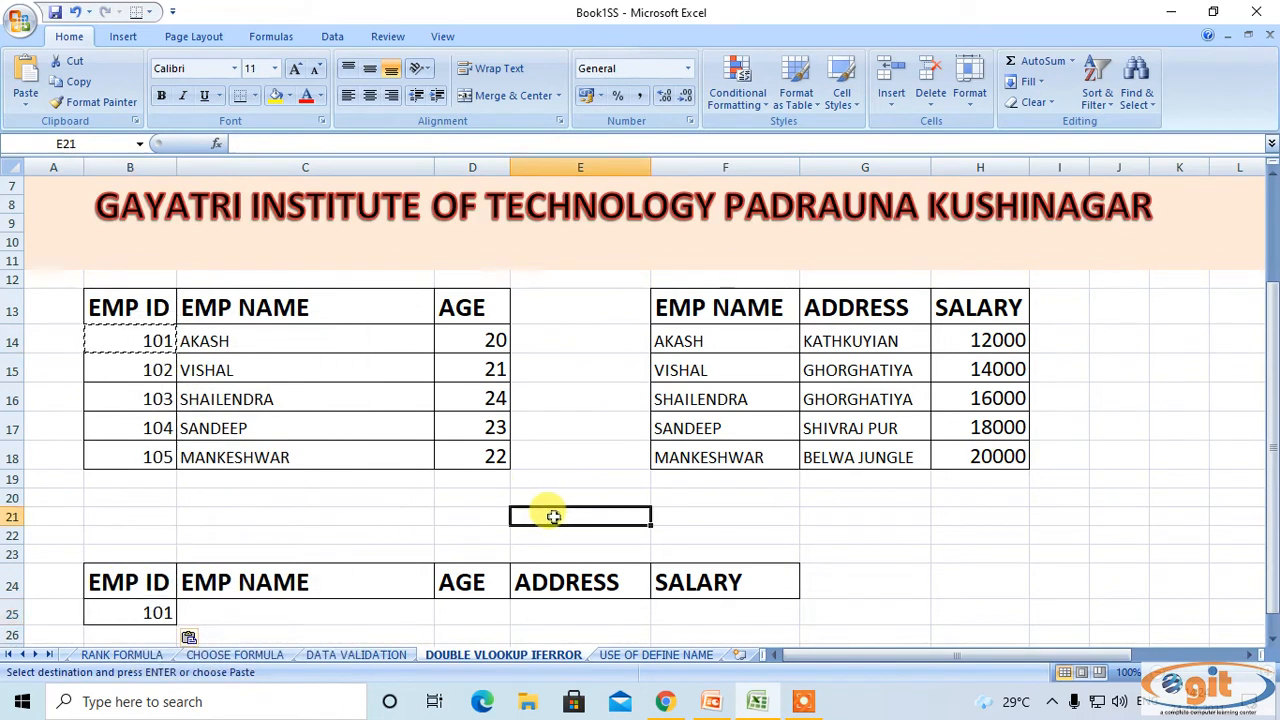
Examine the blank EMP NAME, AGE, ADDRESS and SALARY cells in row 25 and the source range B13:D18.
scroll(543, 514, down, 1)
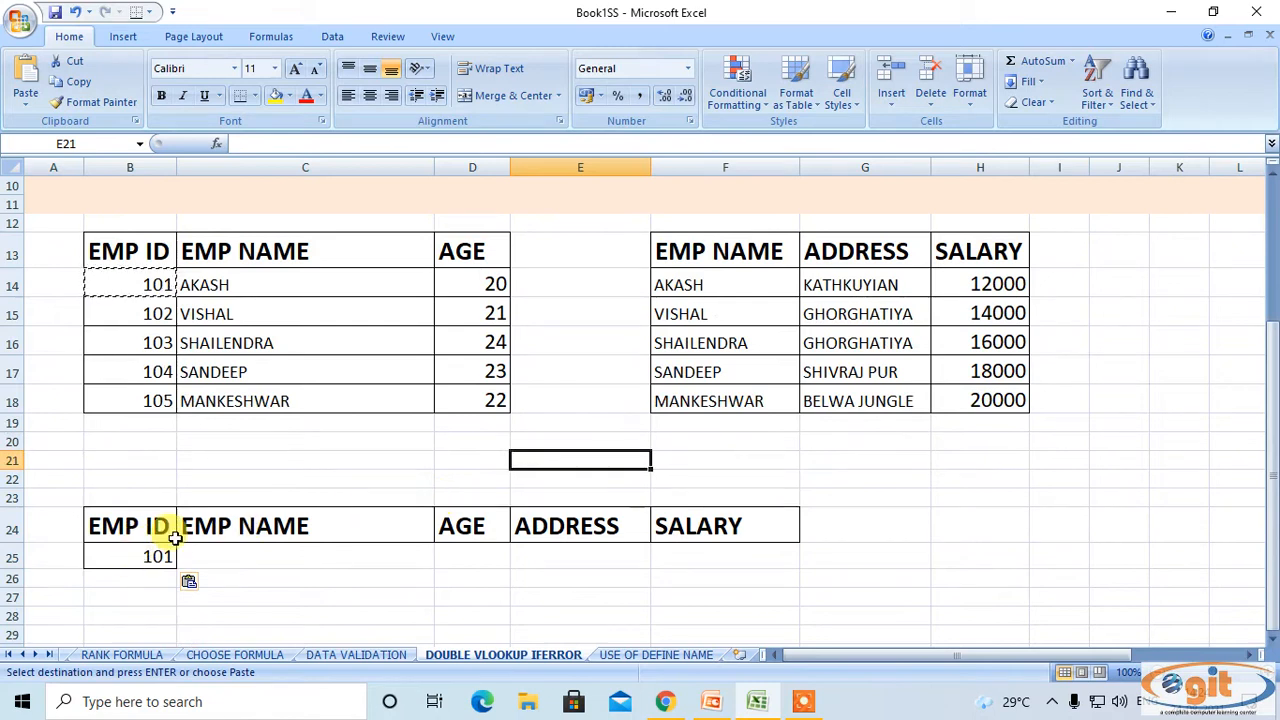
click(230, 552)
click(168, 557)
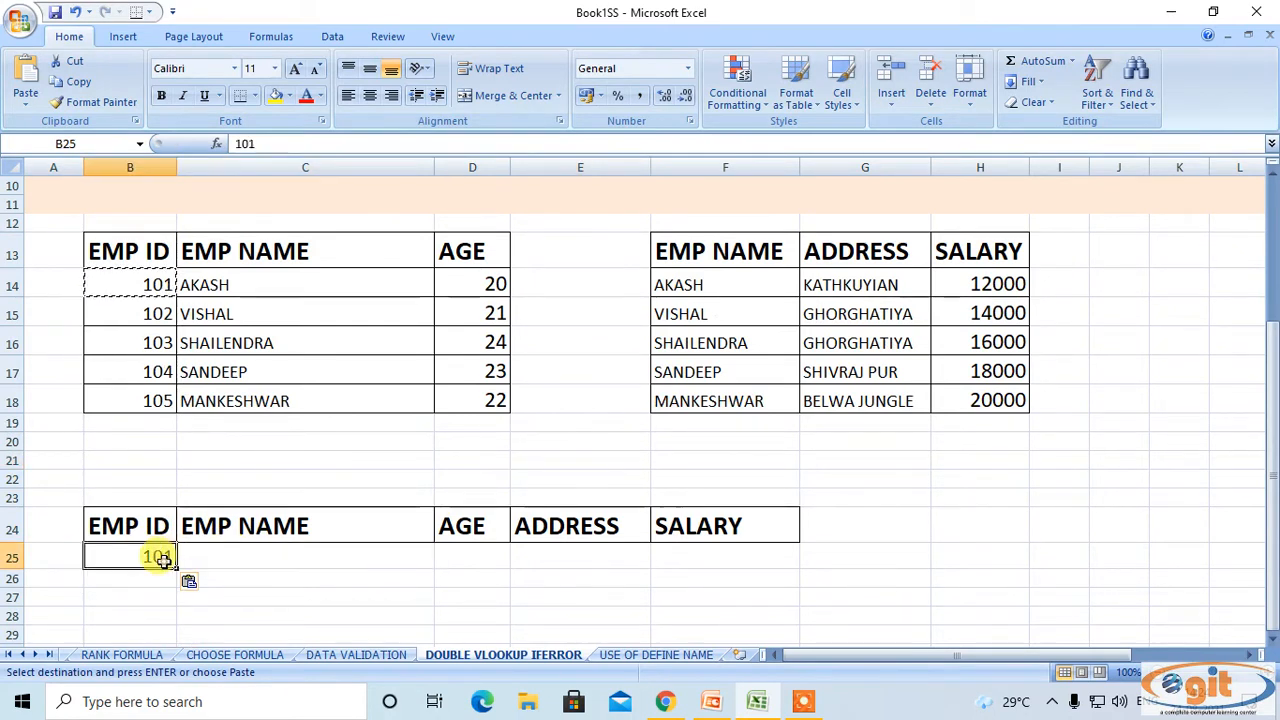
click(210, 549)
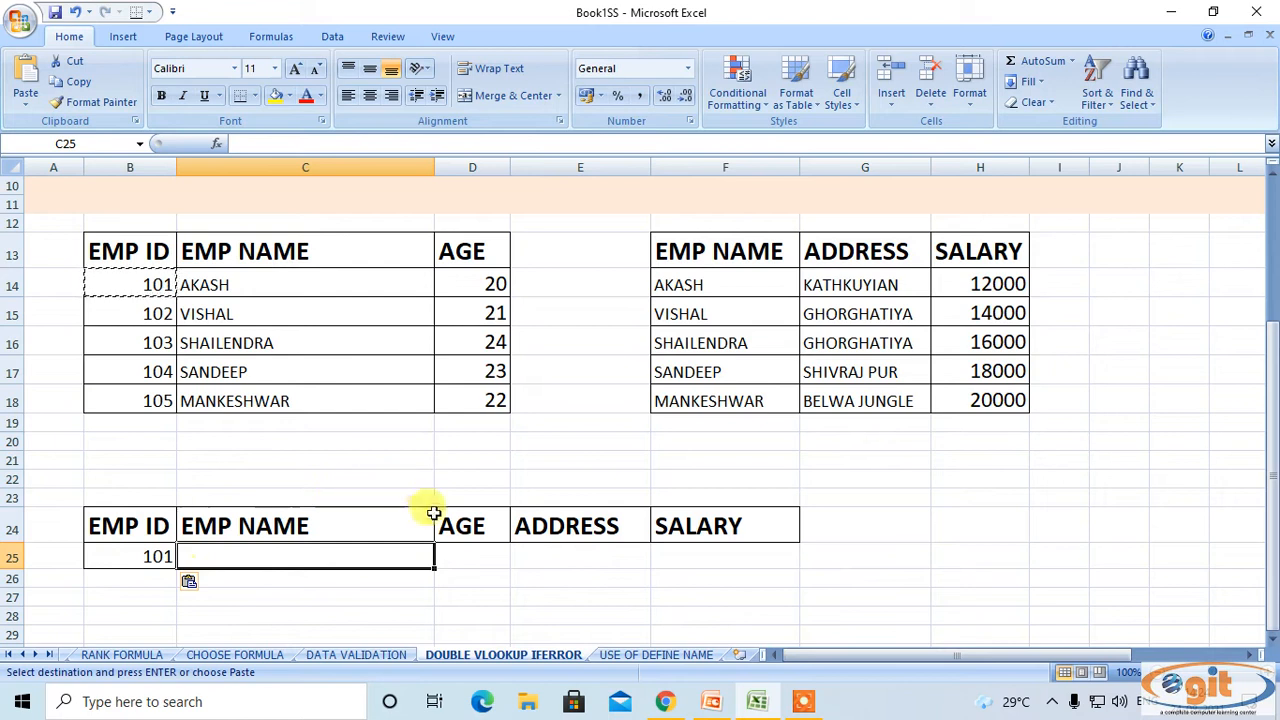
click(449, 550)
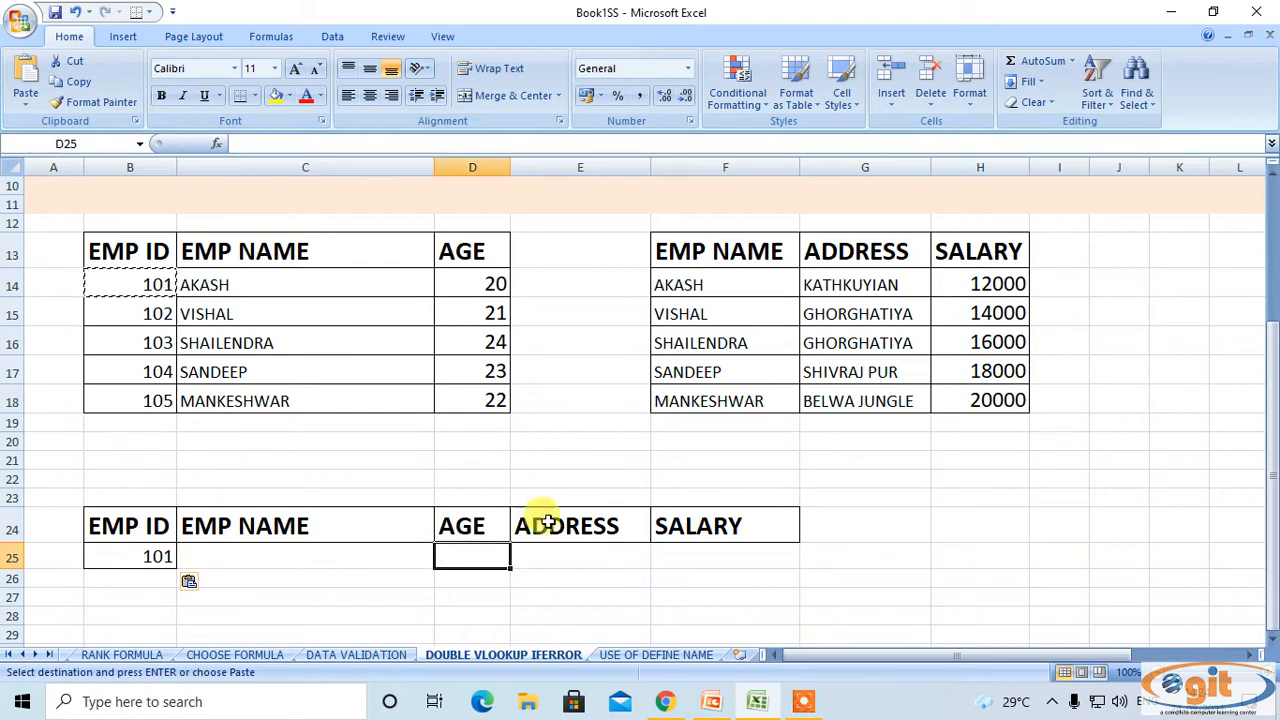
click(556, 555)
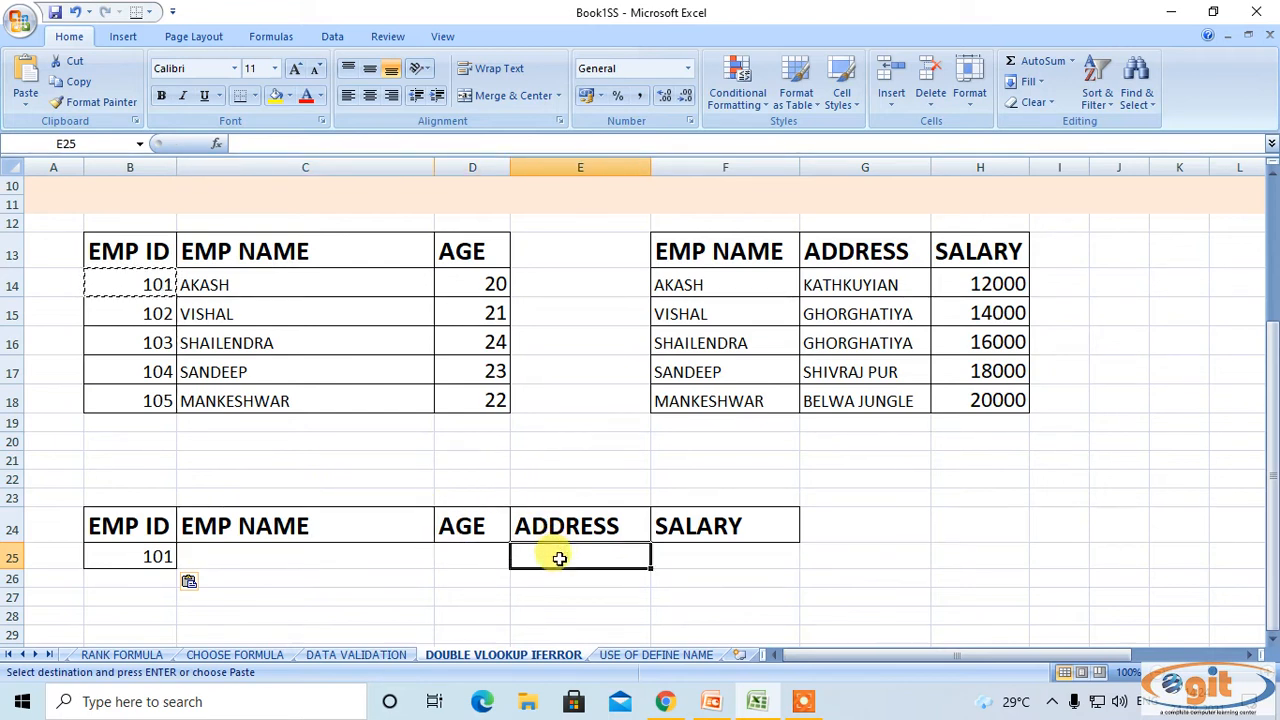
click(737, 557)
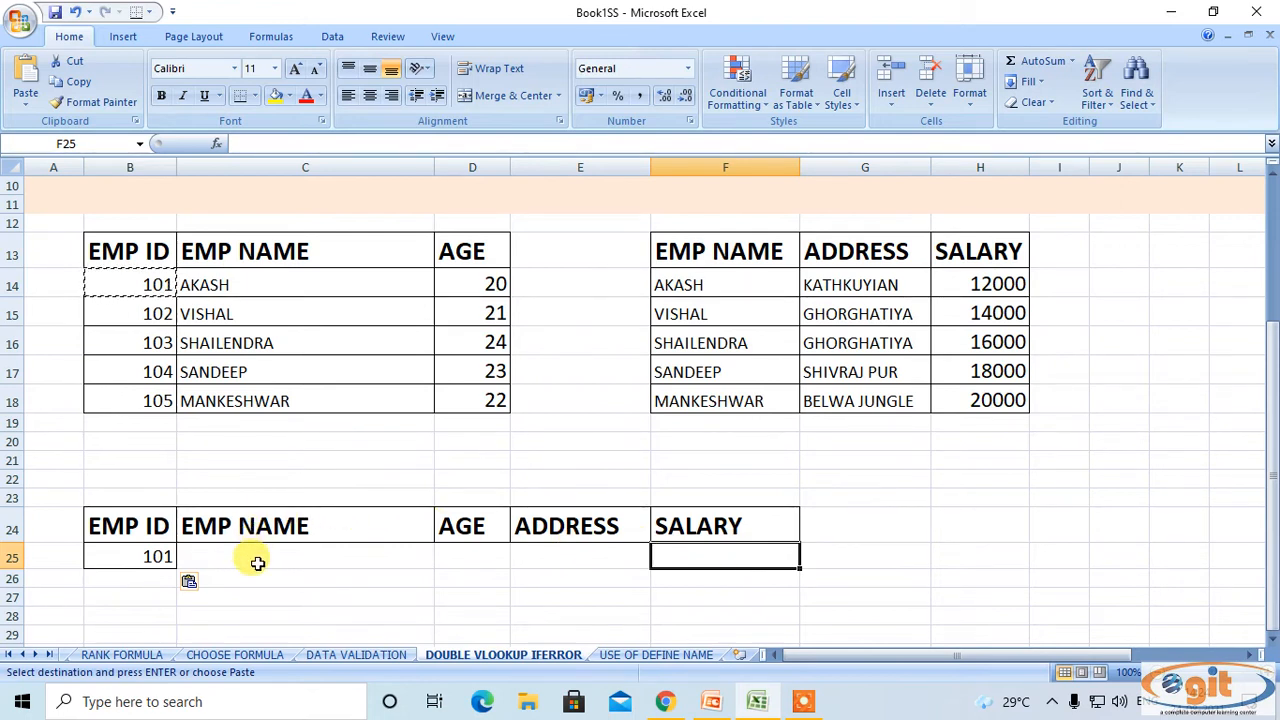
drag(155, 268, 505, 400)
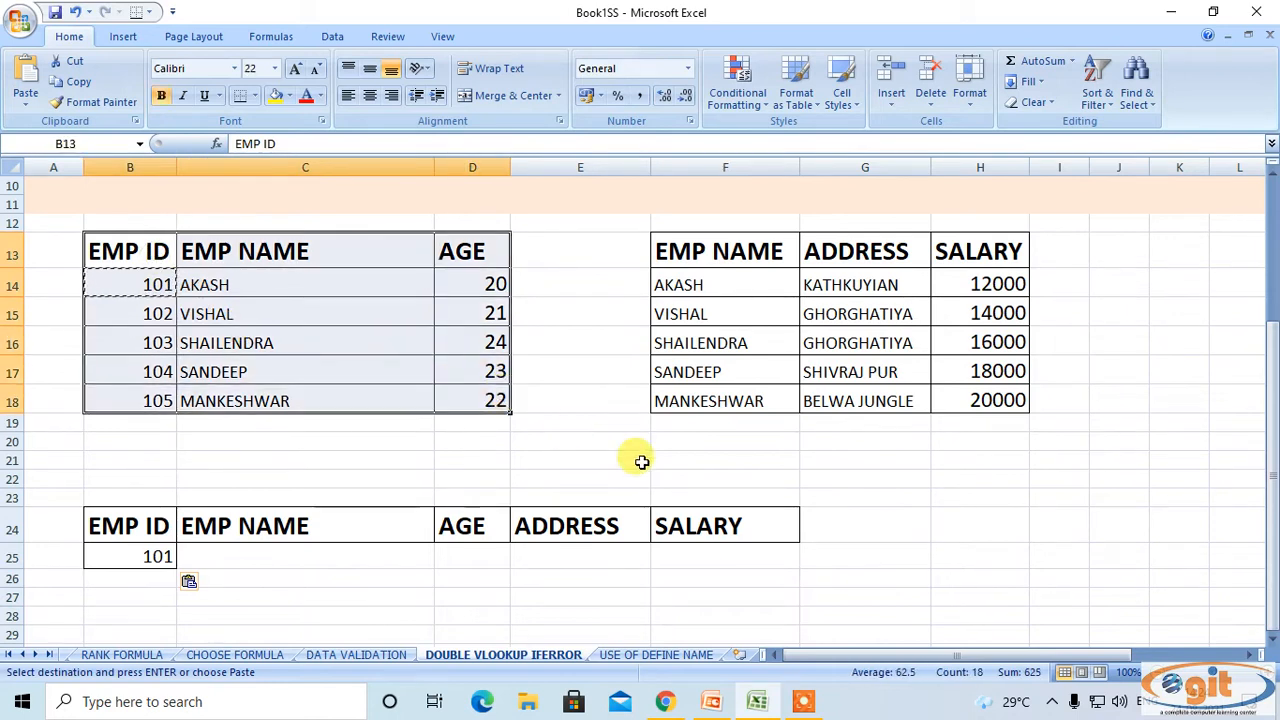
Look up the employee name in cell C25 with the formula =VLOOKUP(B25,B13:D18,2,0).
click(270, 556)
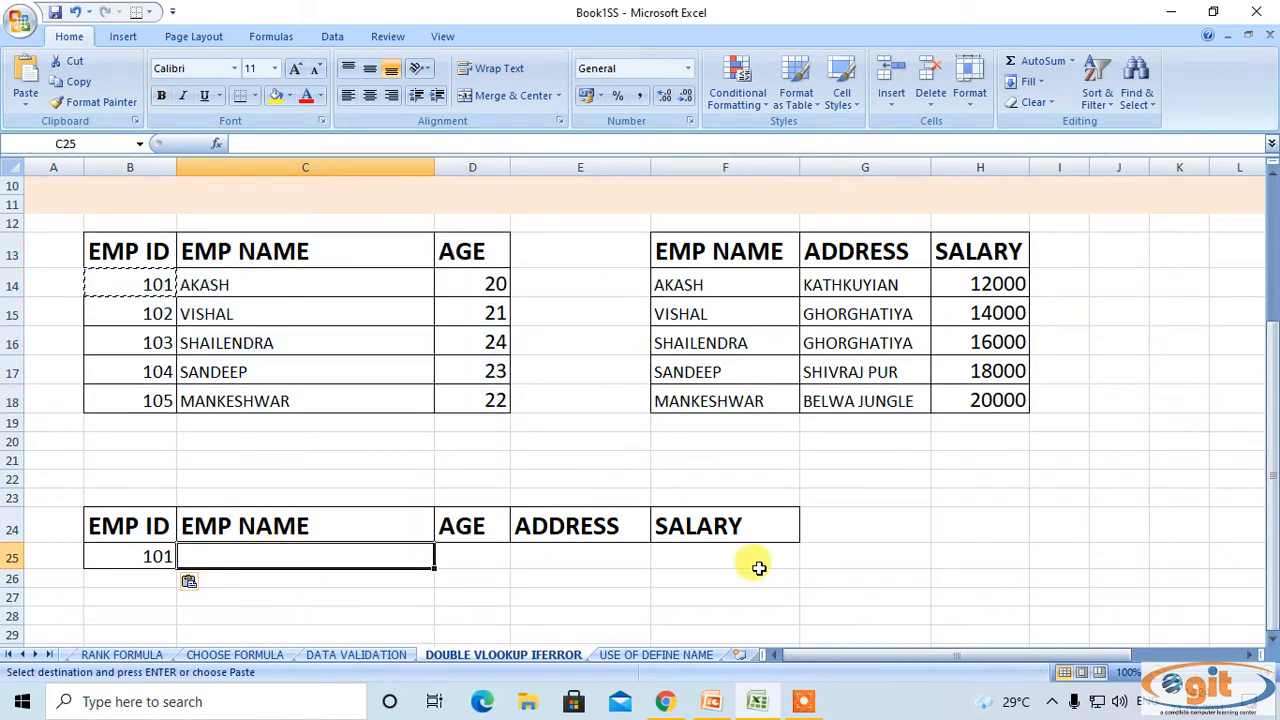
text(=)
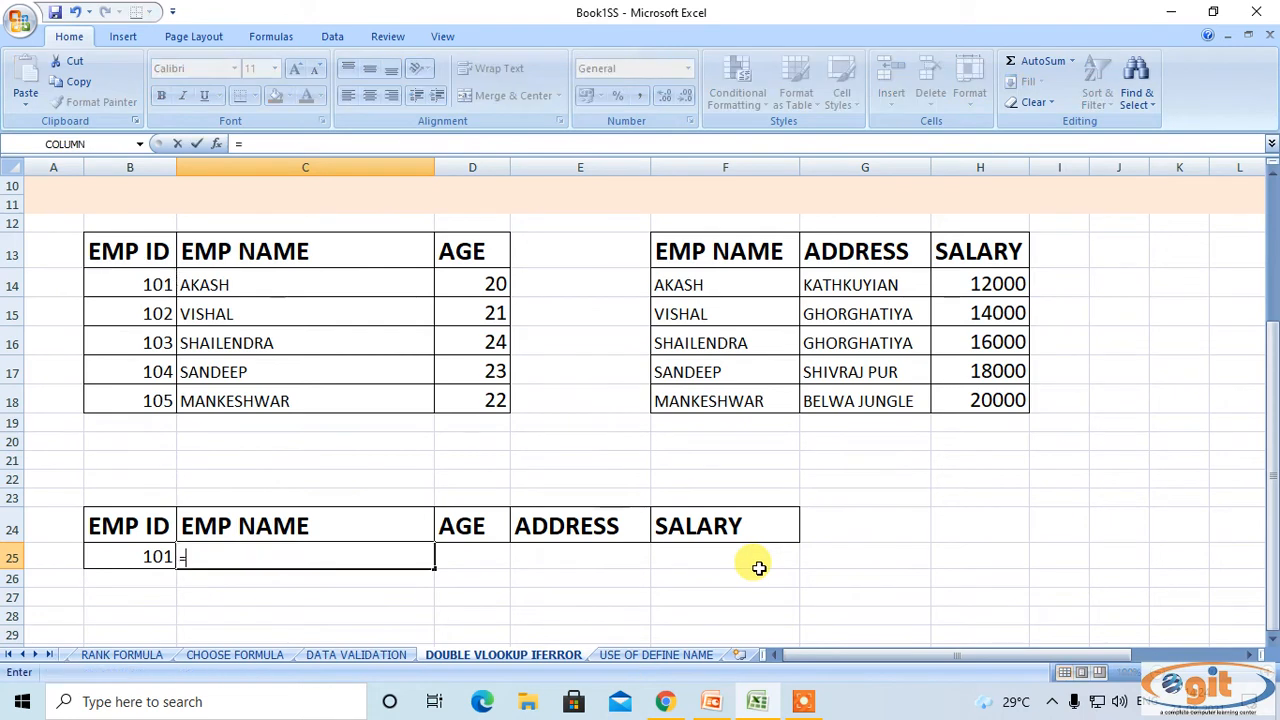
text(VLO)
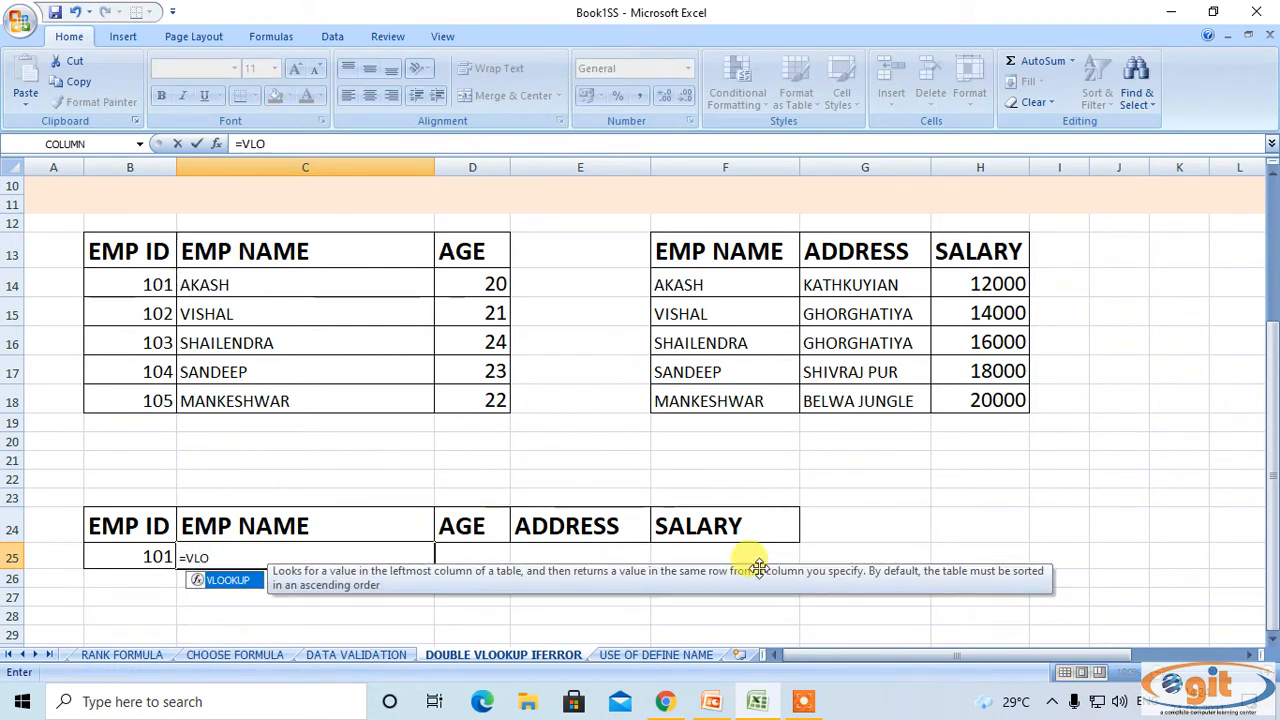
key(Tab)
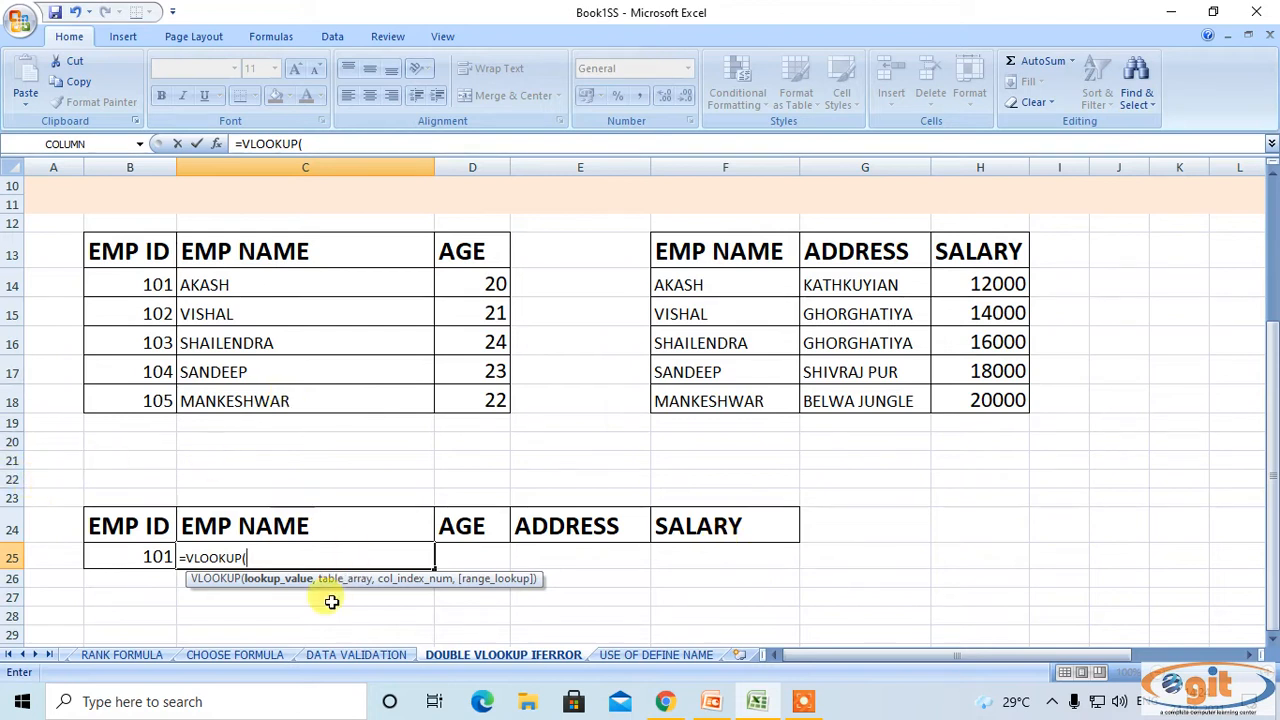
click(140, 556)
text(,)
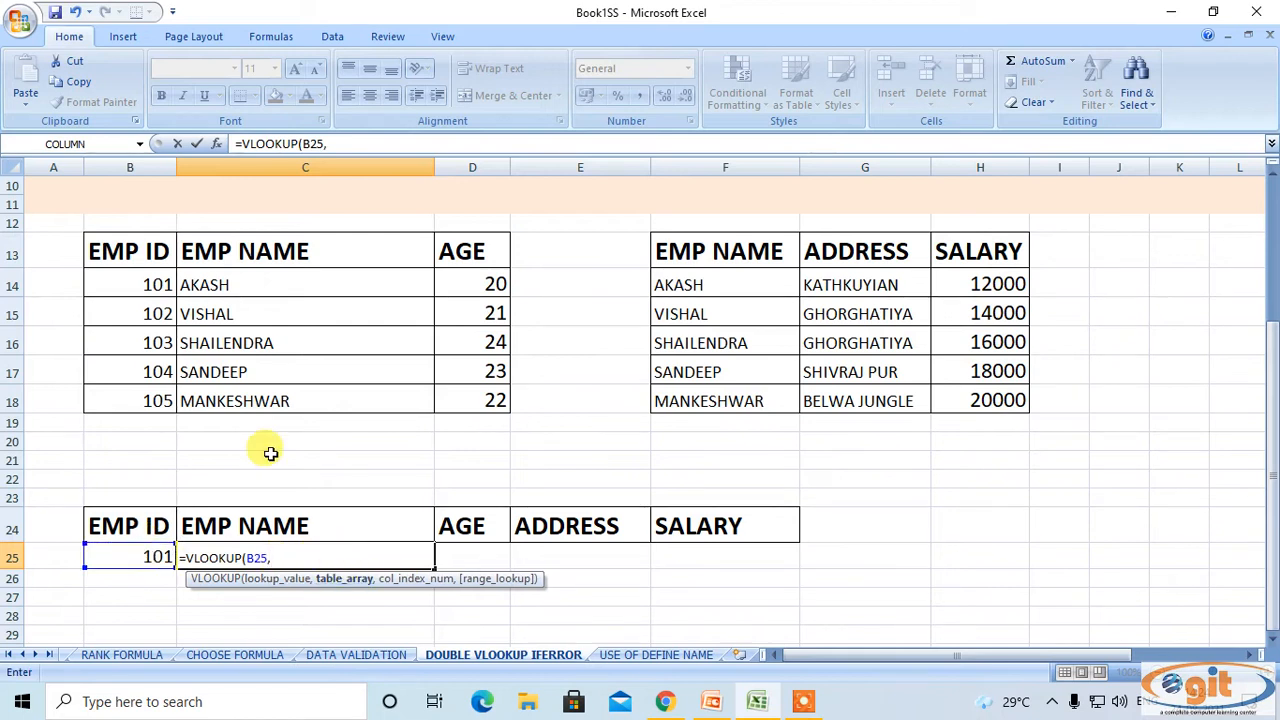
drag(164, 250, 467, 389)
text(,)
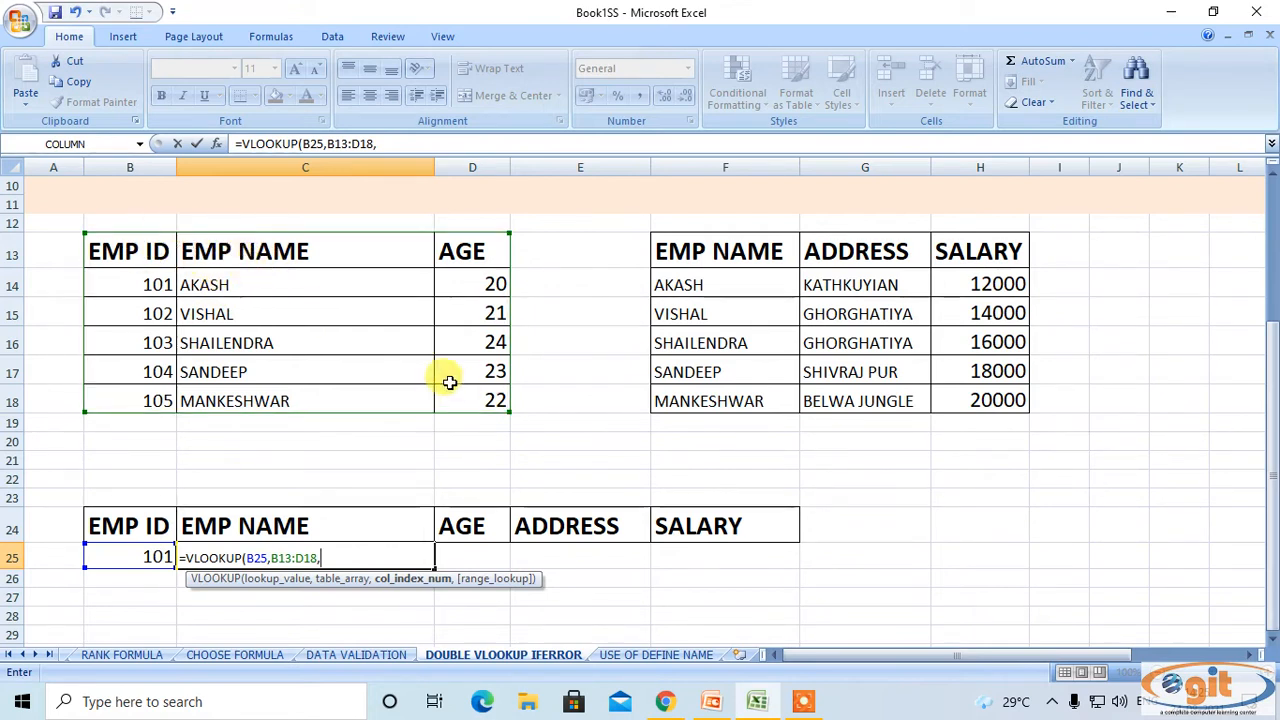
text(2,)
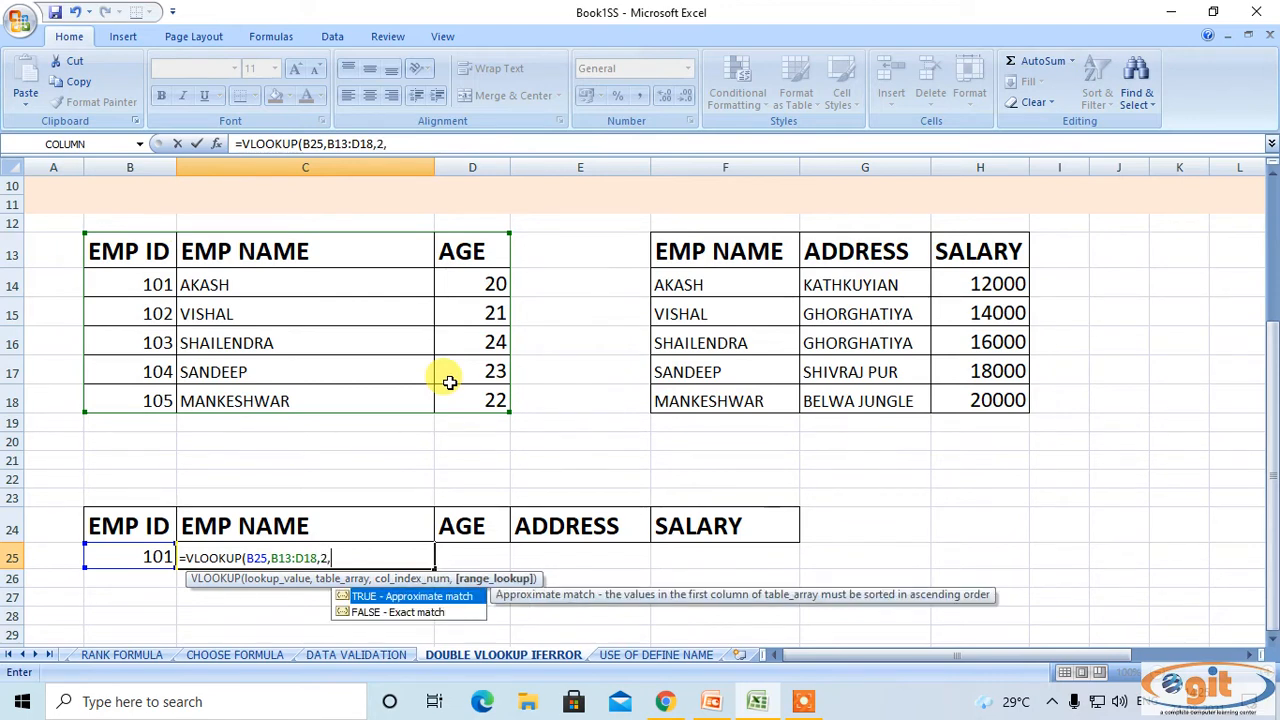
text(0)
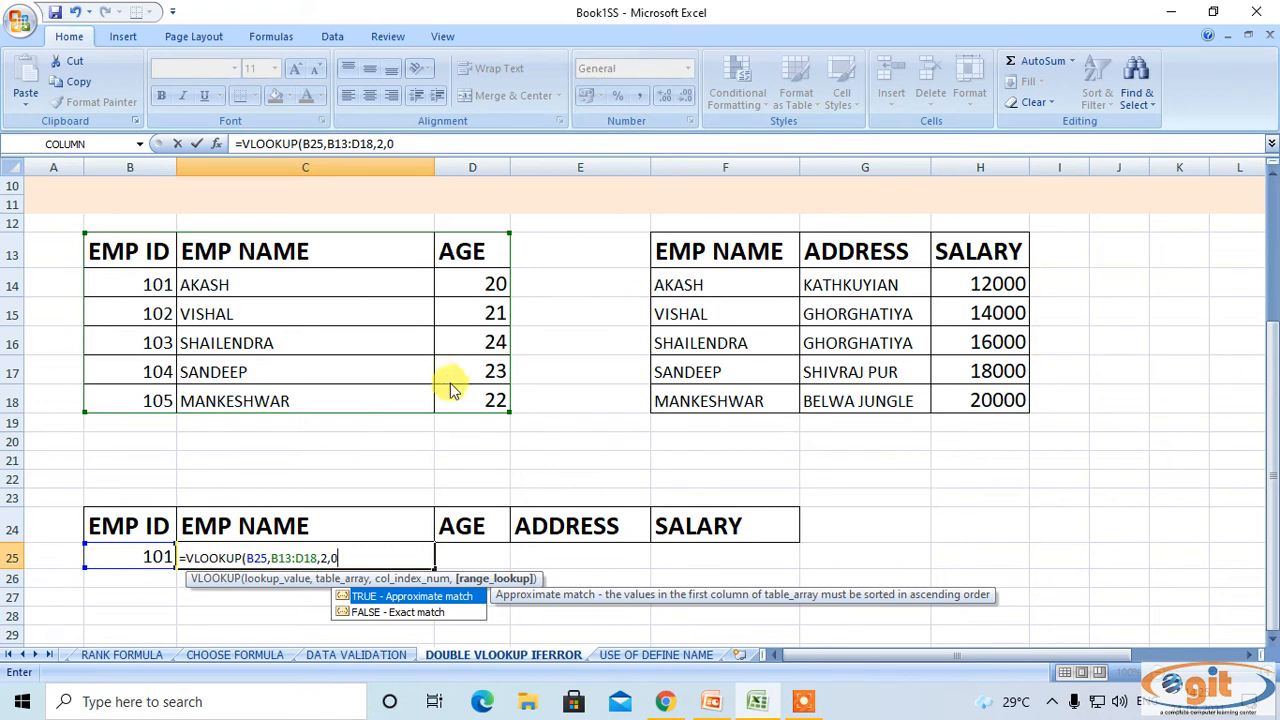
text())
key(Return)
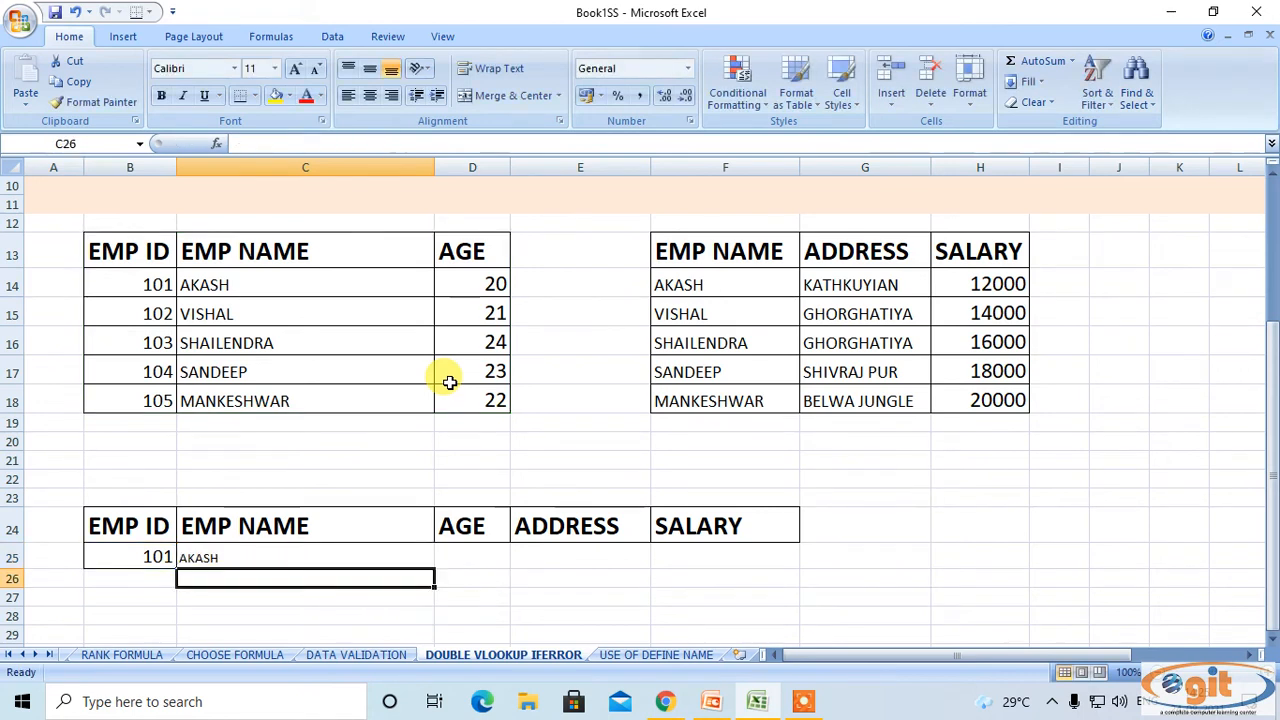
click(284, 555)
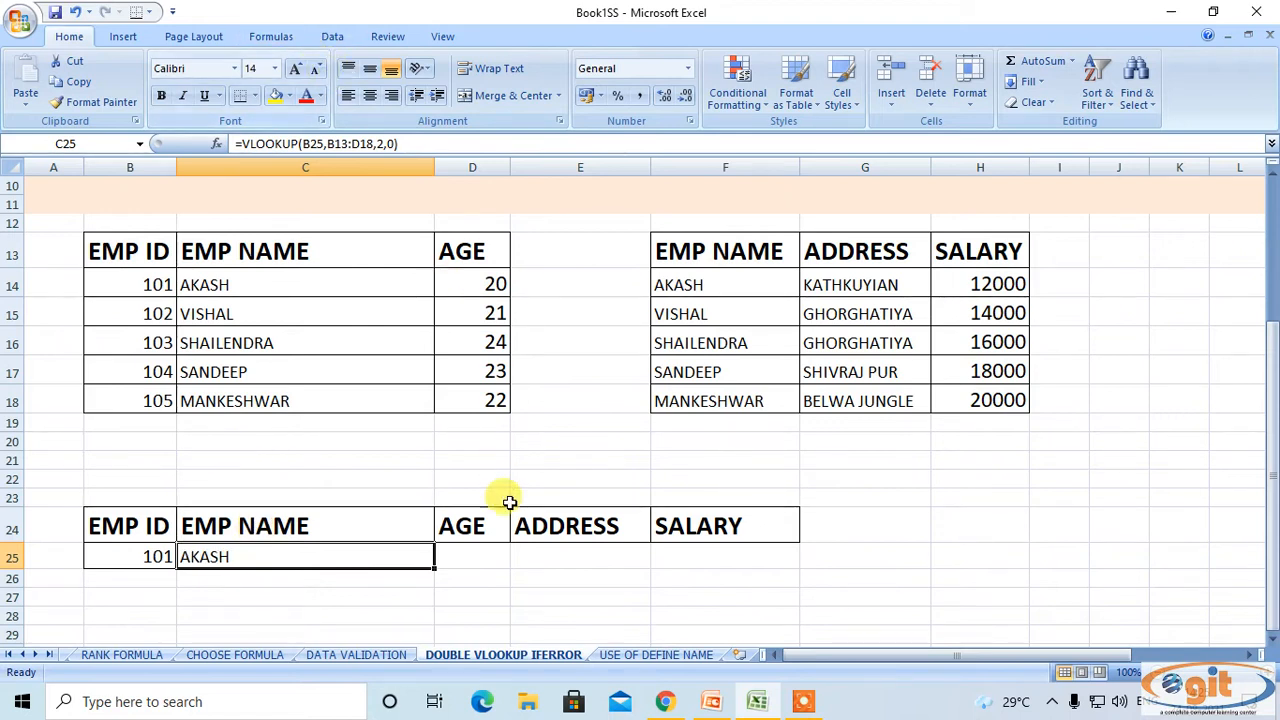
Look up the employee's age in cell D25 with the formula =VLOOKUP(B25,B13:D18,3,0) and enlarge that cell's font.
click(522, 555)
click(172, 284)
click(188, 284)
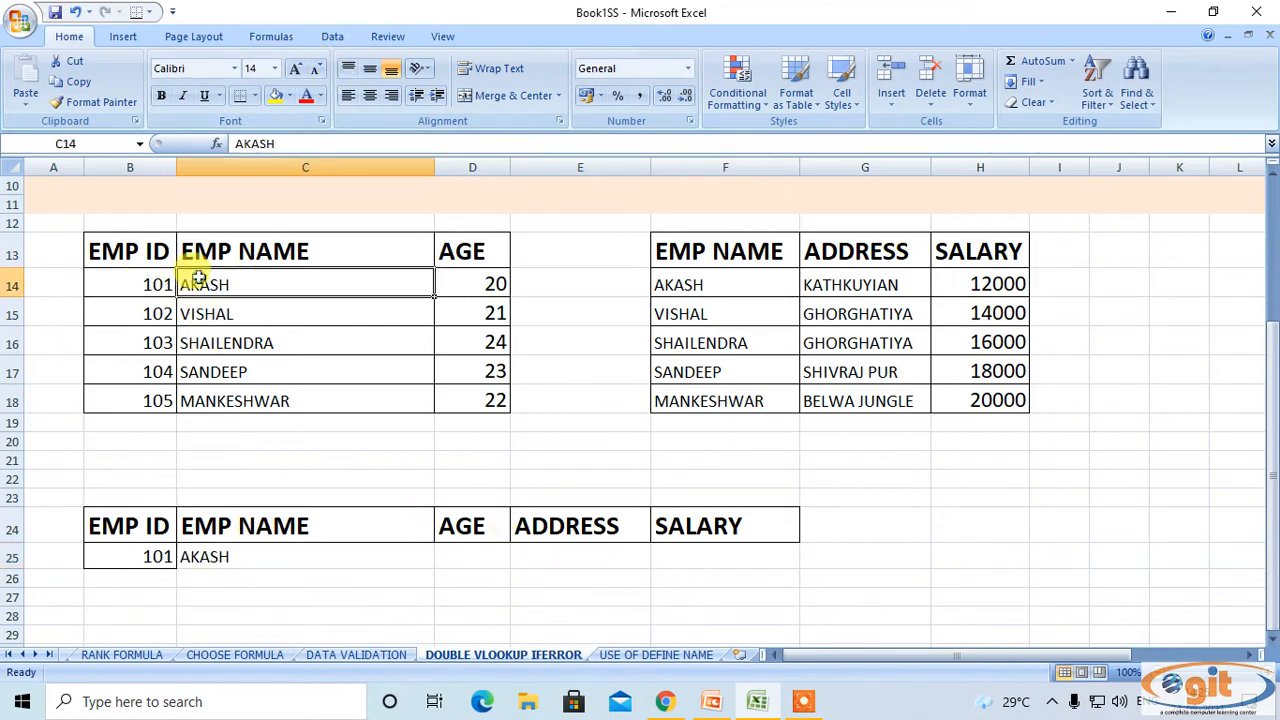
click(443, 557)
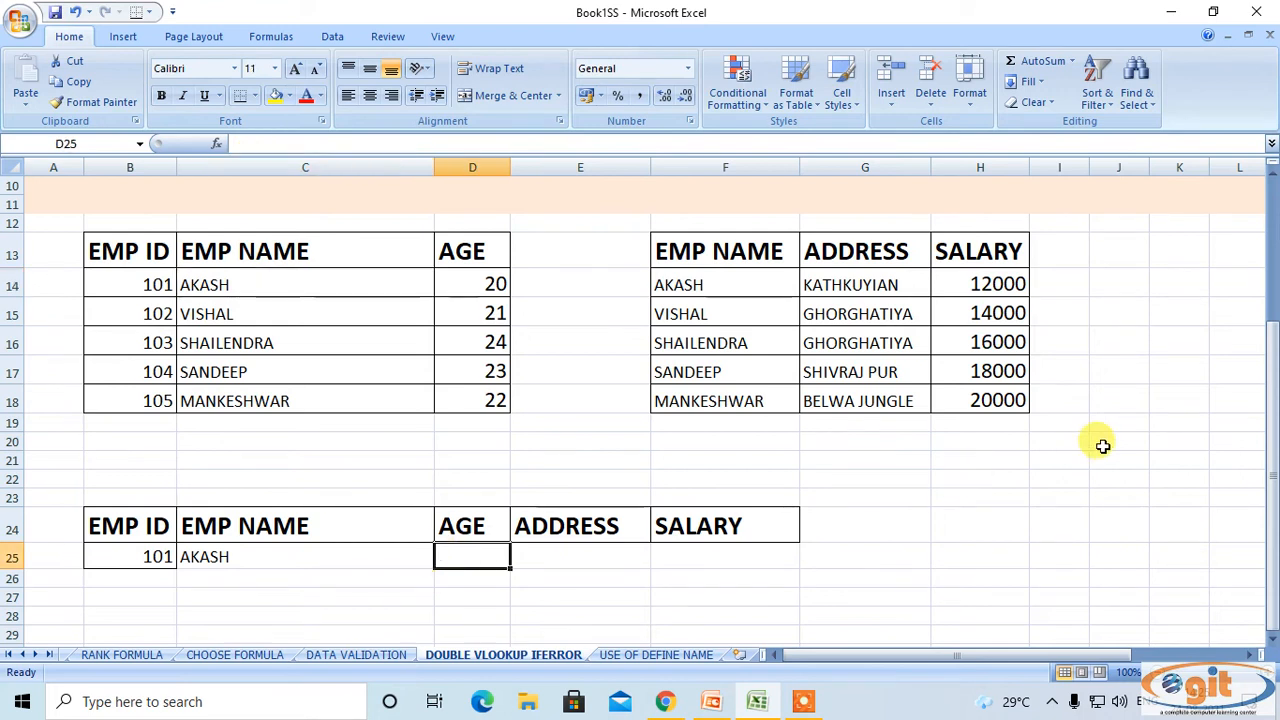
text(=VLO)
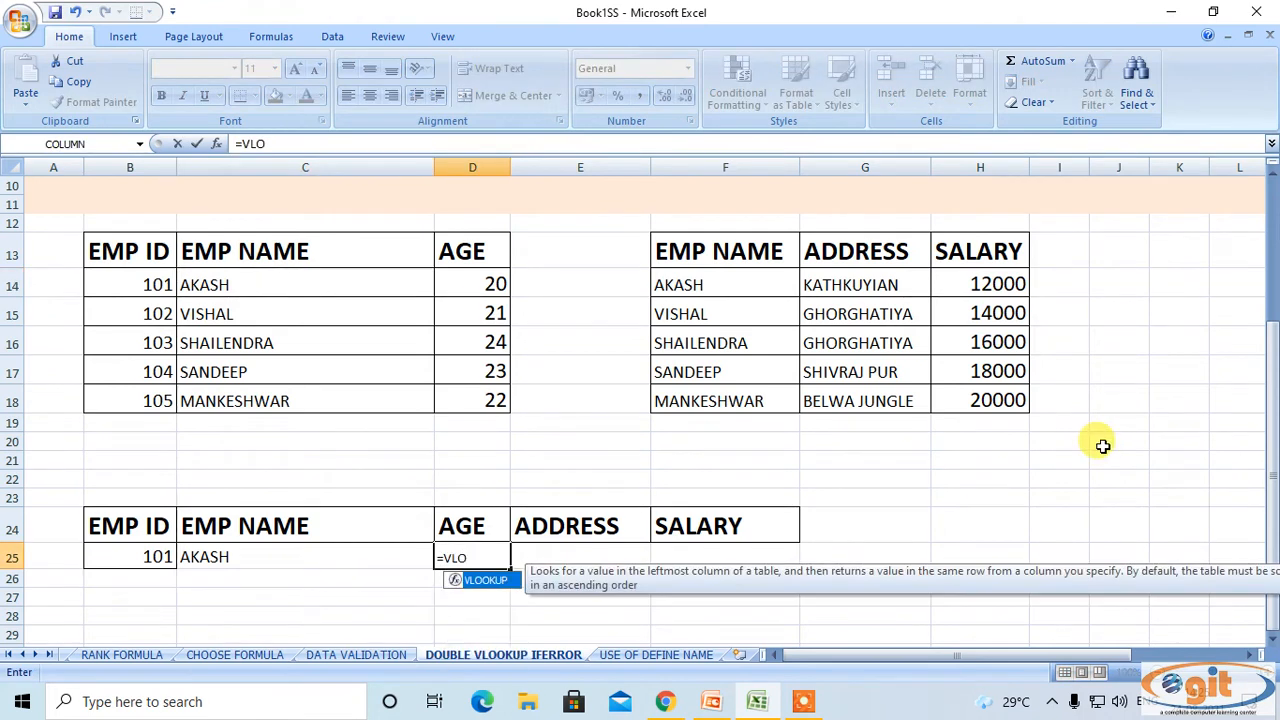
key(Tab)
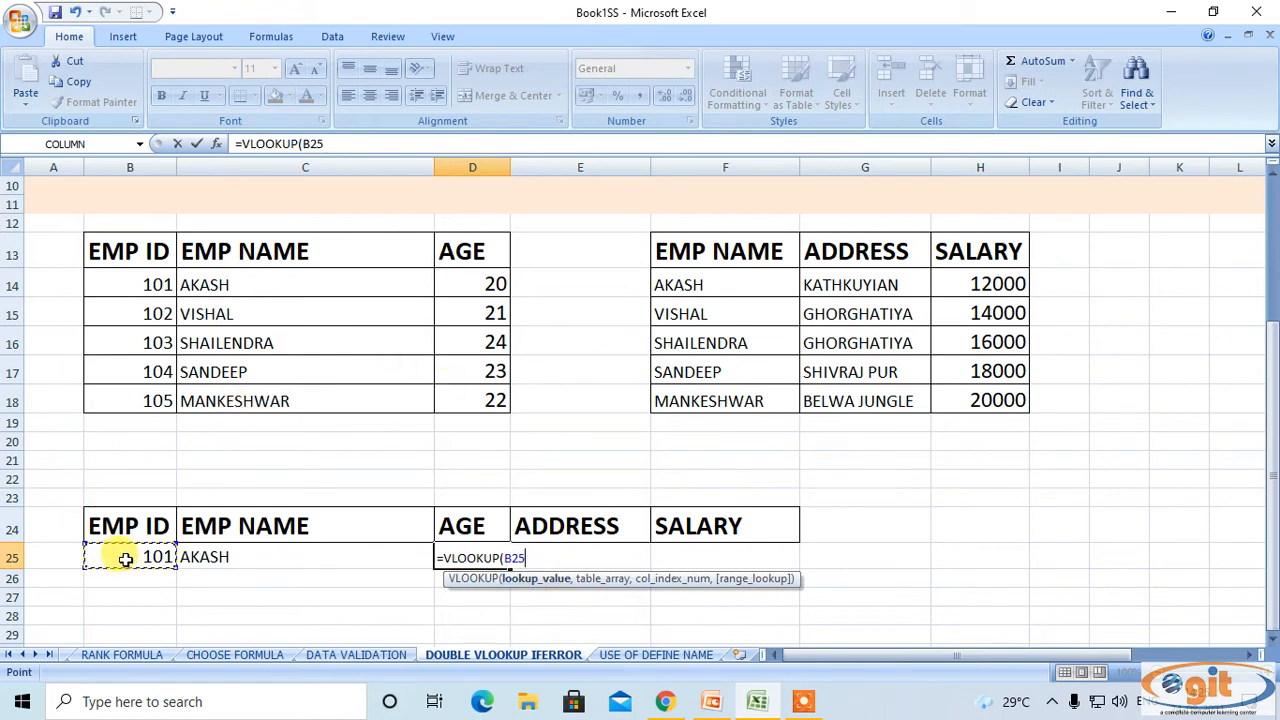
text(,)
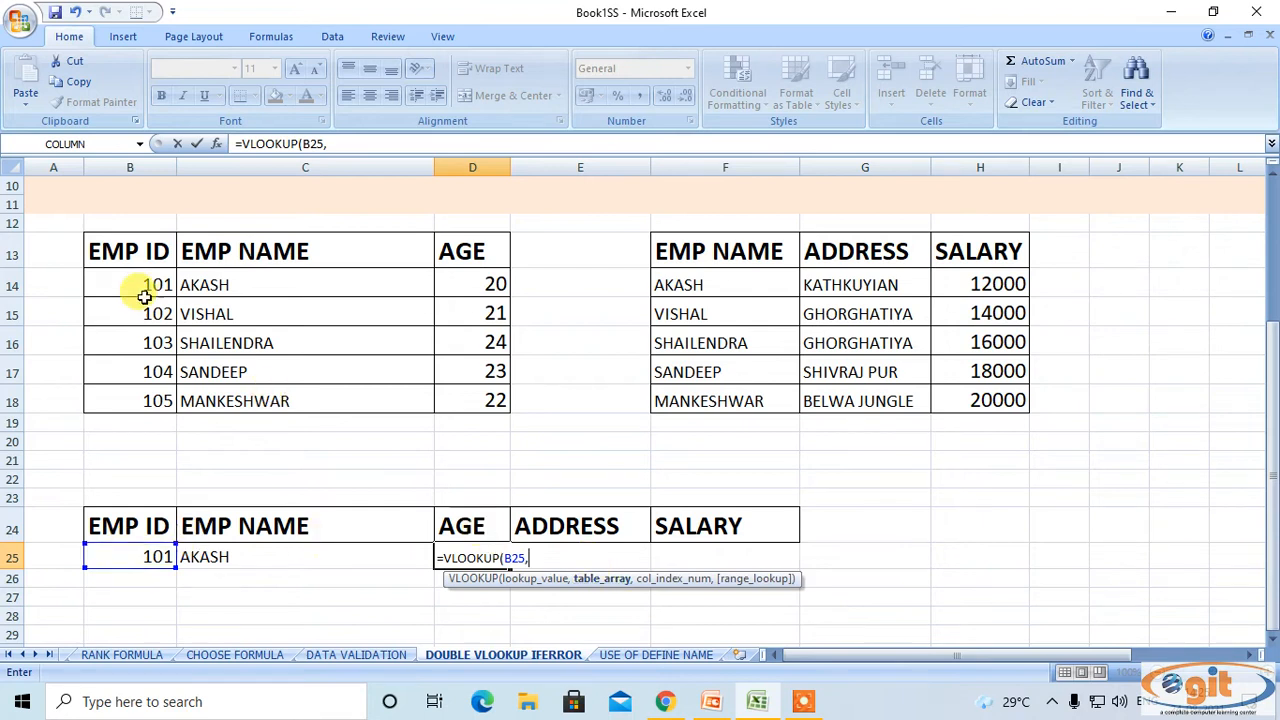
drag(130, 264, 464, 400)
text(,3)
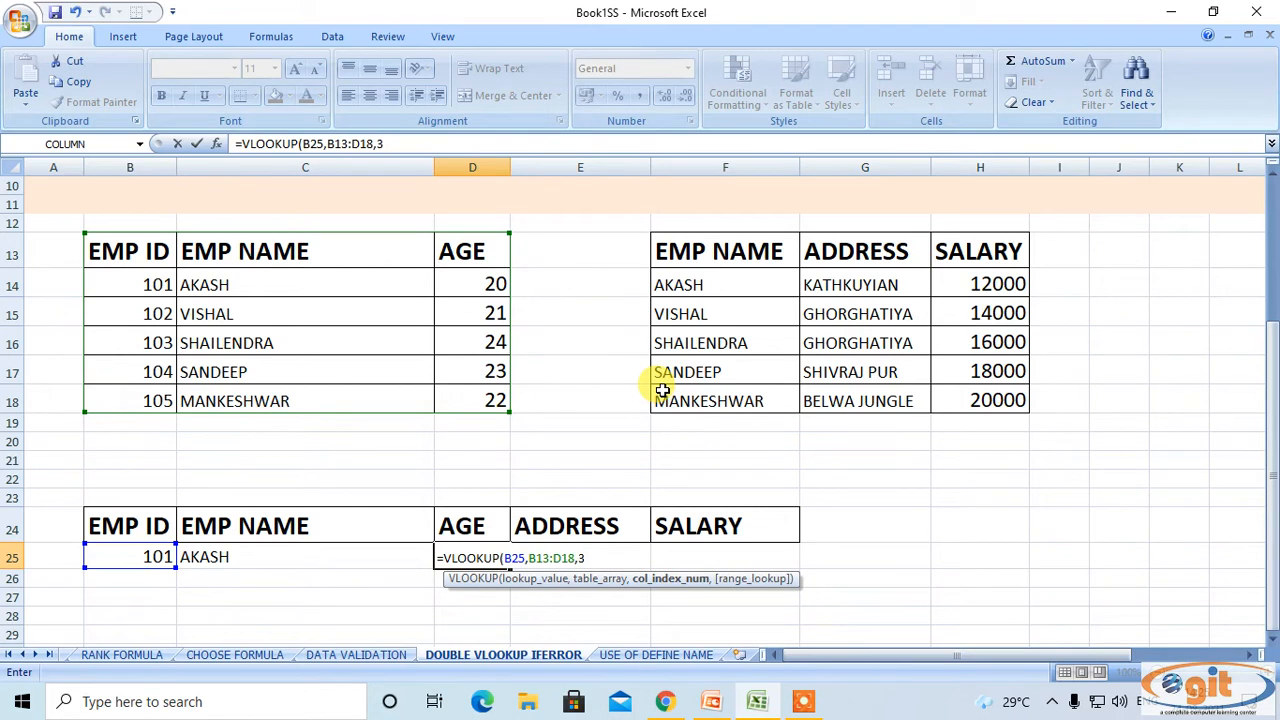
text(,)
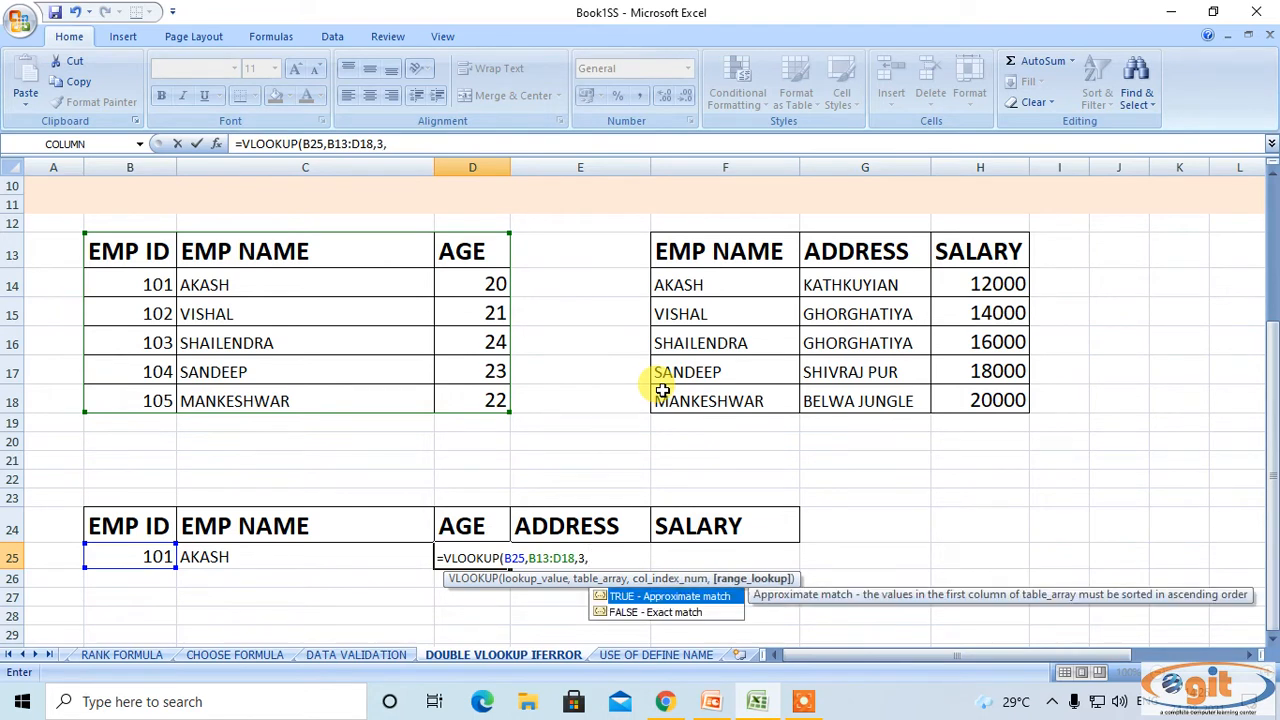
text(0)
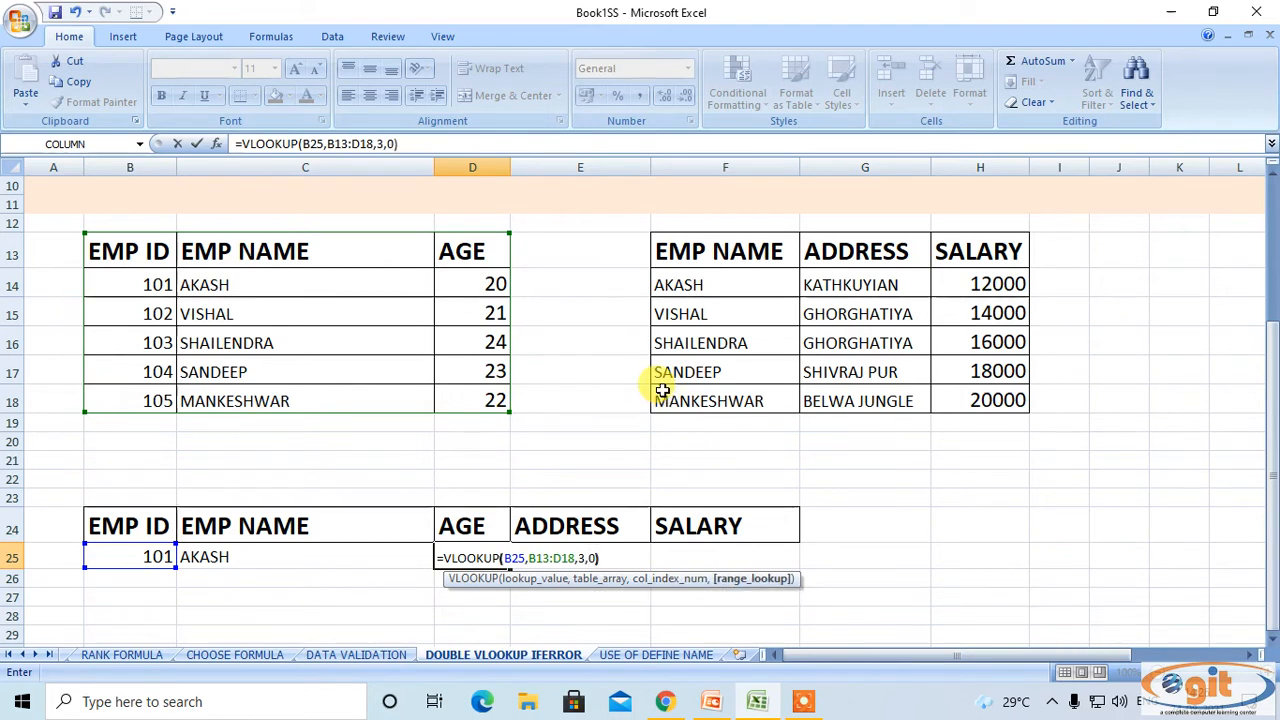
text())
key(Return)
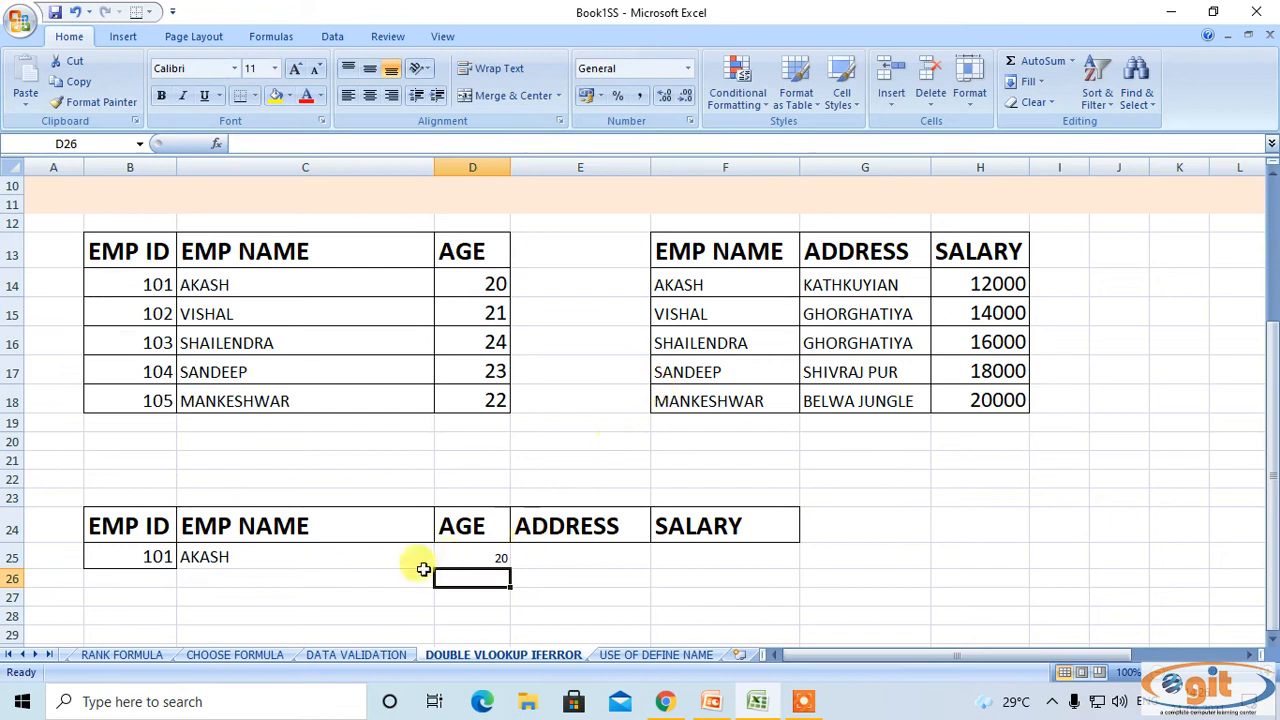
click(465, 557)
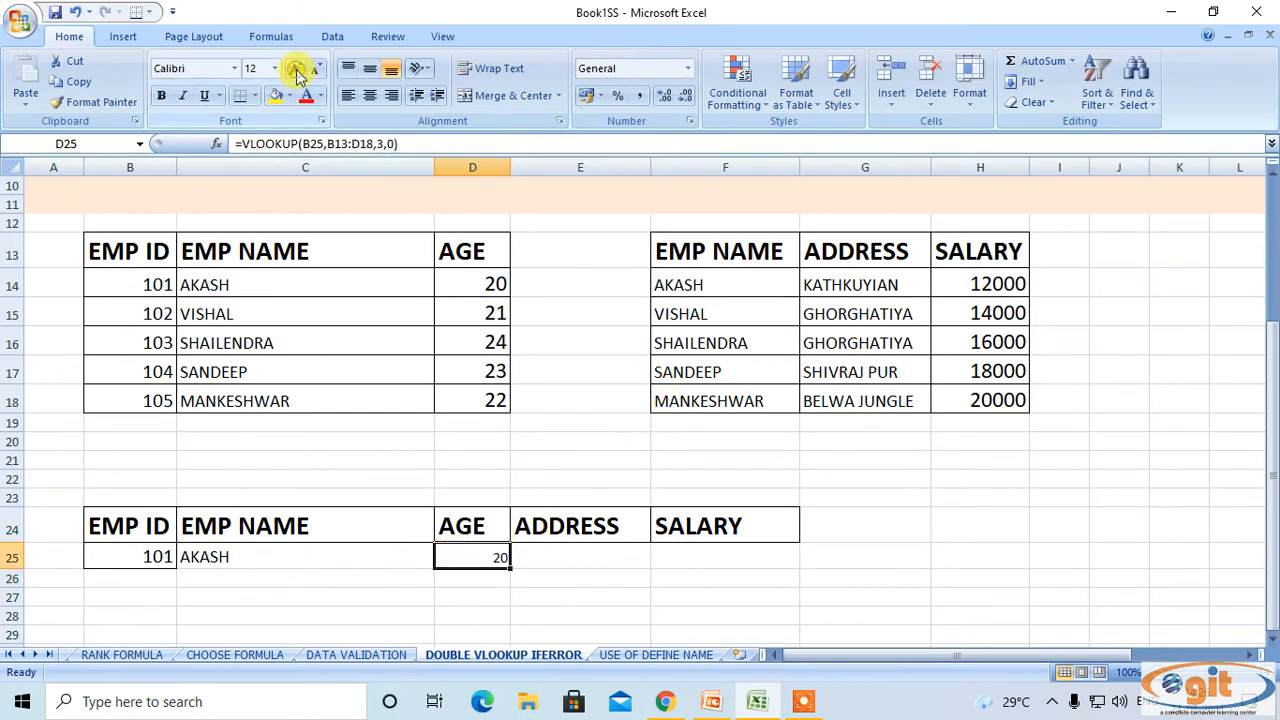
click(575, 595)
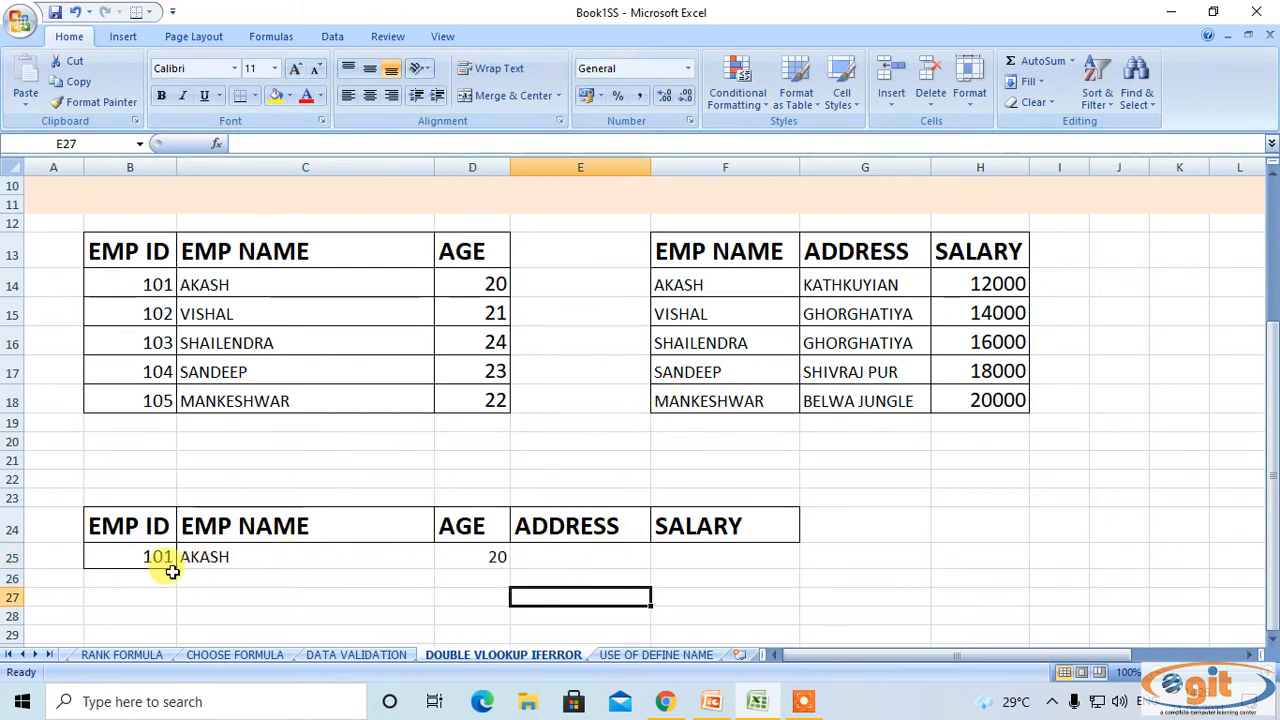
Compare row 25's ID, name and age with the first source table and examine the blank ADDRESS and SALARY cells.
click(140, 557)
click(229, 284)
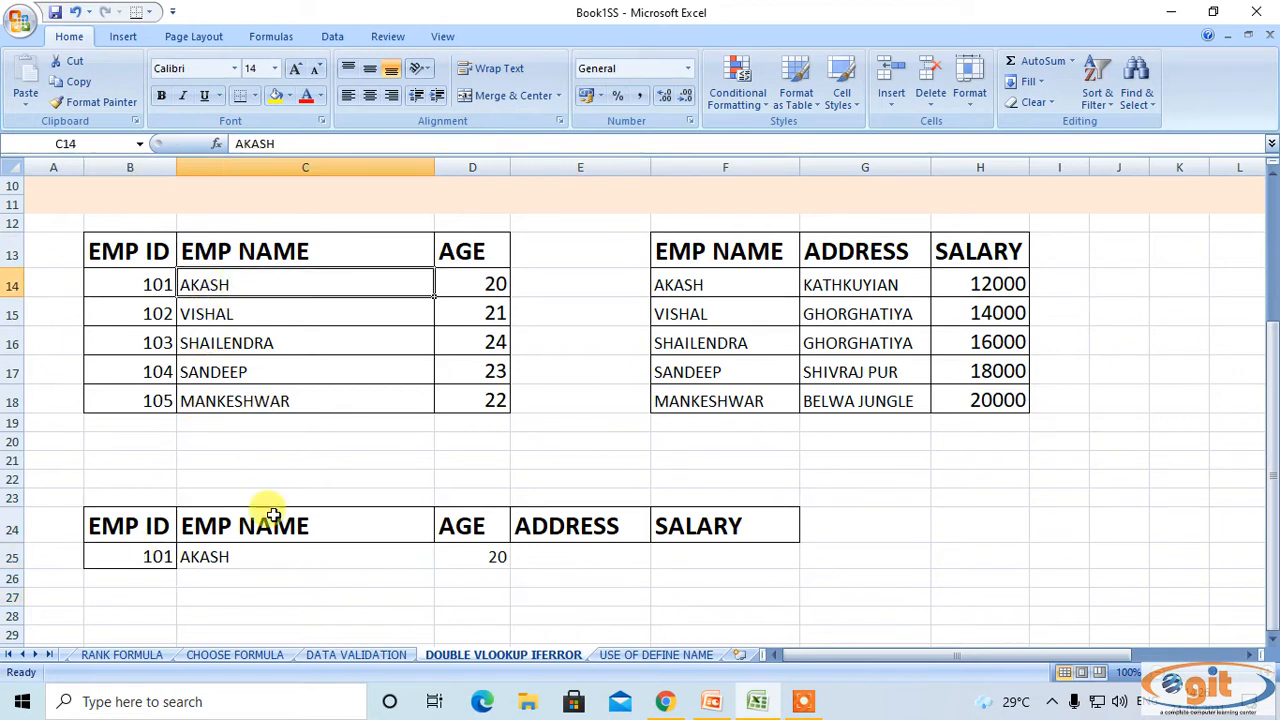
click(266, 558)
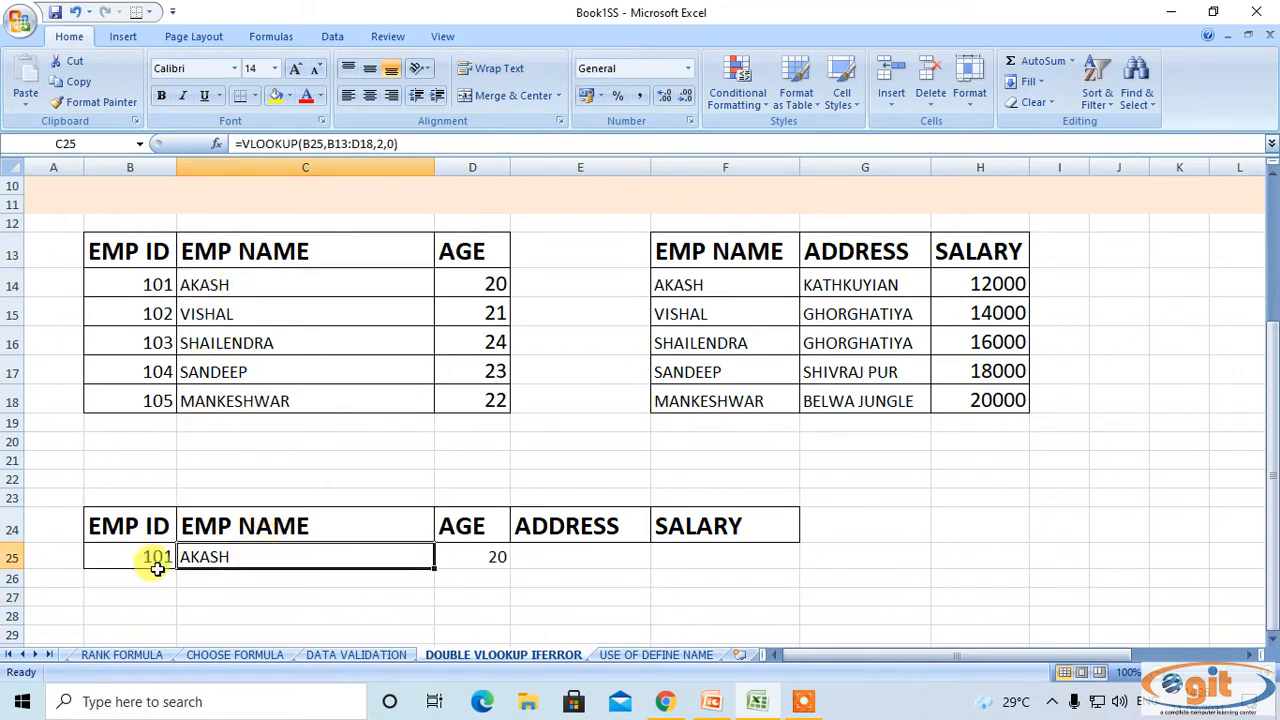
click(480, 557)
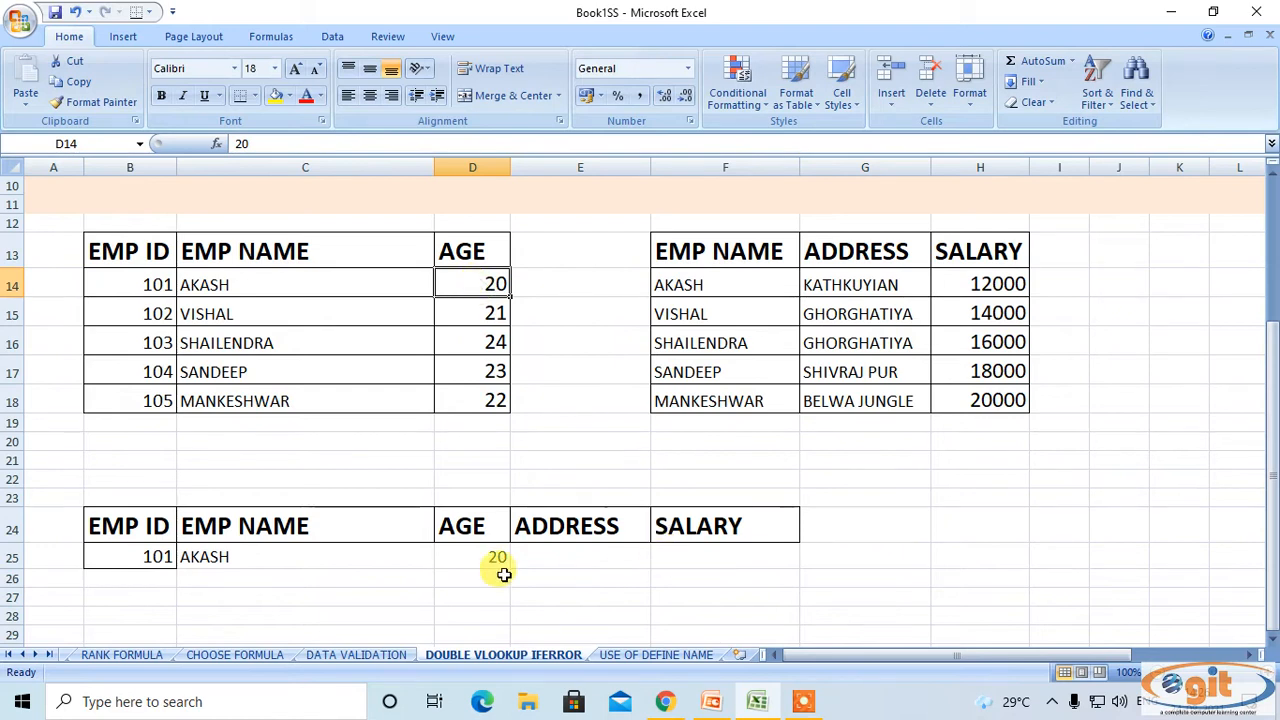
click(531, 553)
click(699, 552)
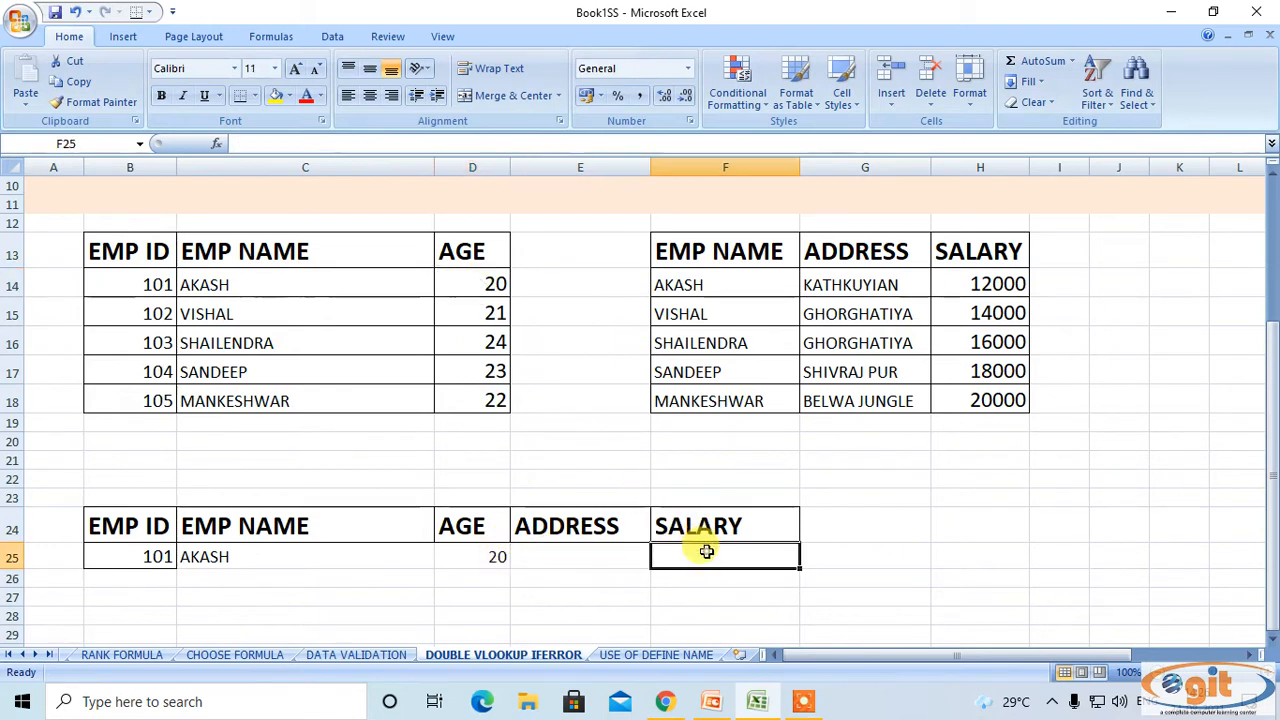
click(605, 556)
click(690, 557)
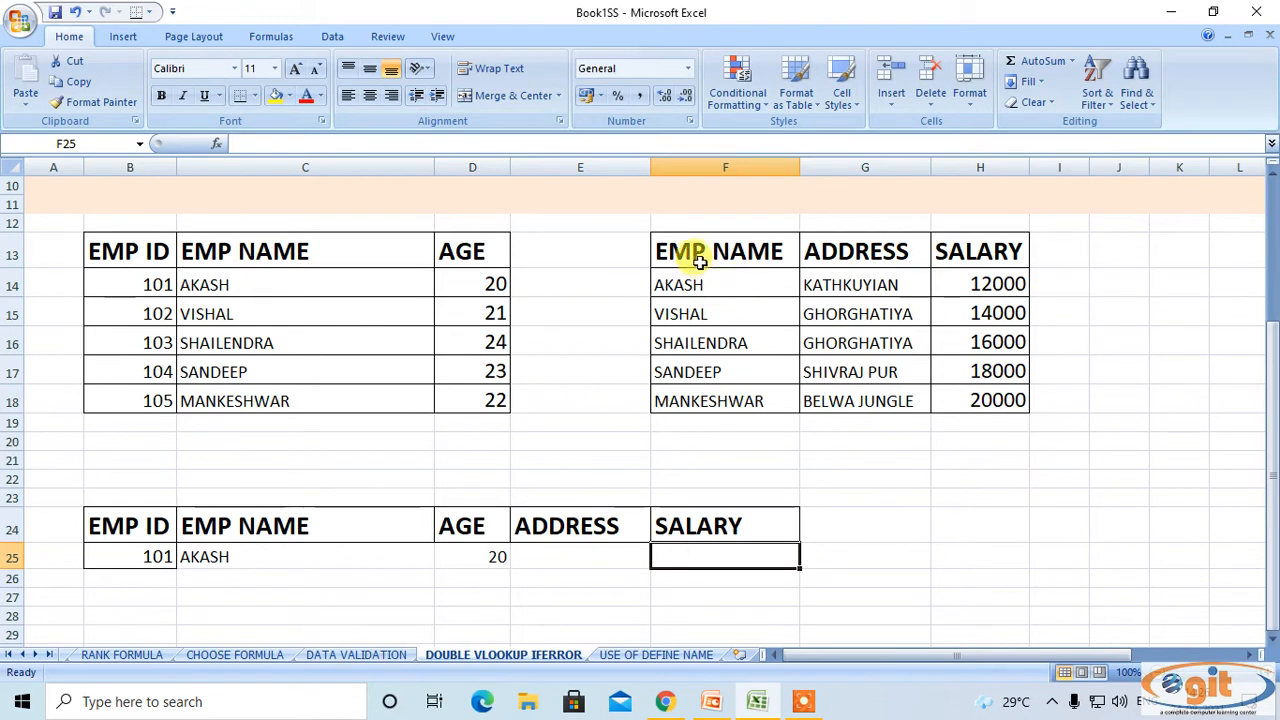
Examine the second source table F13:H18 and the EMP NAME column it shares with the first table.
drag(742, 250, 952, 398)
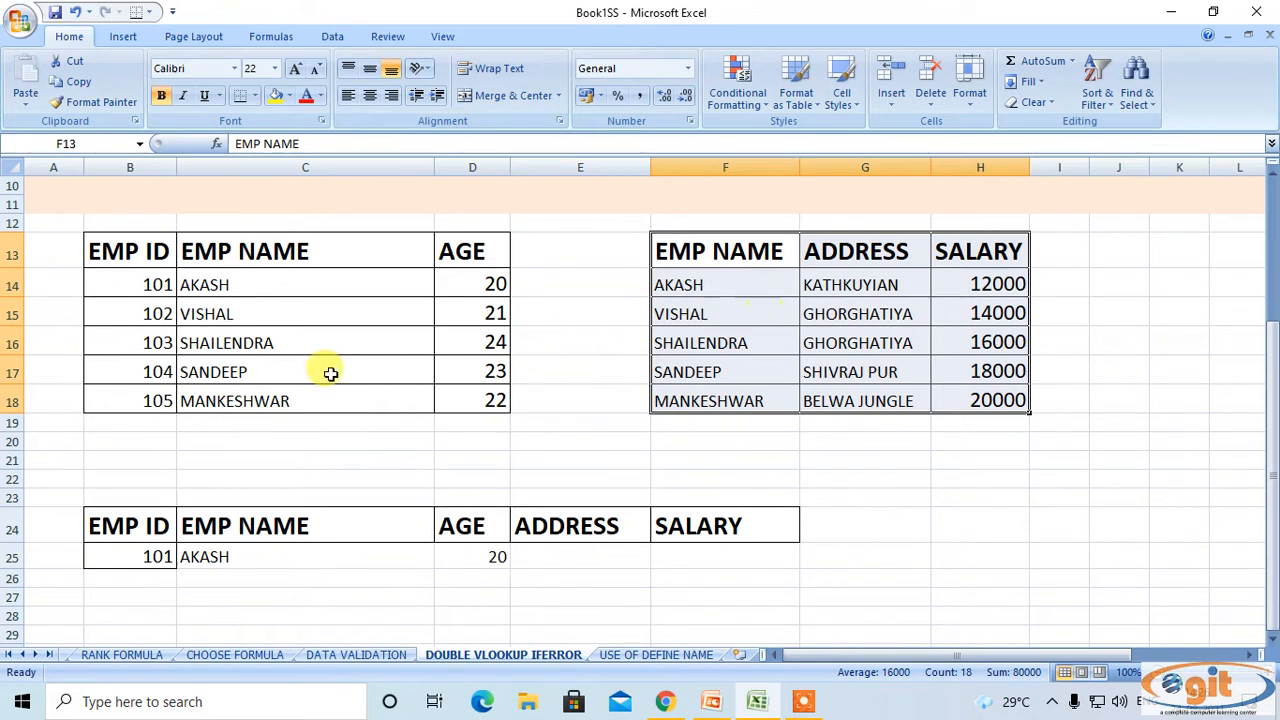
click(133, 561)
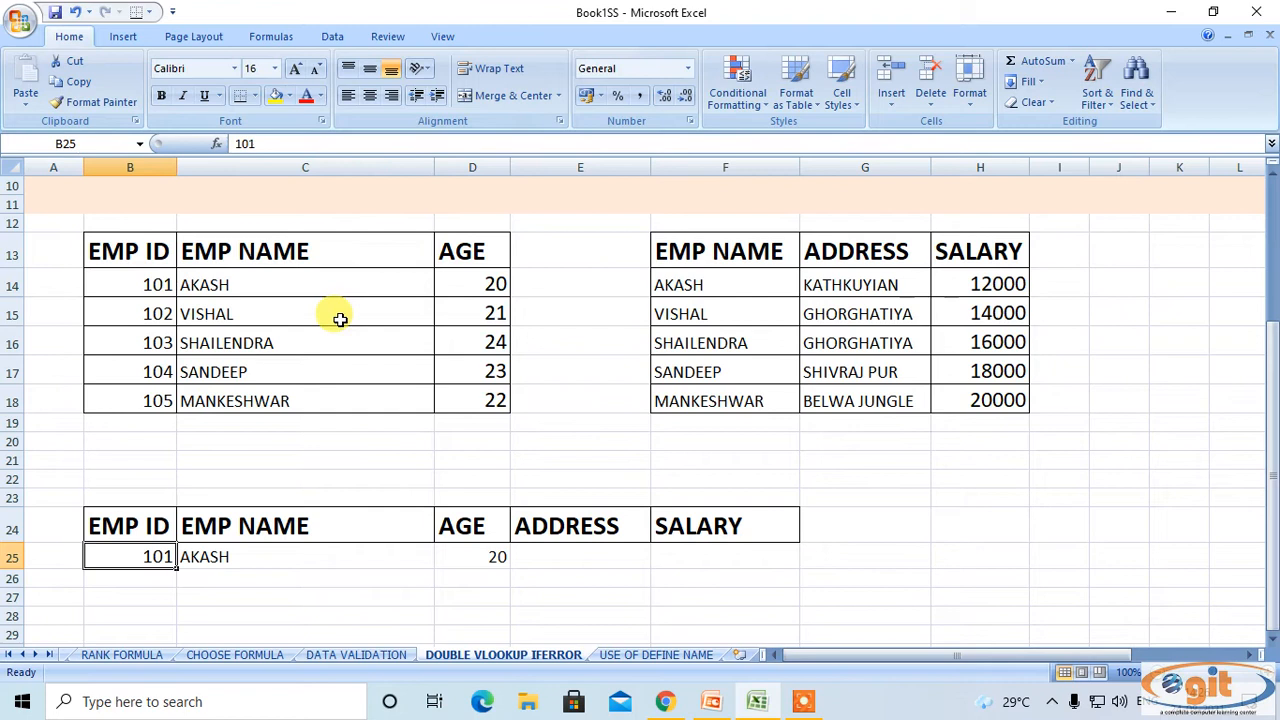
click(340, 318)
click(808, 314)
click(337, 284)
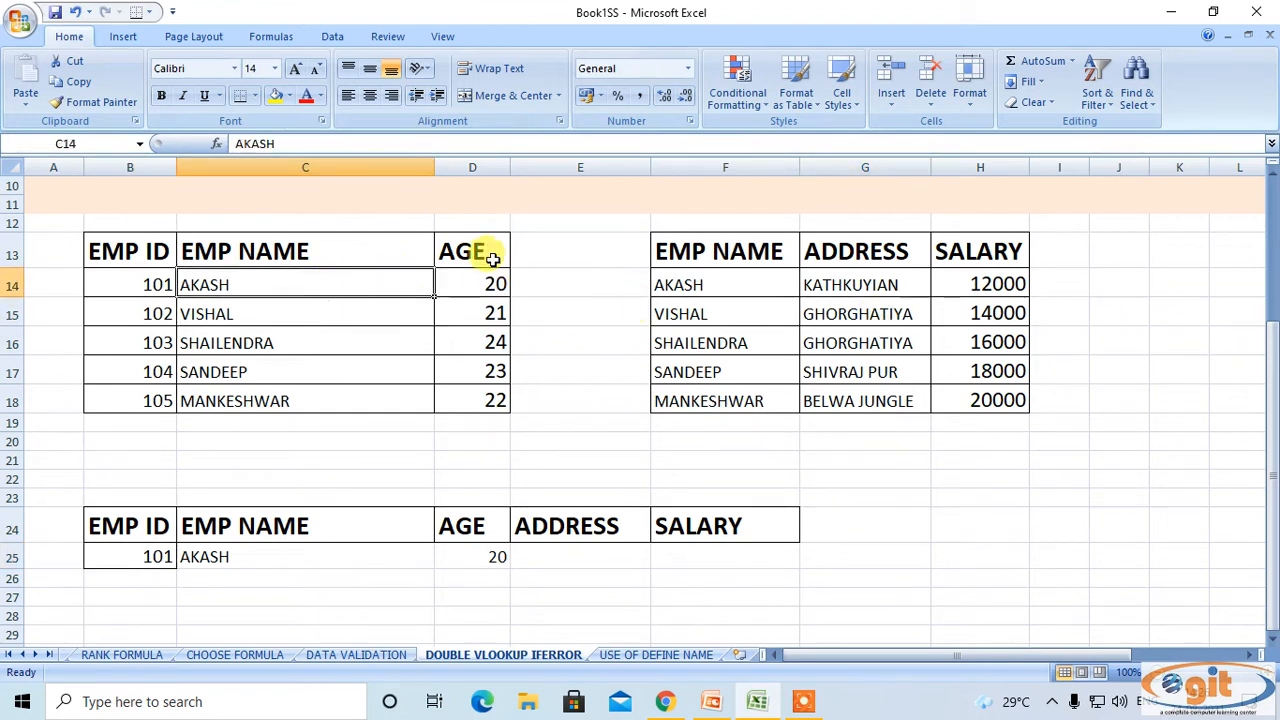
click(737, 257)
click(349, 246)
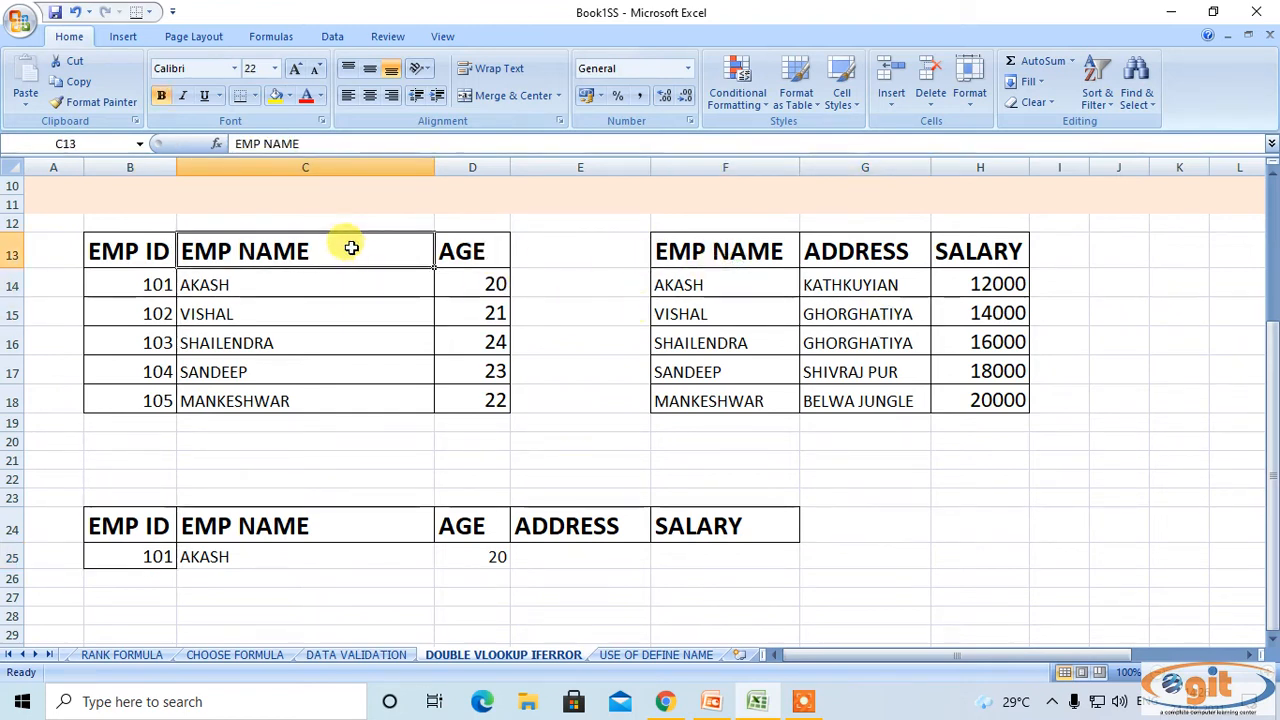
Enter the name lookup =VLOOKUP(B25,B13:D18,2,0) in cell E25, under the result table's ADDRESS heading.
click(579, 558)
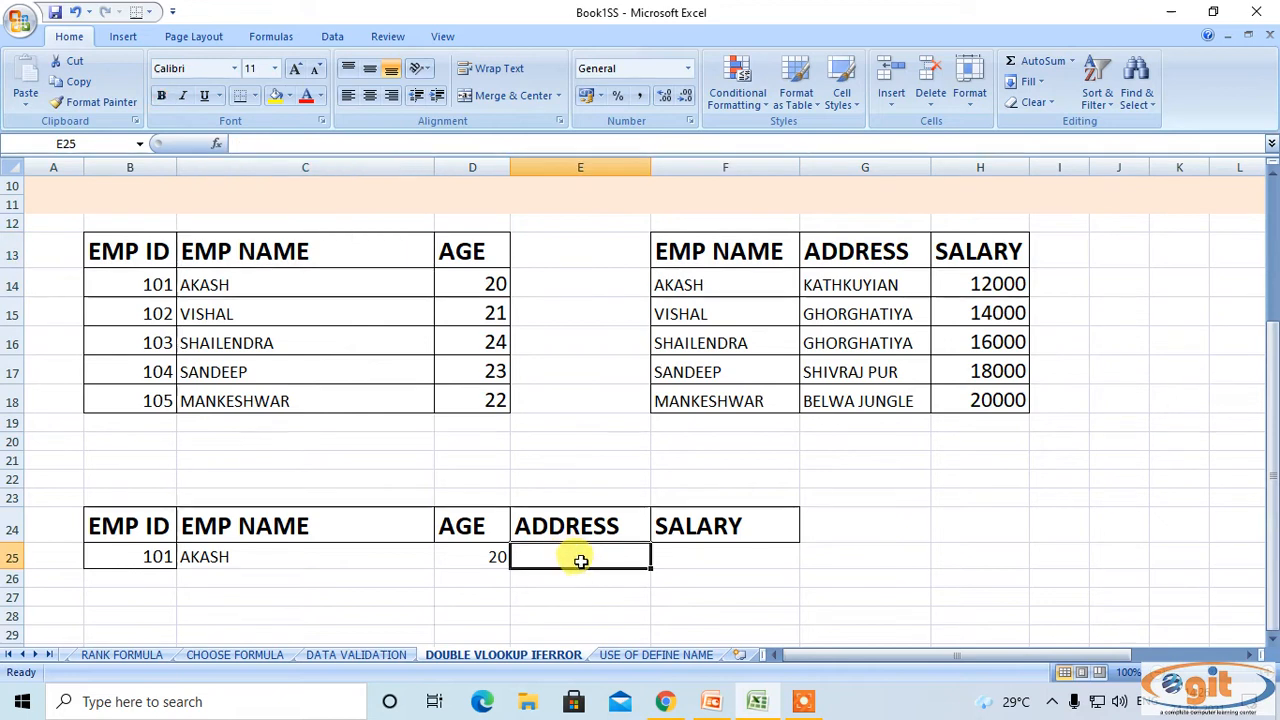
click(694, 556)
click(607, 552)
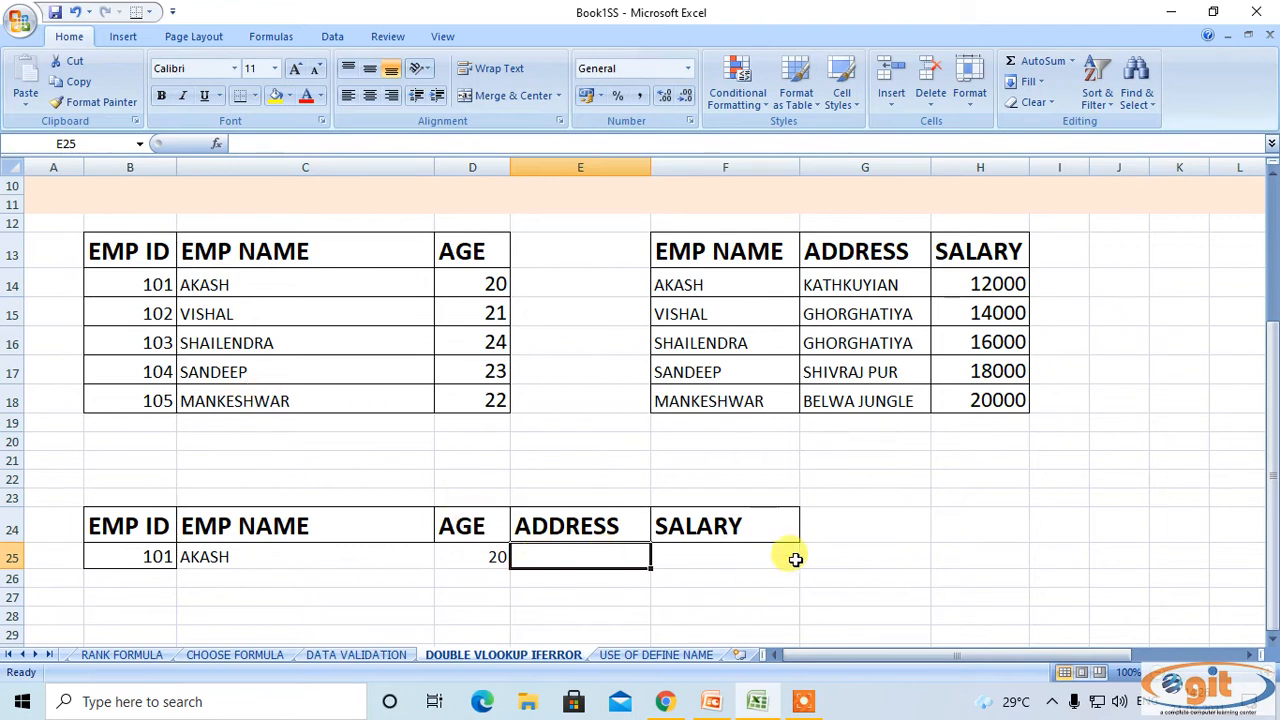
text(=VLO)
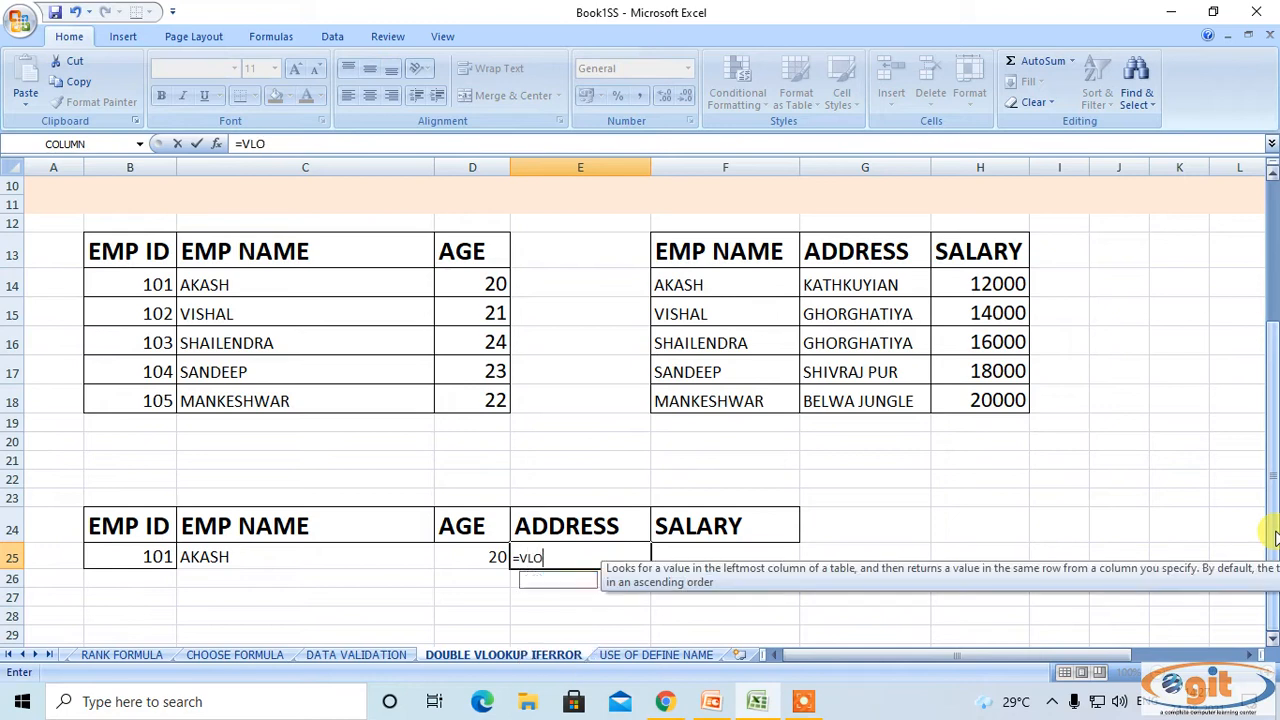
key(Tab)
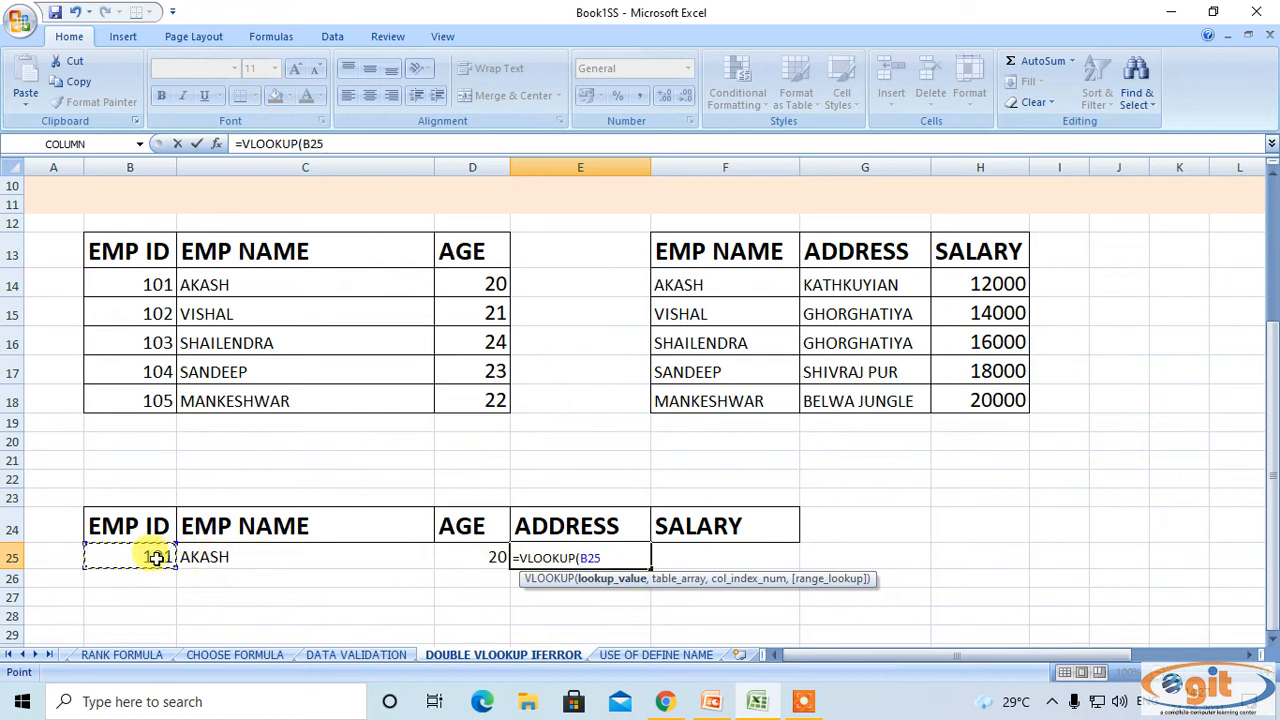
text(,)
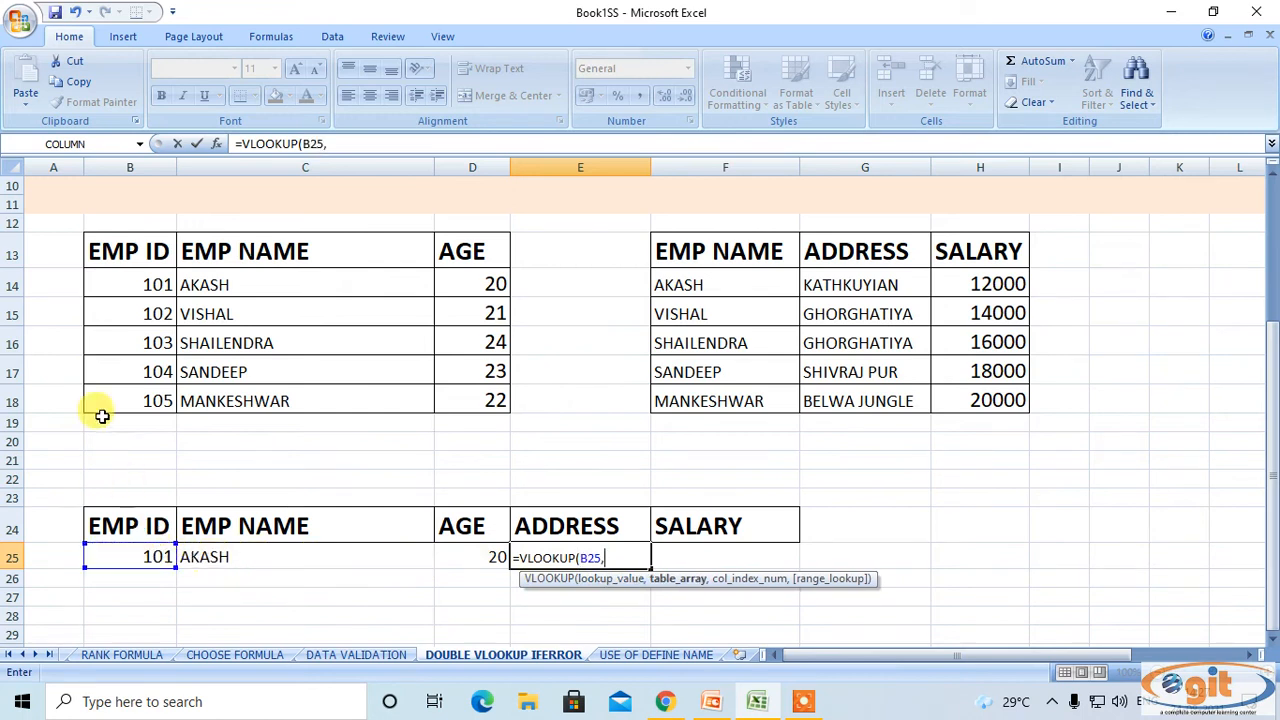
drag(137, 257, 460, 387)
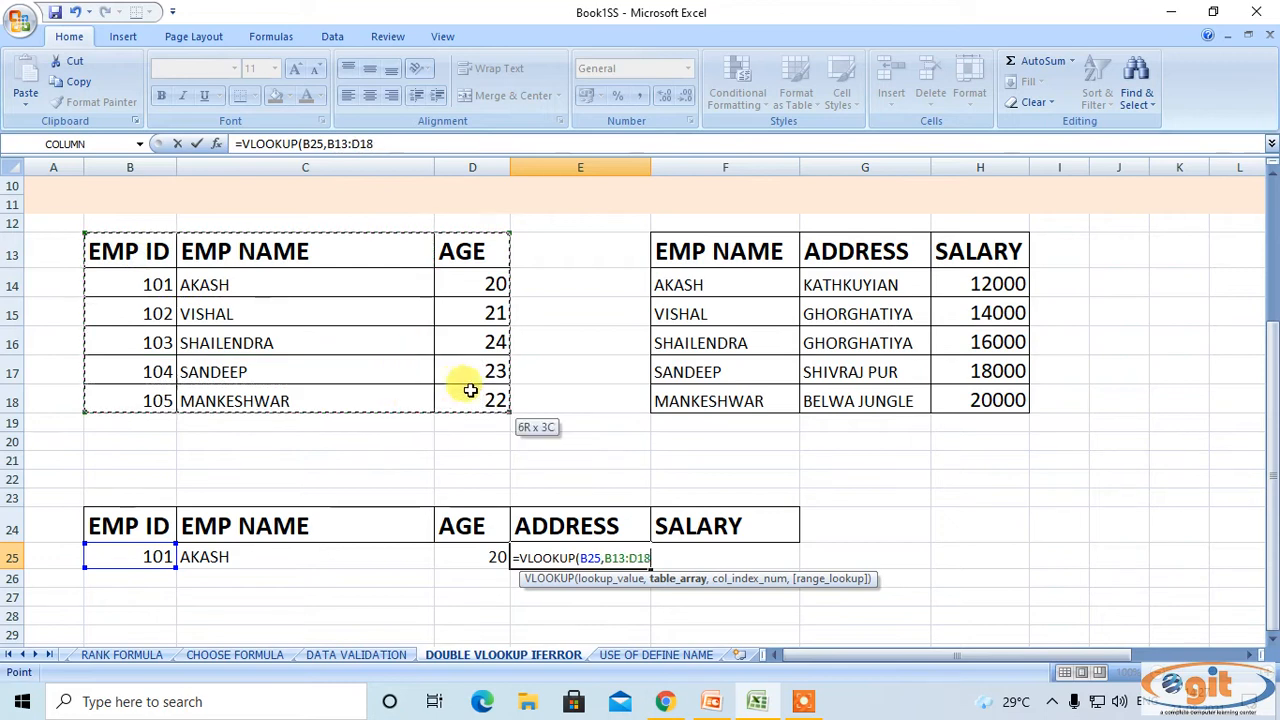
text(,)
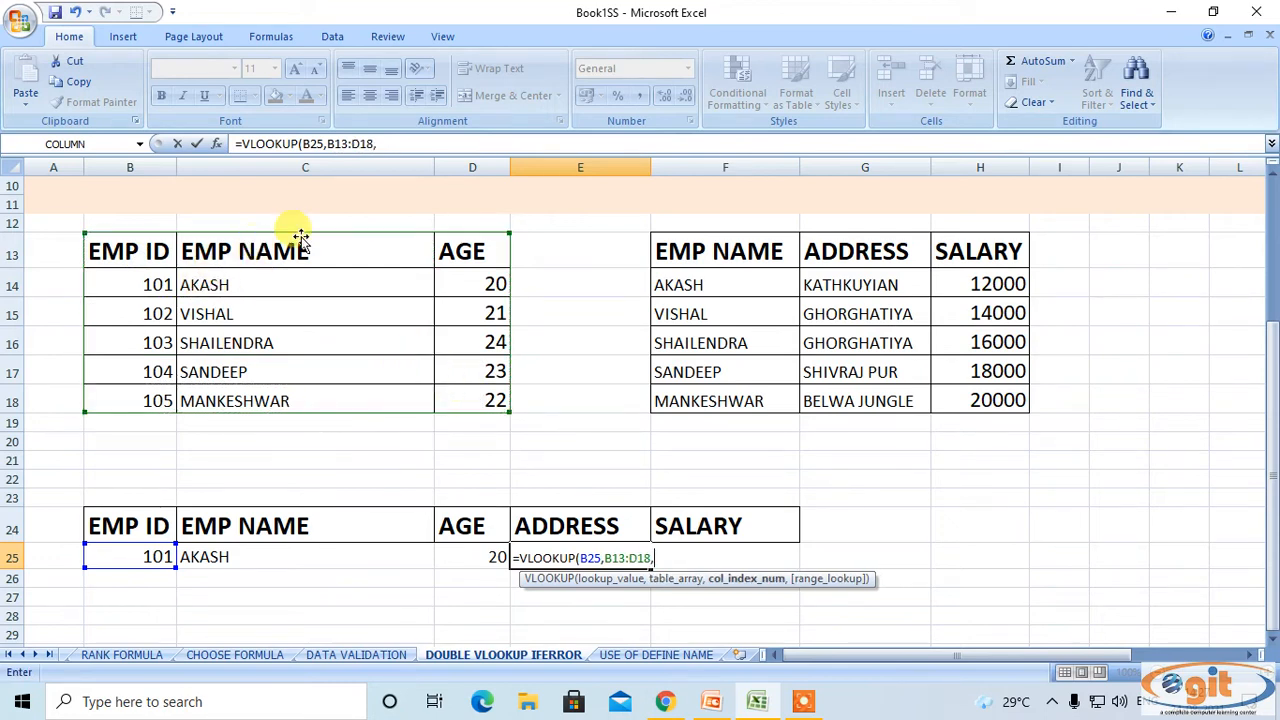
text(2,0)
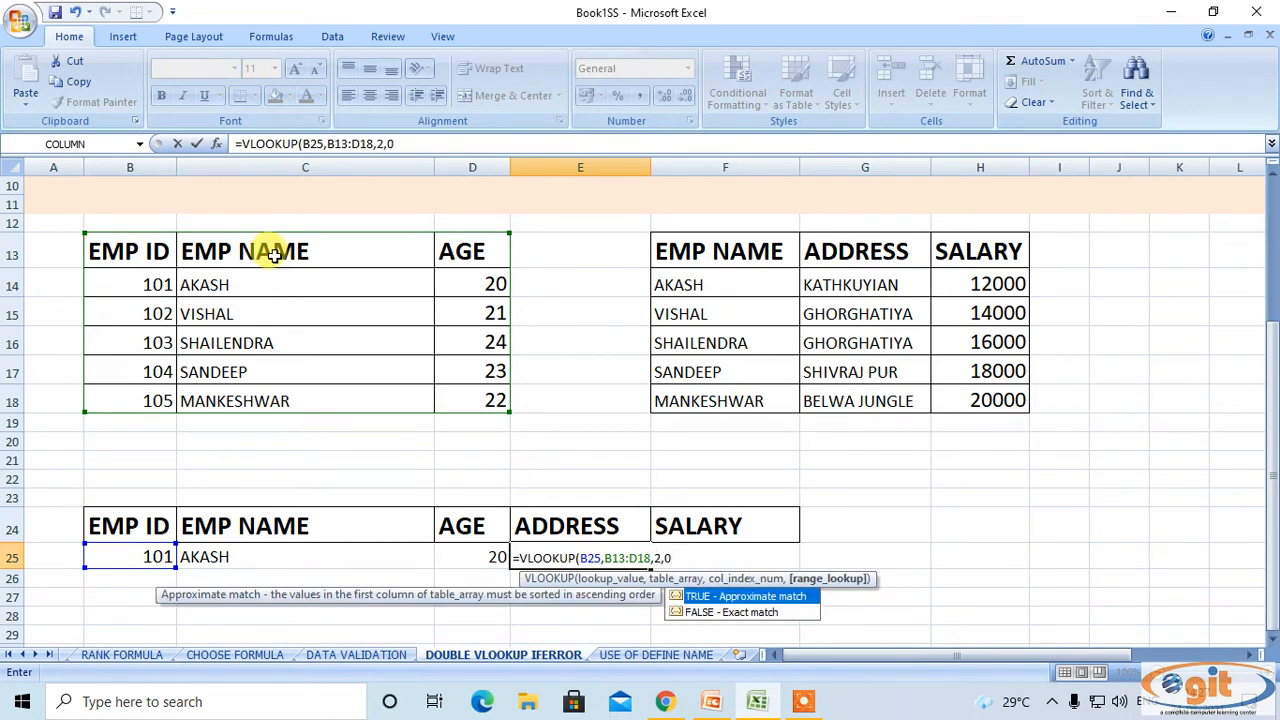
text())
key(Return)
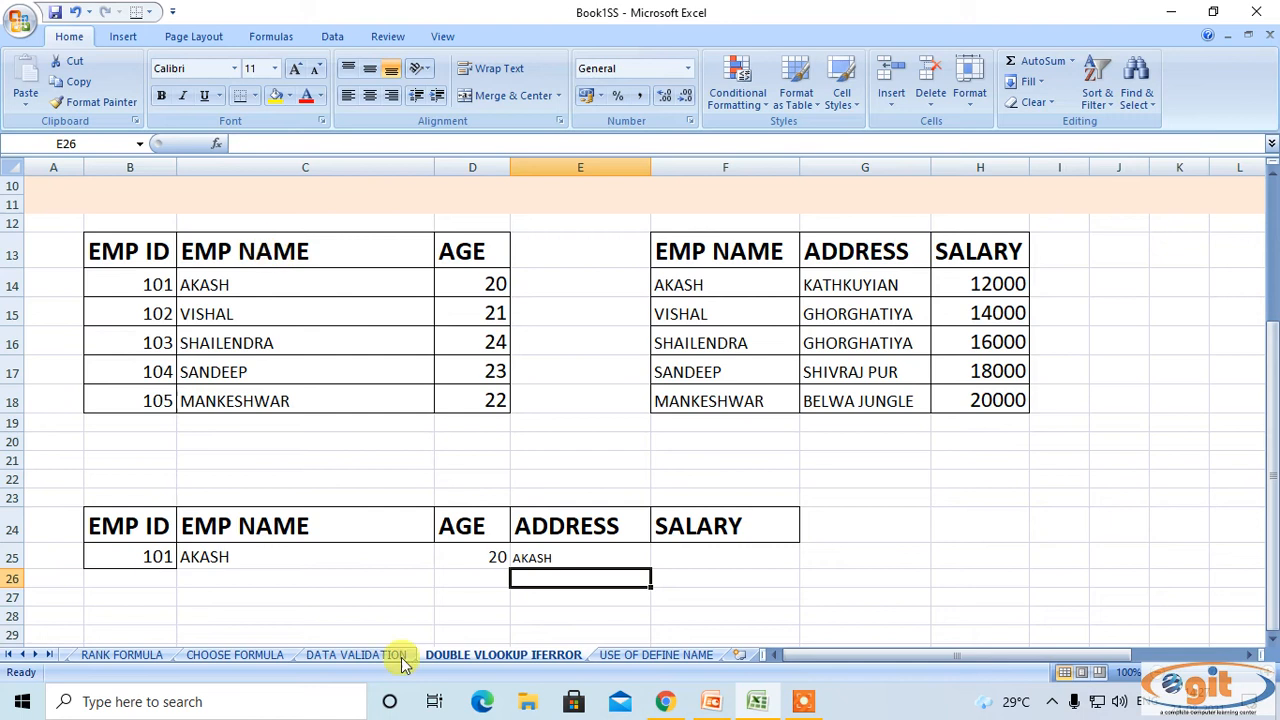
Set the font size of cell E25 to 14 and compare its lookup result with the ADDRESS heading above.
click(565, 558)
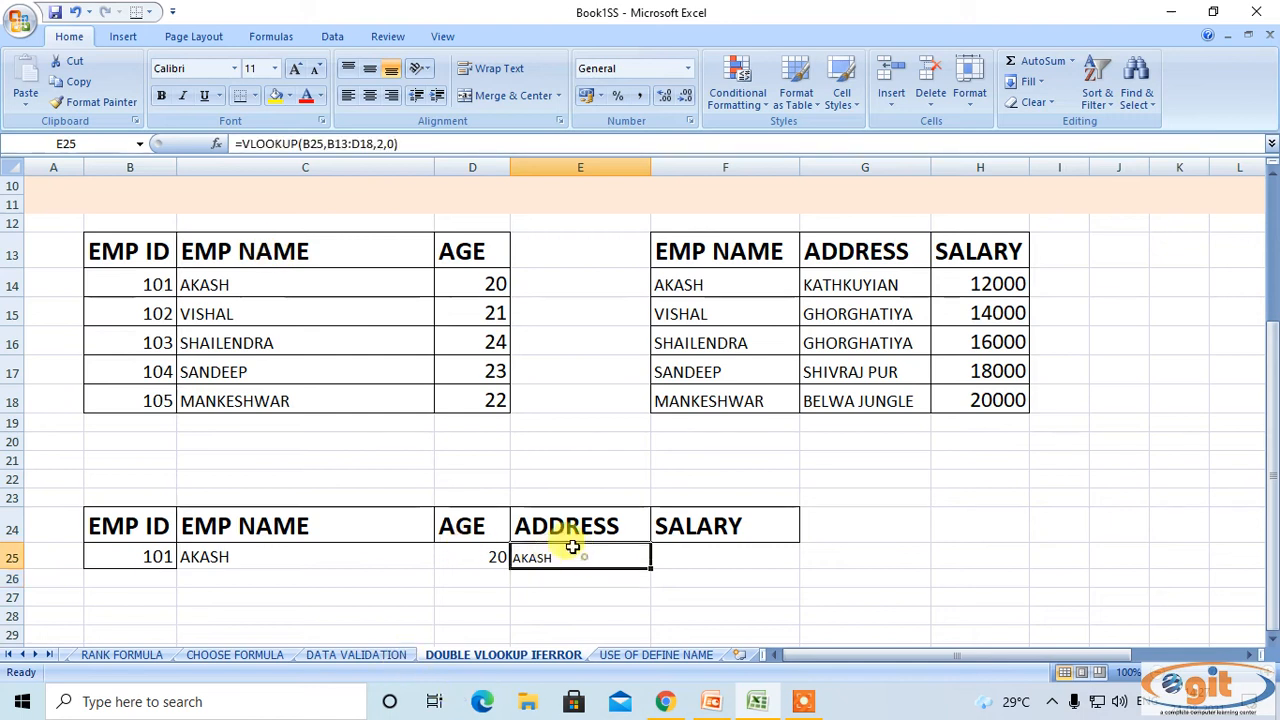
click(295, 70)
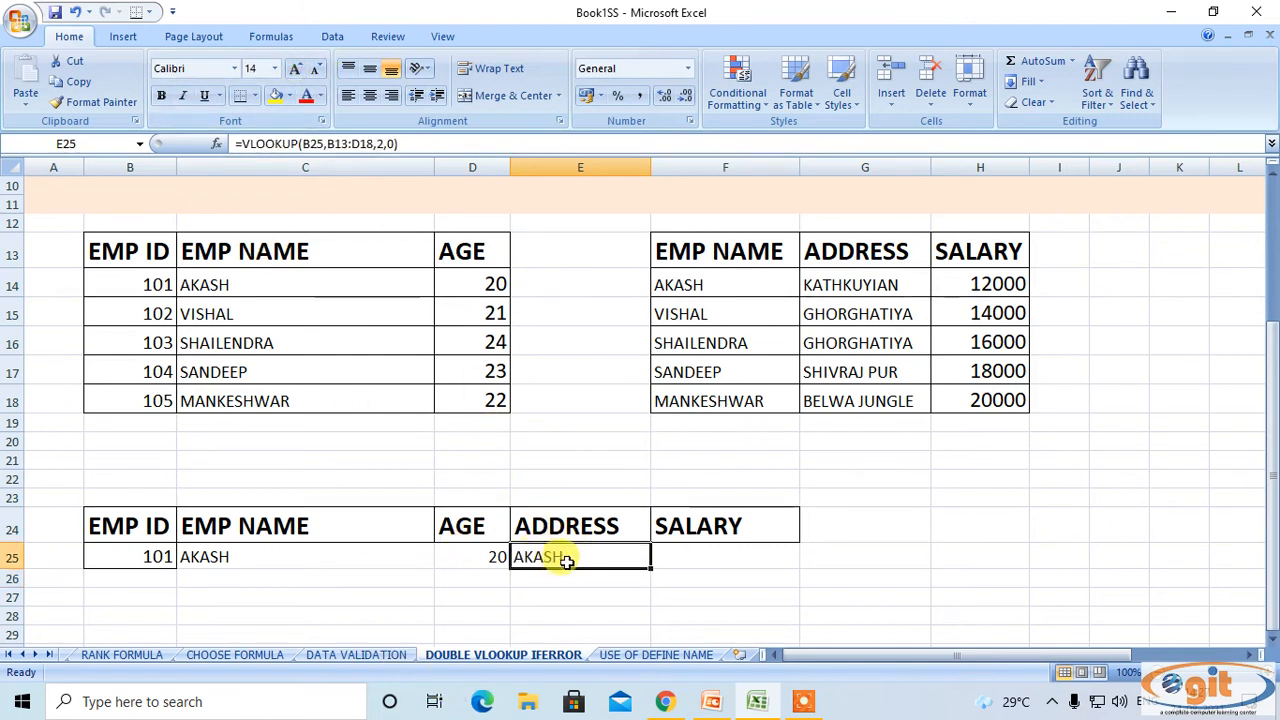
click(548, 528)
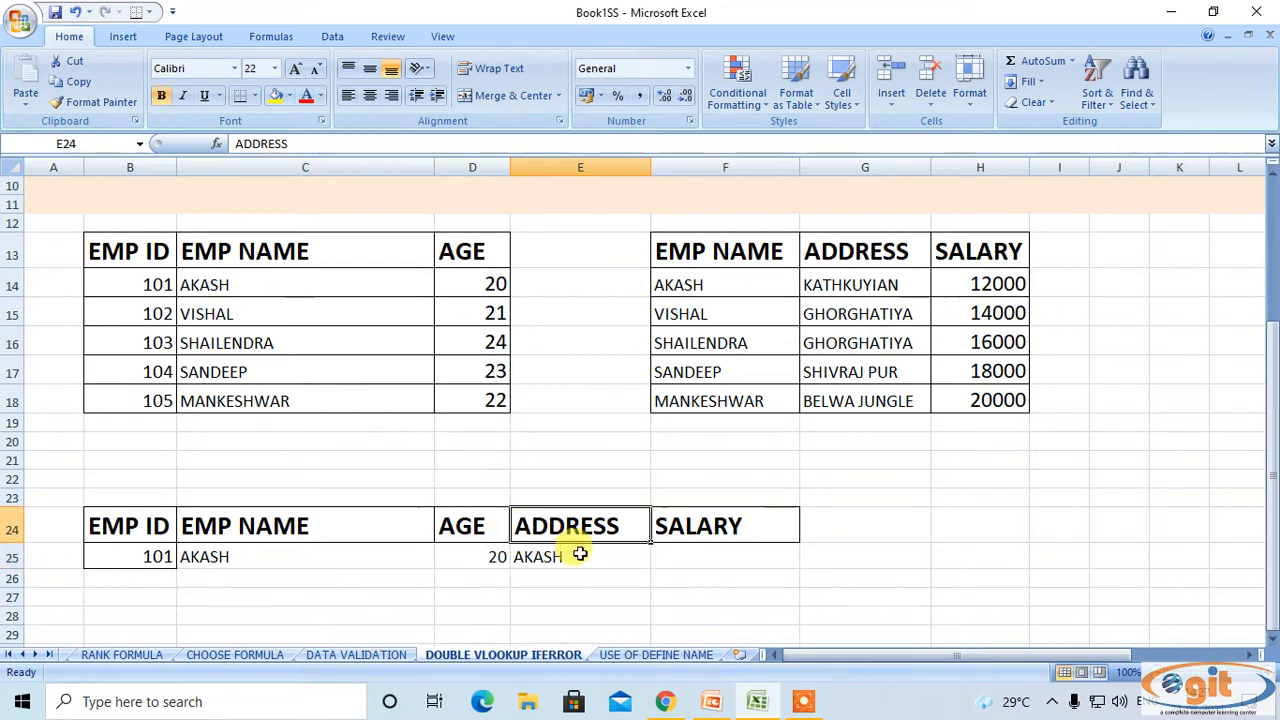
click(592, 557)
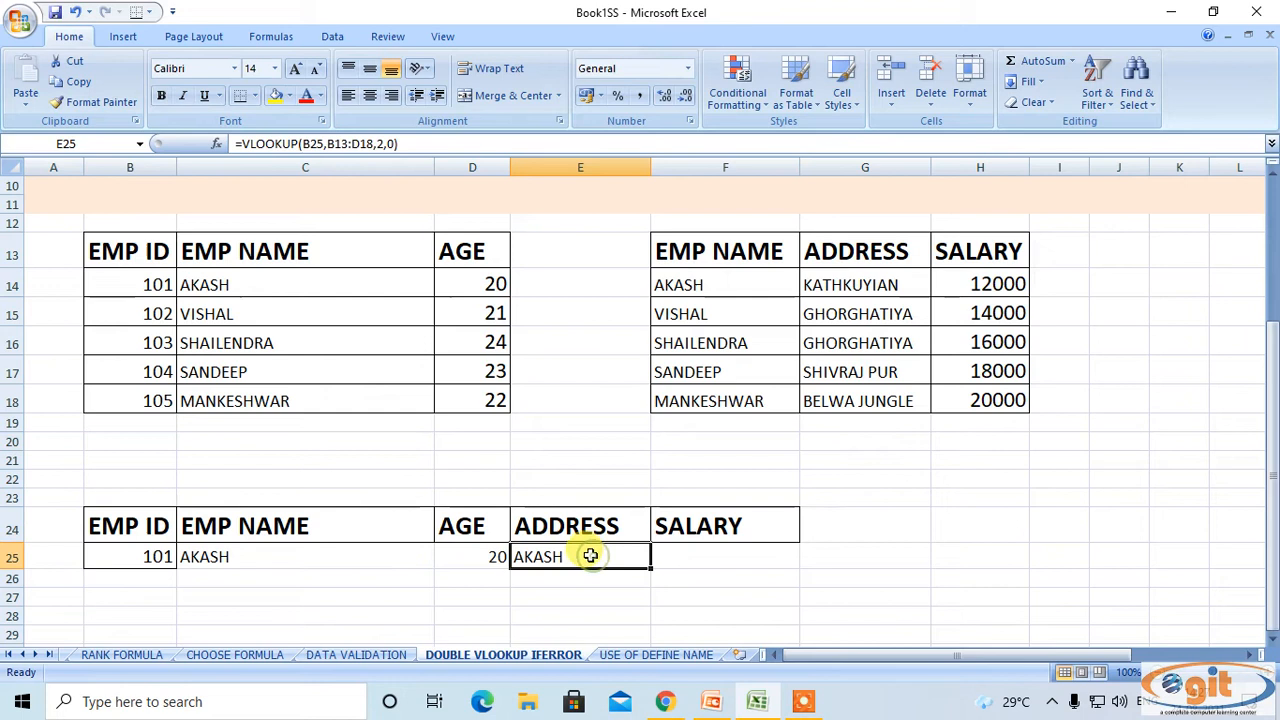
click(538, 526)
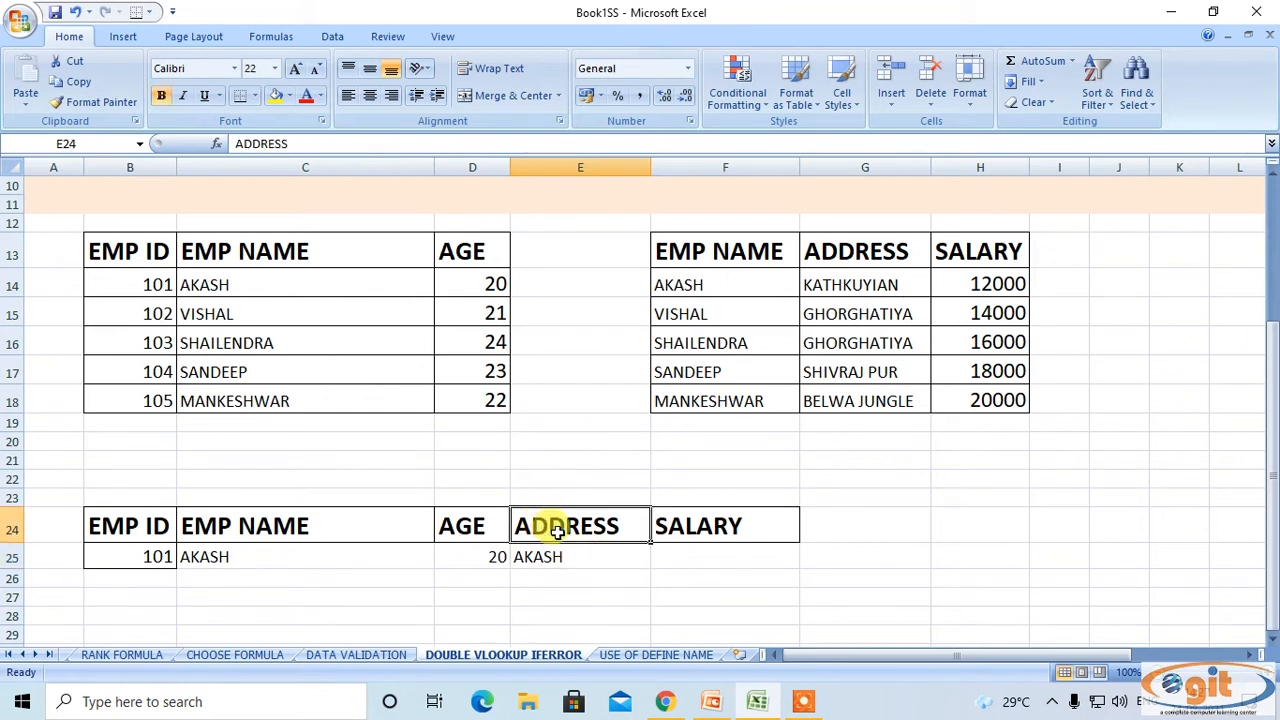
click(563, 556)
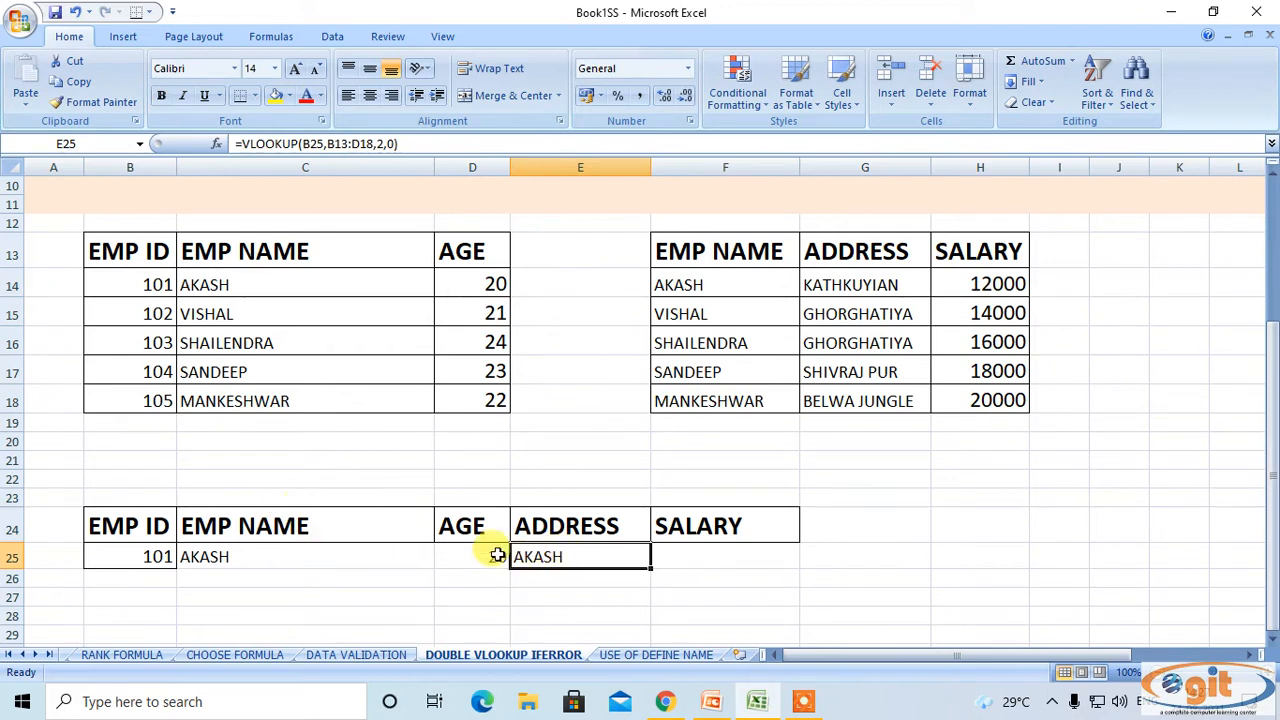
Nest cell E25's name lookup inside an outer VLOOKUP, using it as the lookup value.
click(266, 548)
click(540, 556)
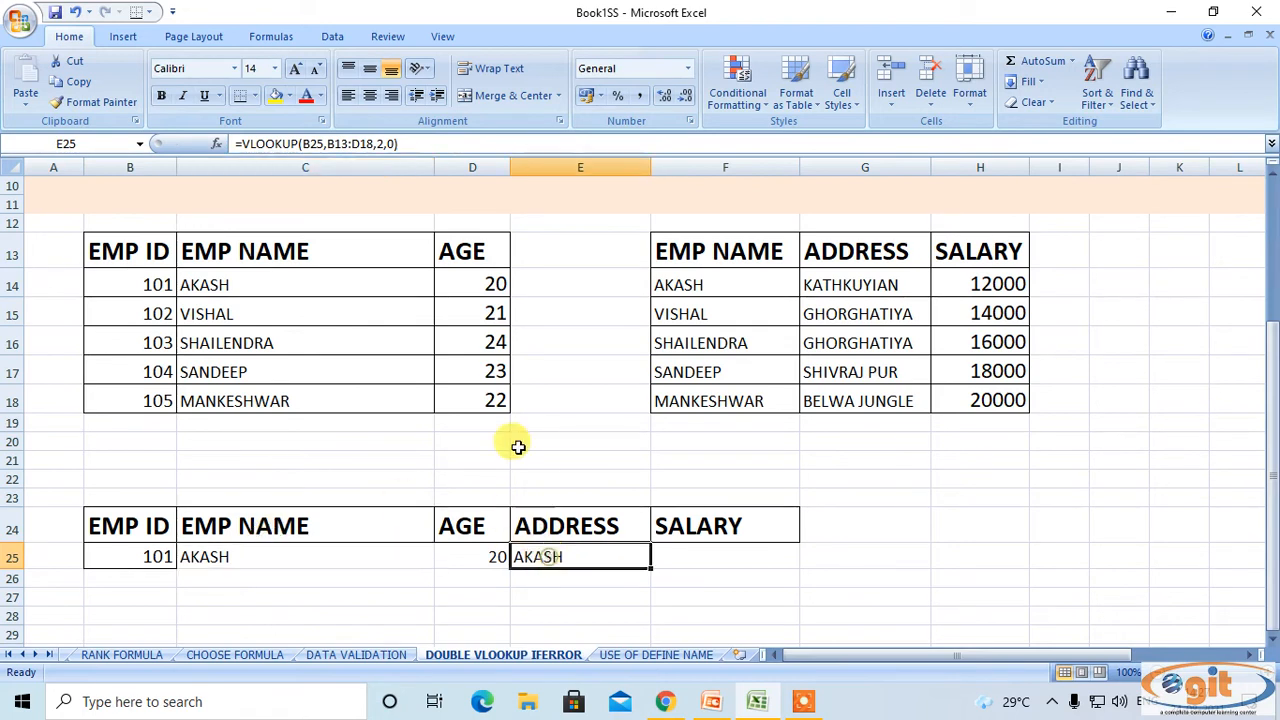
click(824, 283)
click(605, 549)
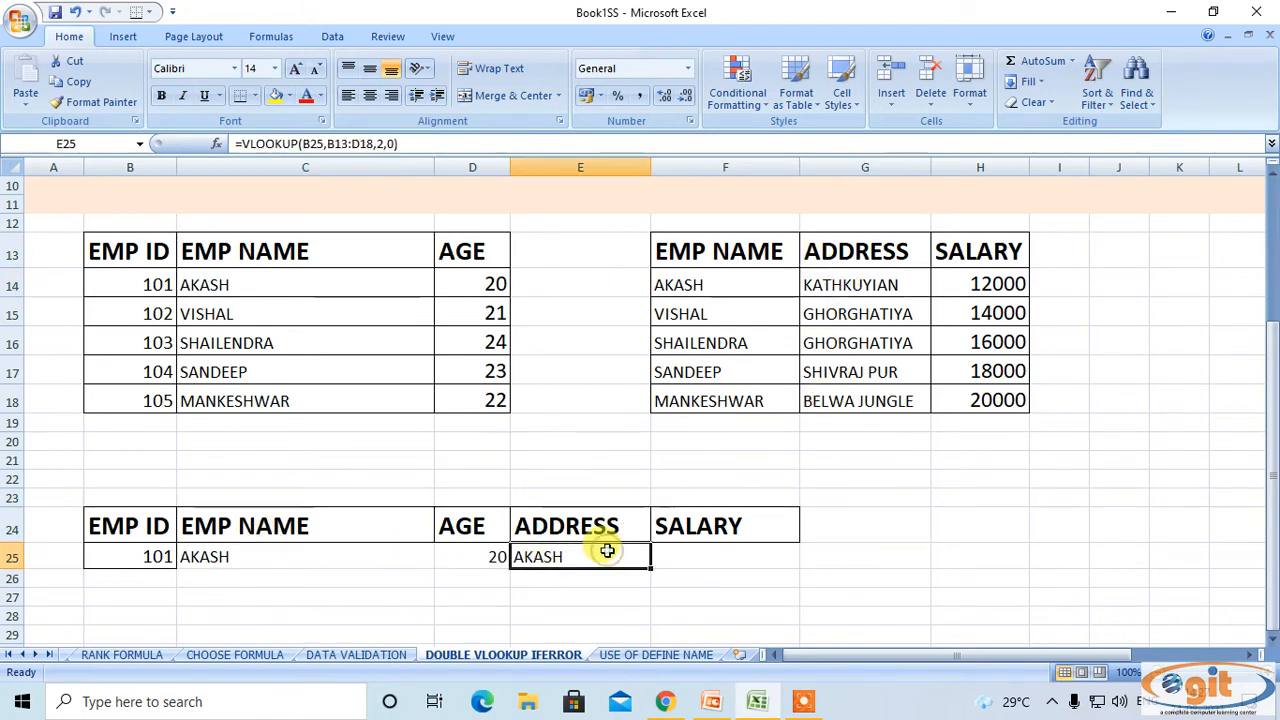
double_click(526, 557)
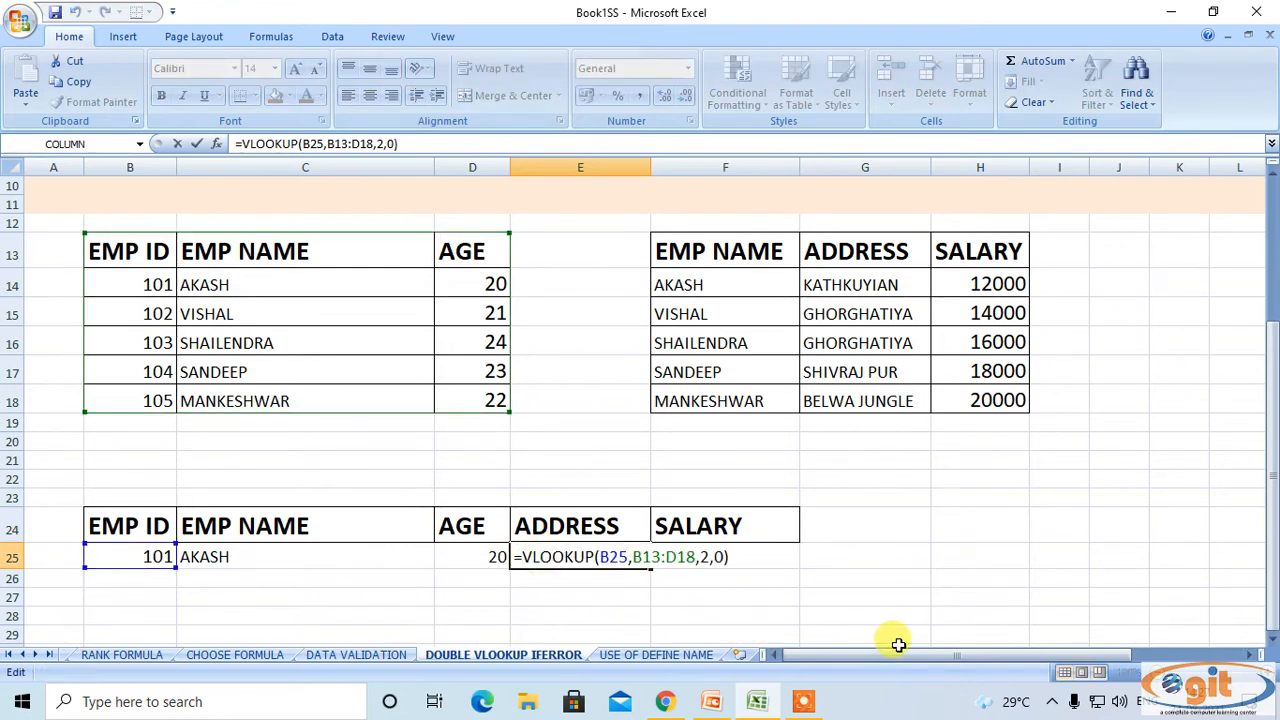
text(VLOOKUP()
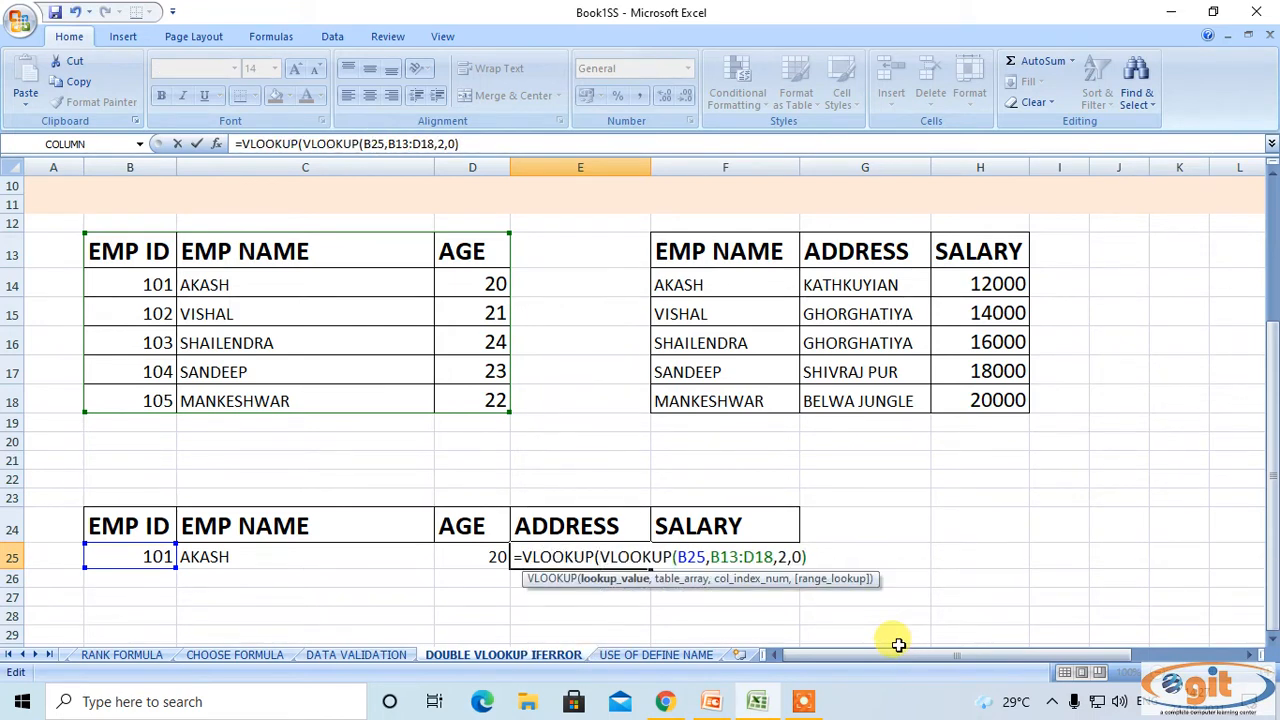
key(Right)
key(Right)
key(Right)
key(Right)
key(Right)
key(Right)
key(Right)
key(Right)
key(Right)
key(Right)
key(Right)
key(Right)
key(Right)
key(Right)
key(Right)
key(Right)
key(Right)
key(Right)
key(Right)
key(Right)
key(Right)
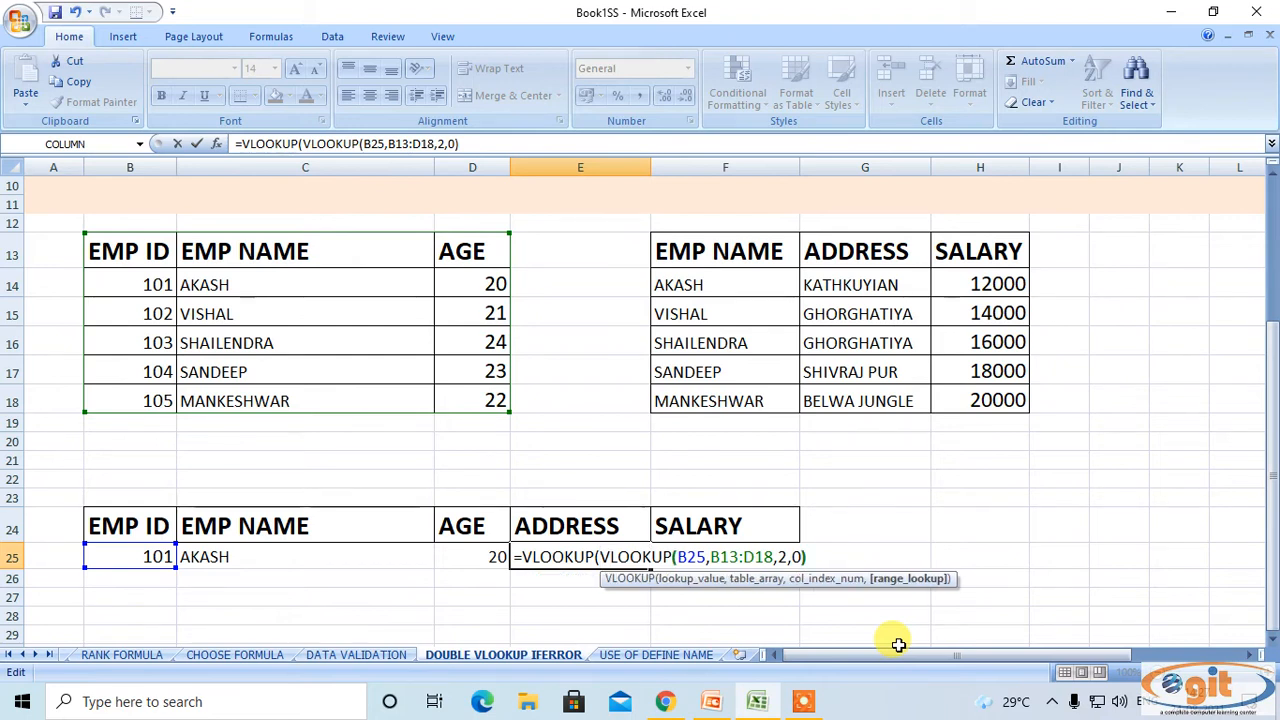
key(Right)
text(,)
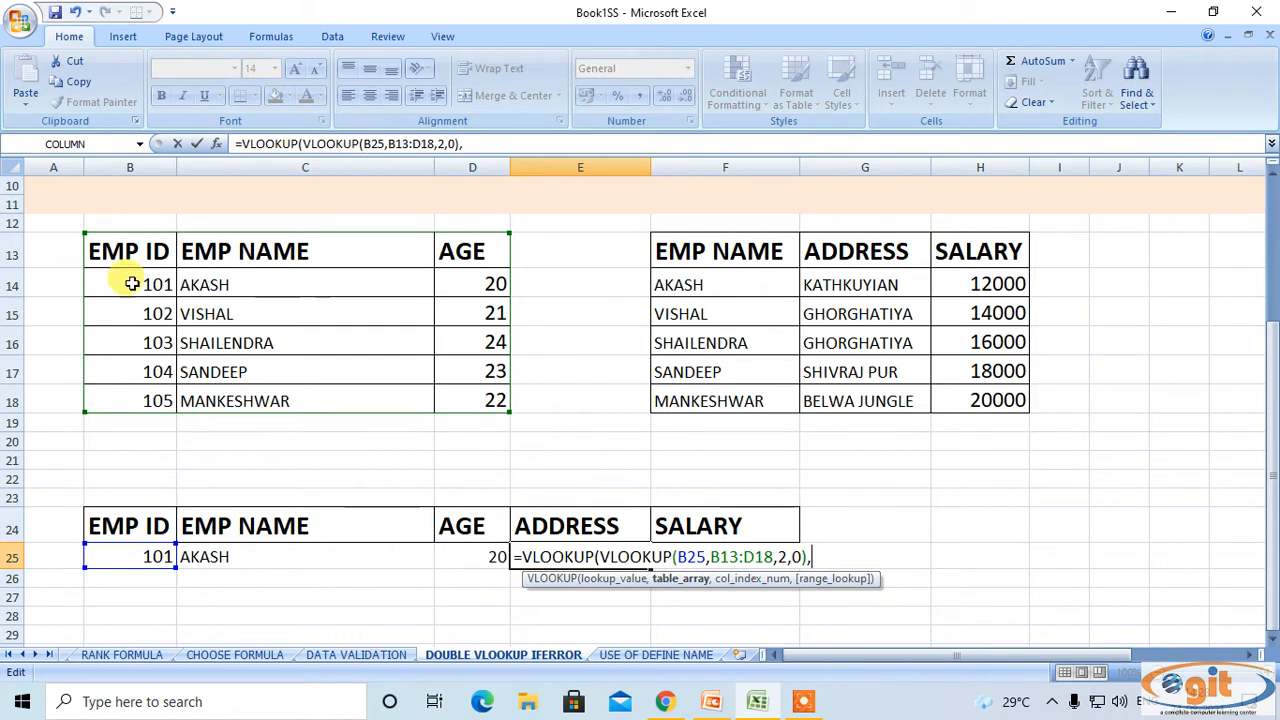
Complete the outer VLOOKUP in E25 with table array F13:H18, column index 2 and range lookup 0 to return the address.
drag(686, 249, 1040, 391)
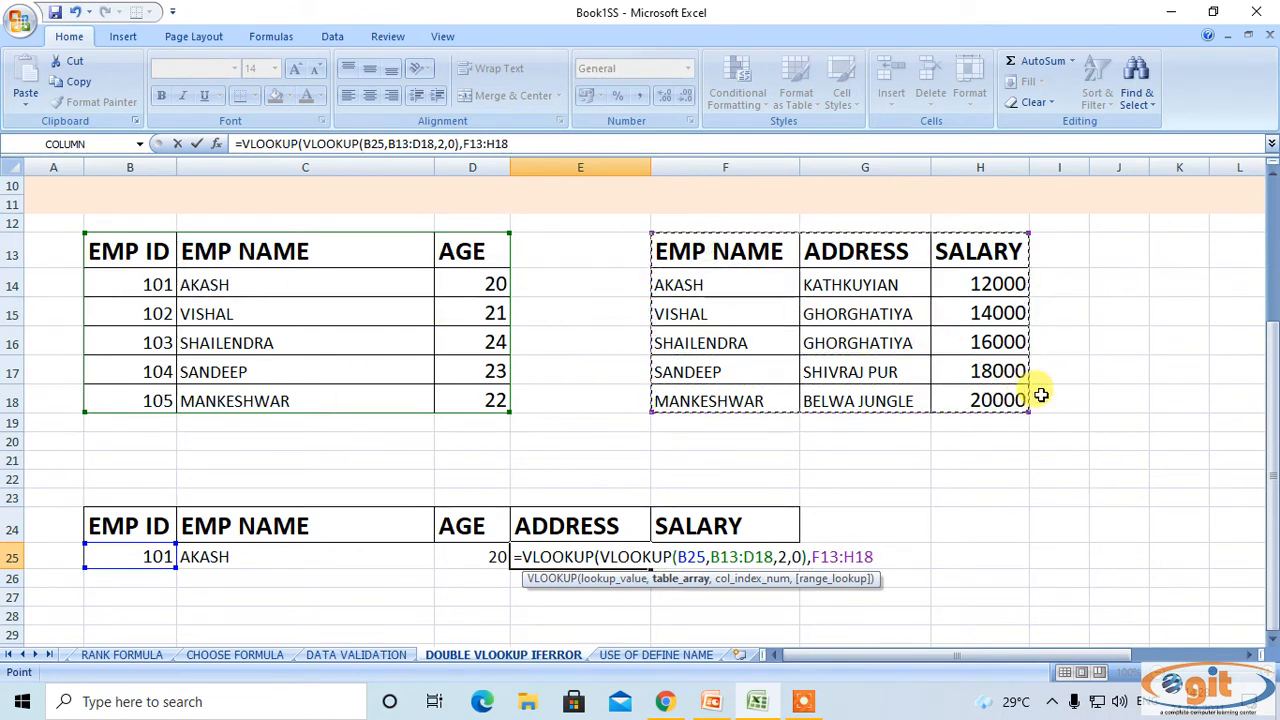
text(,2)
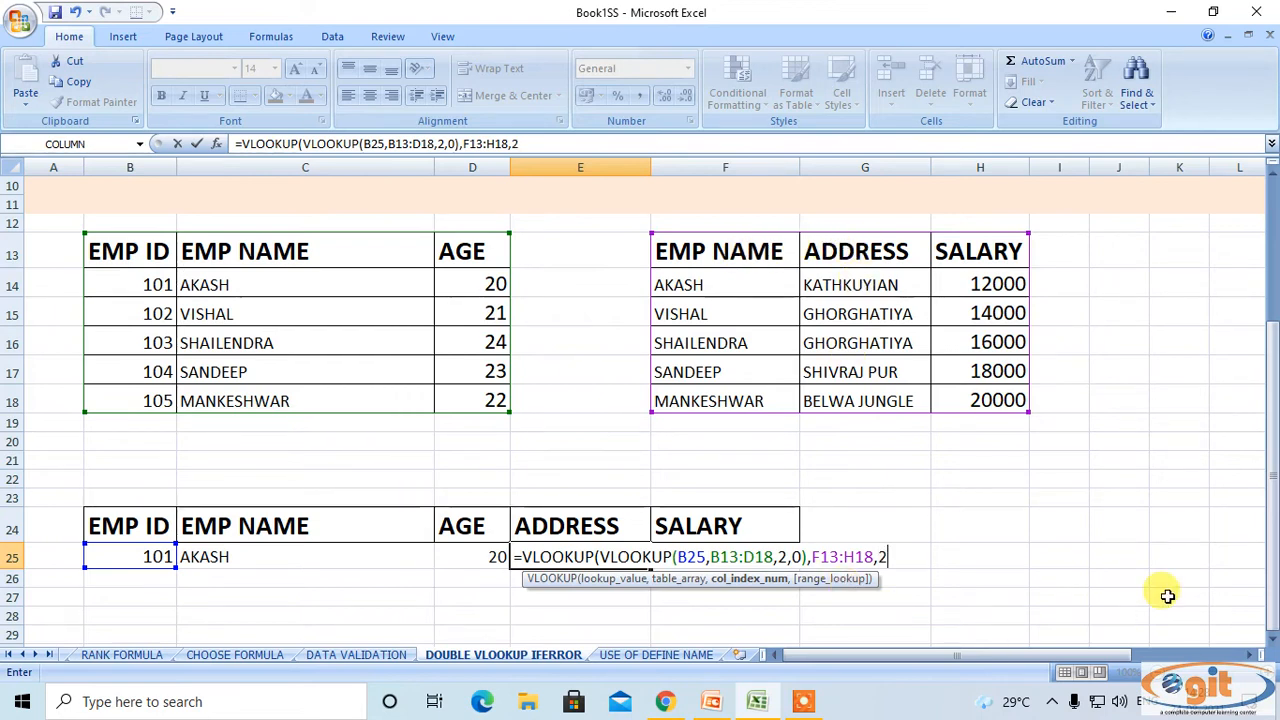
text(,)
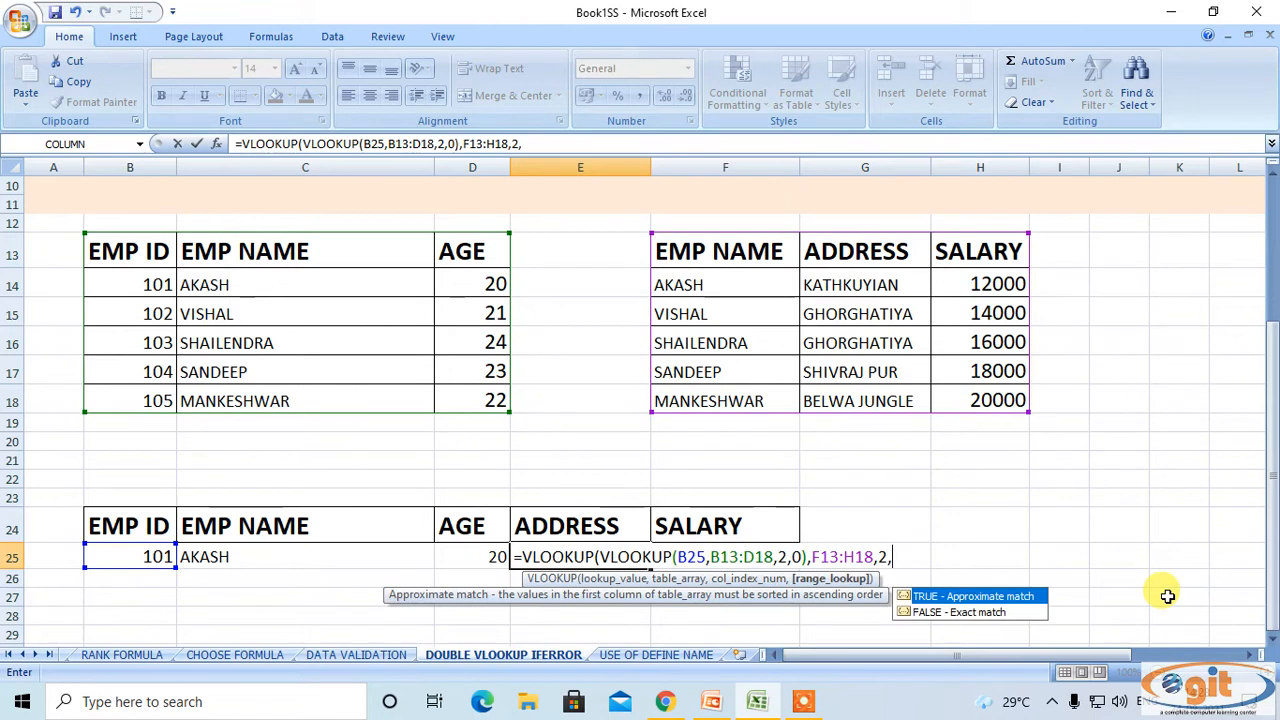
text(0)
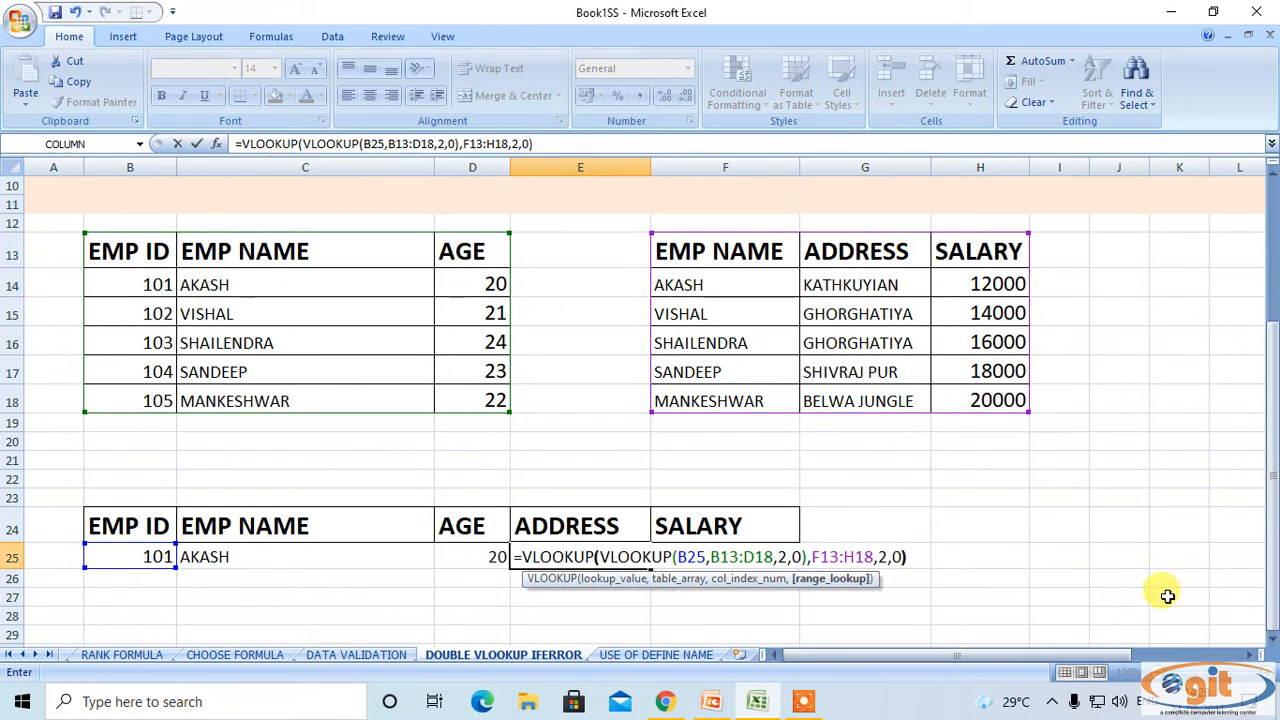
text())
key(Return)
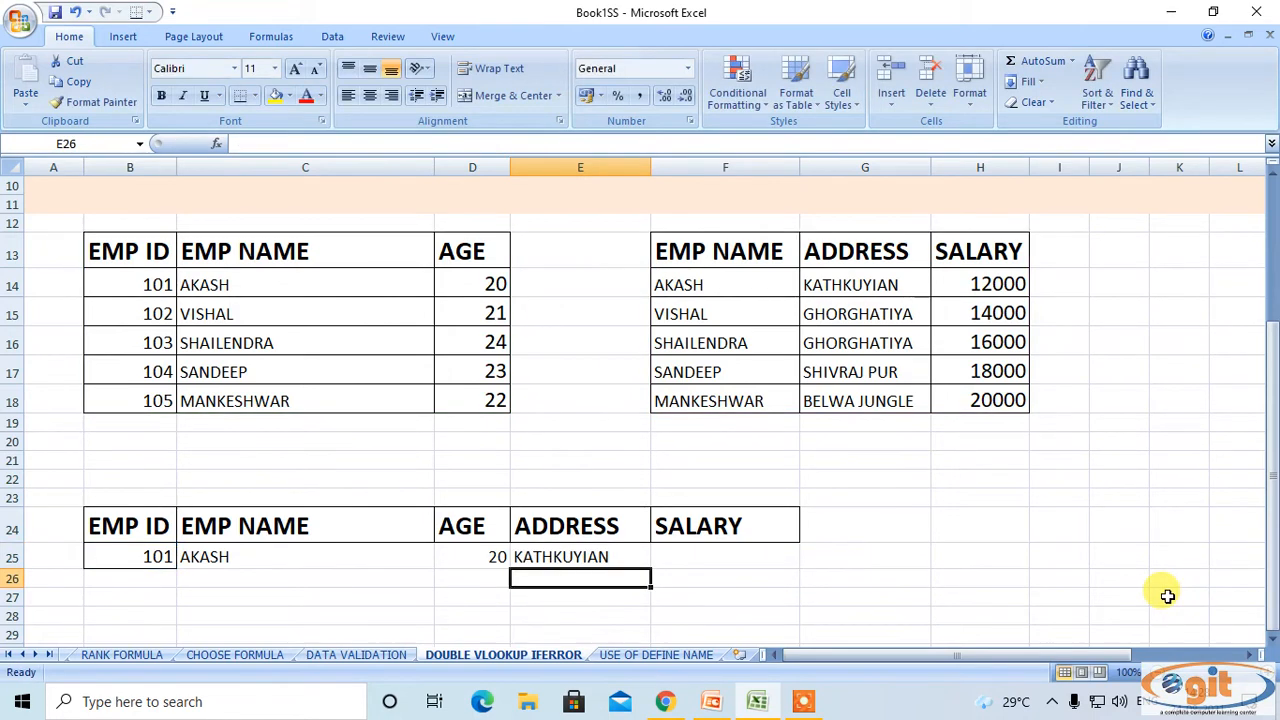
click(620, 556)
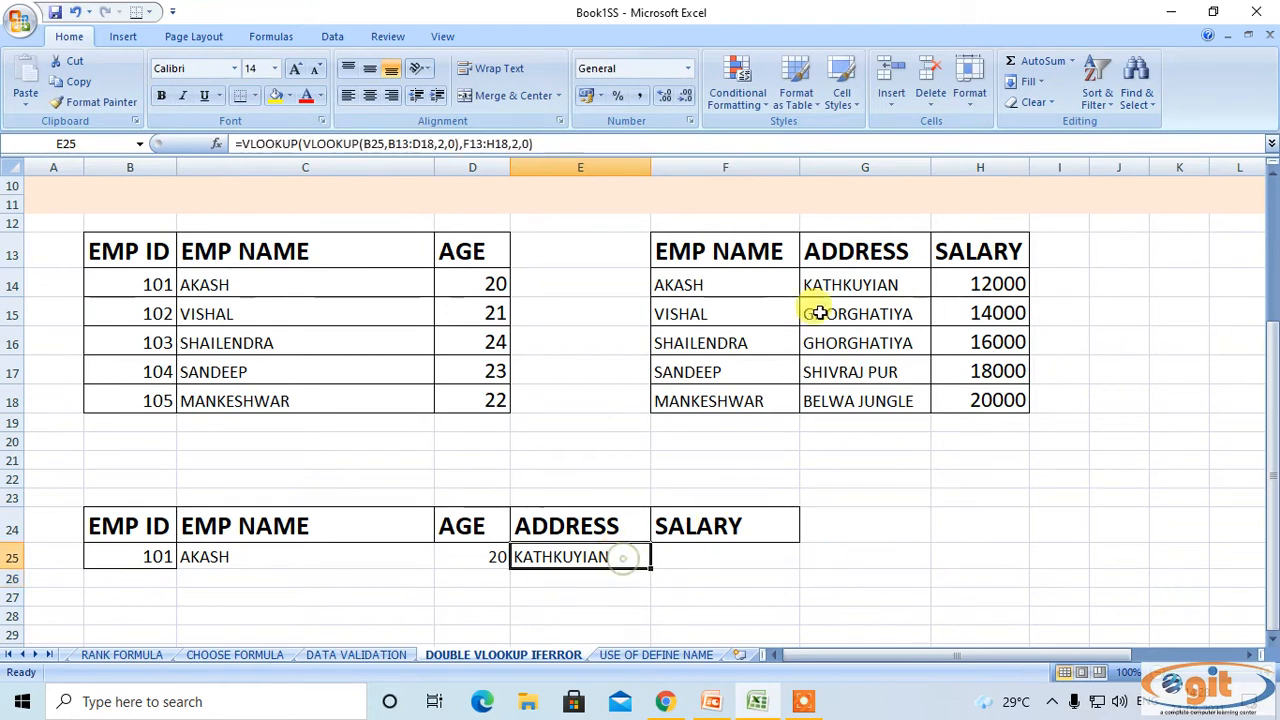
Enter the name lookup =VLOOKUP(B25,B13:D18,2,0) in cell F25 under the result table's SALARY heading.
click(717, 567)
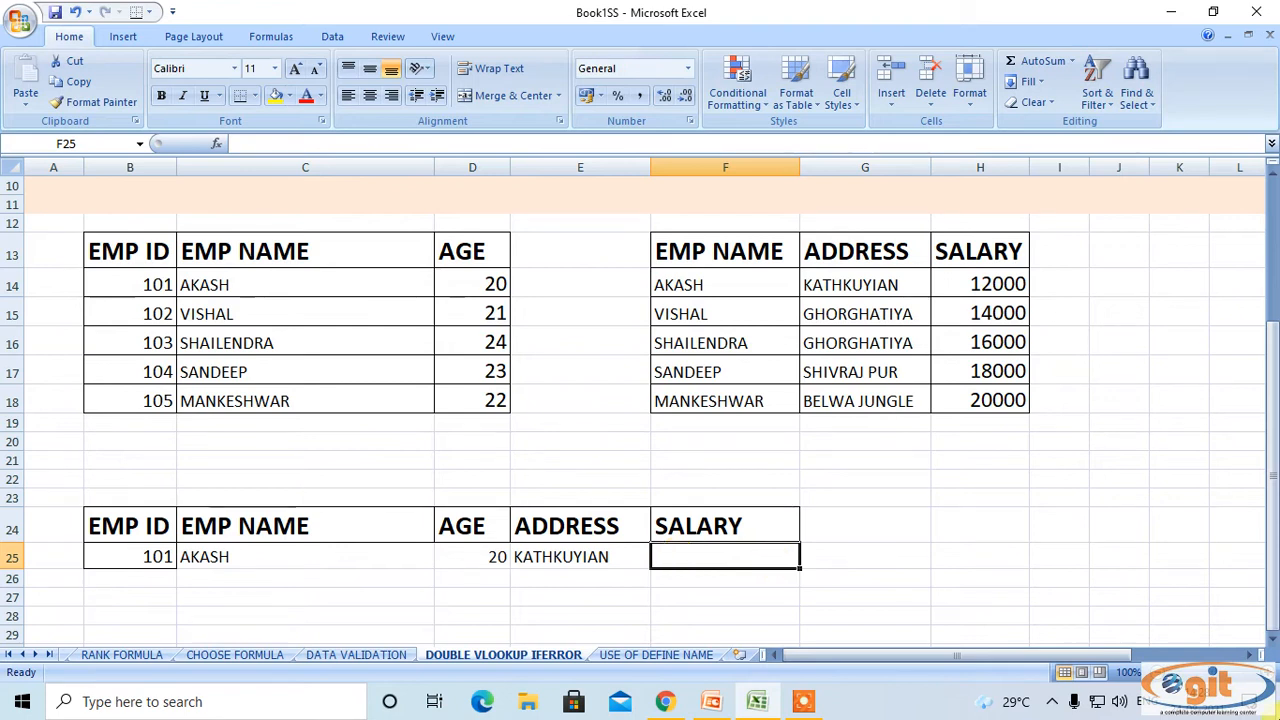
text(=V)
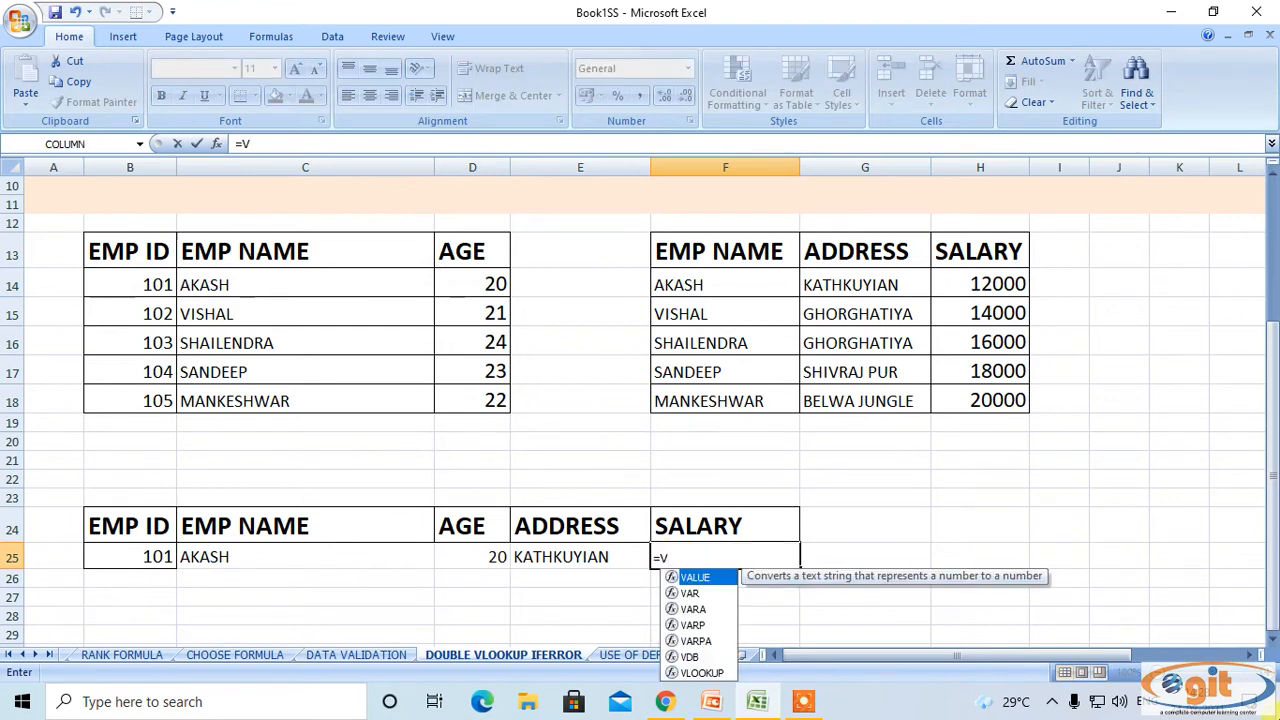
text(LO)
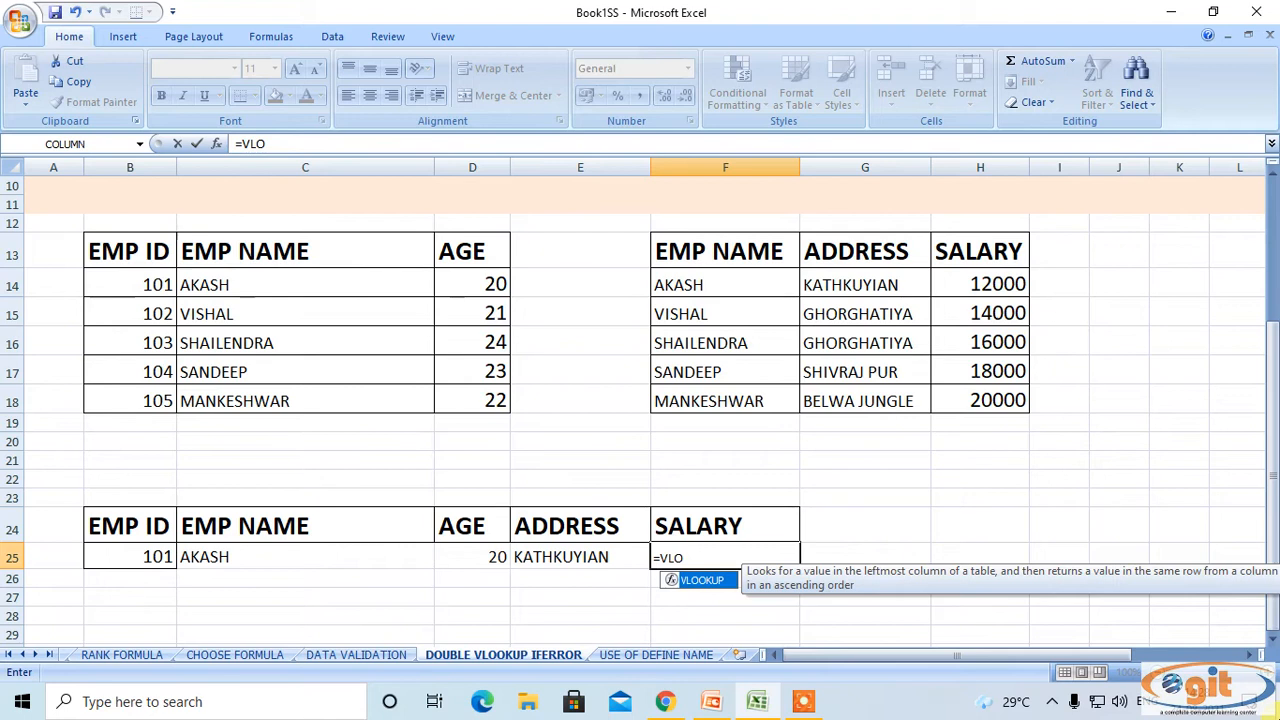
key(Tab)
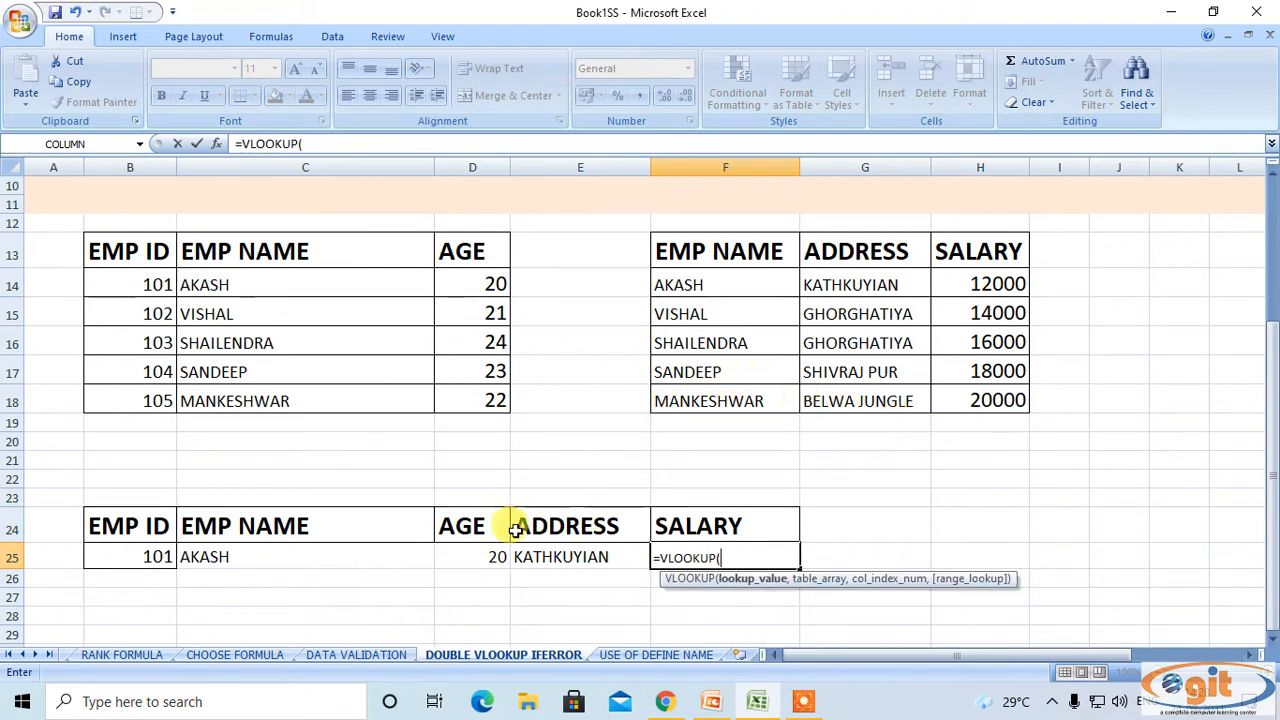
click(164, 556)
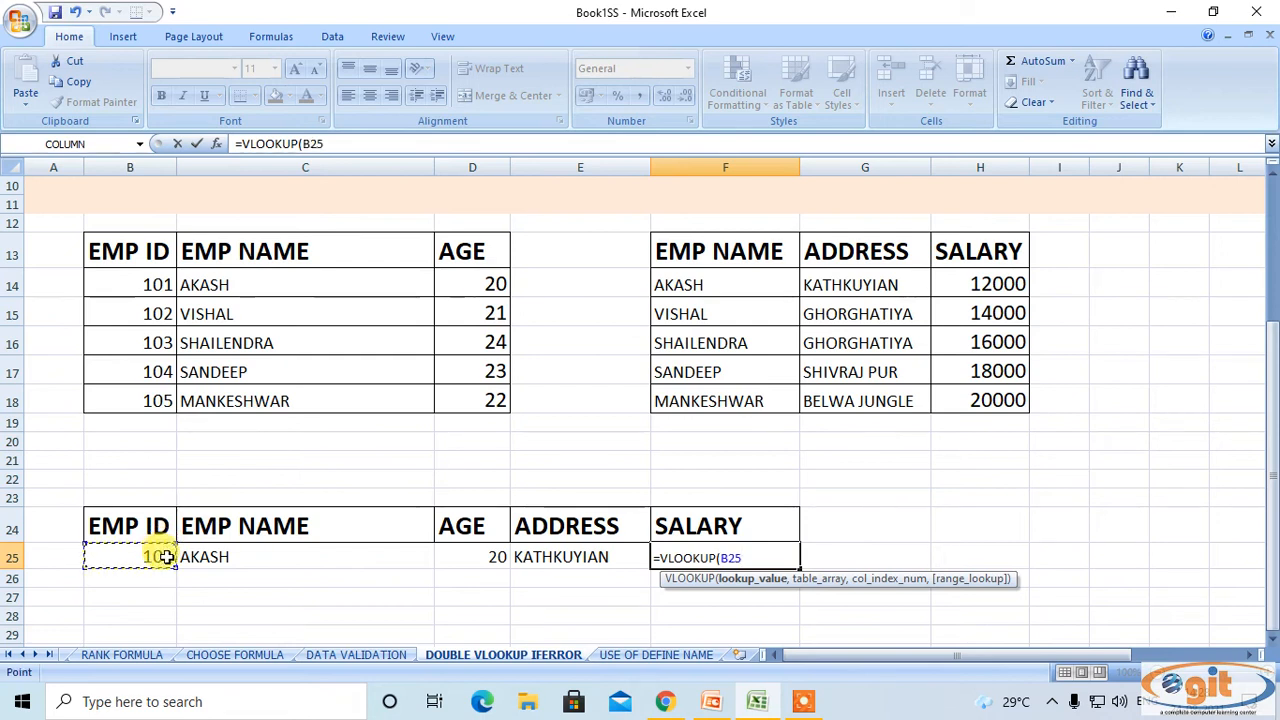
text(,)
drag(111, 251, 488, 399)
text(,)
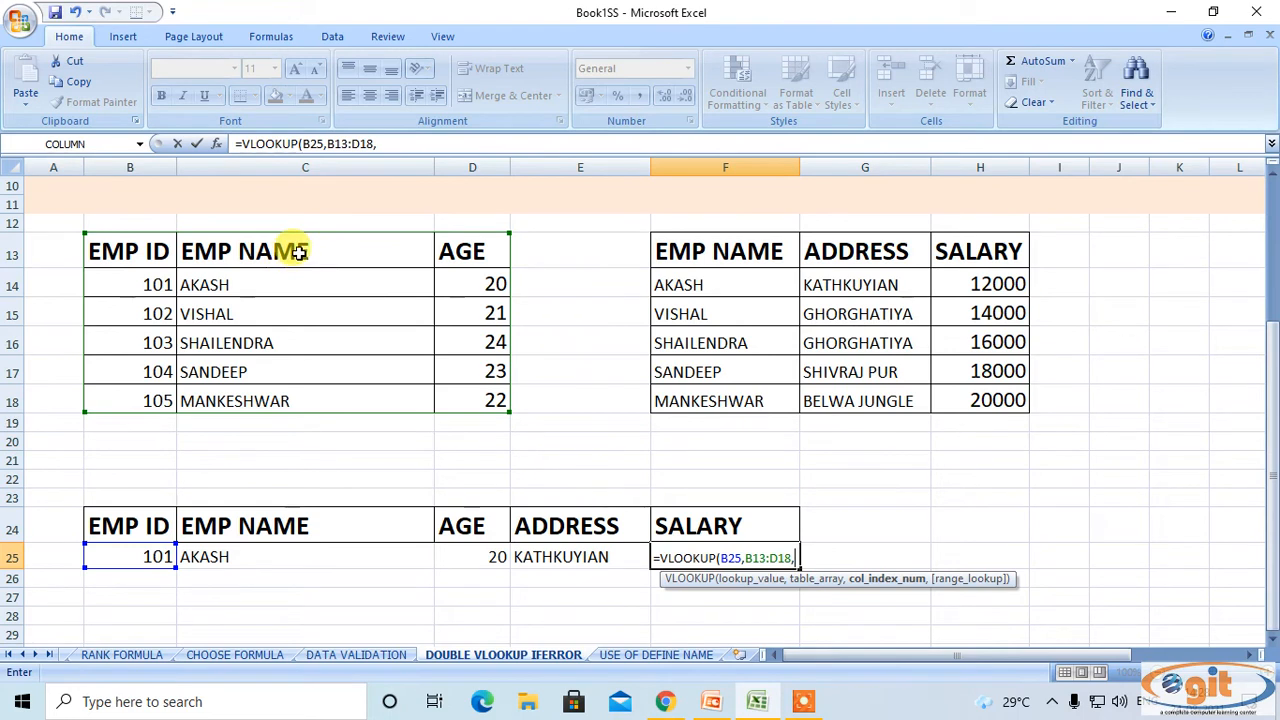
text(2,0)
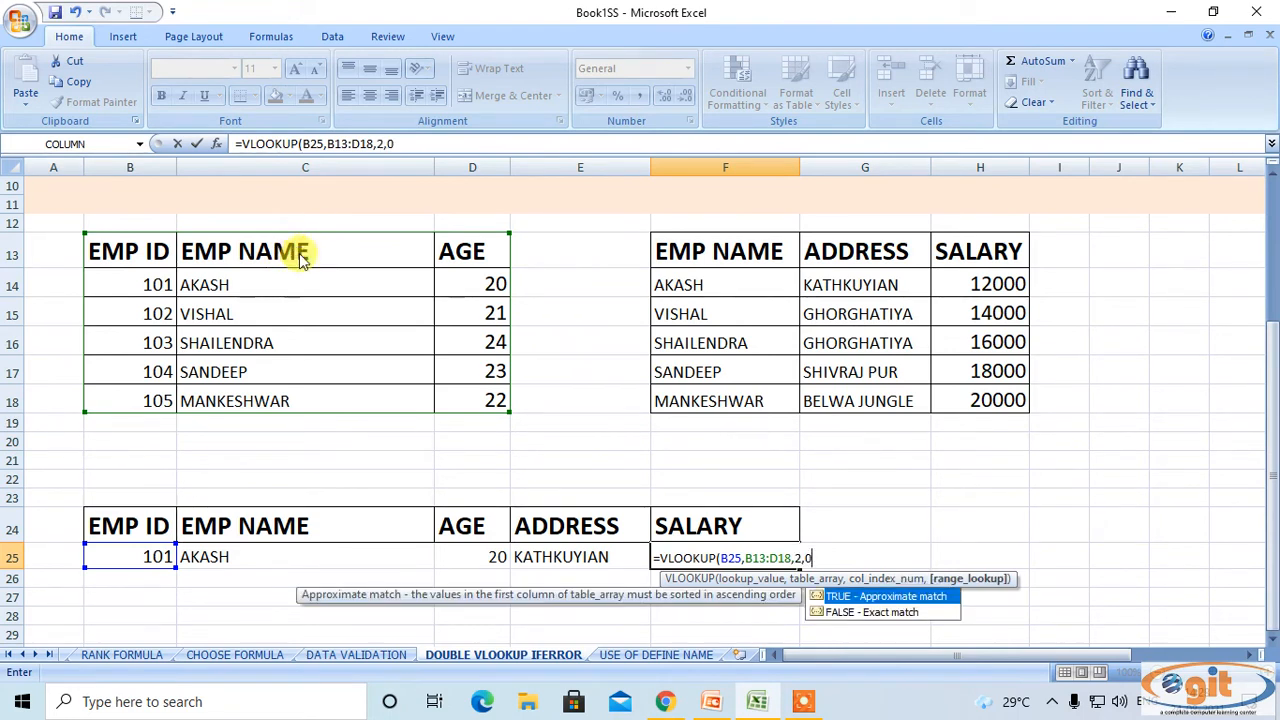
key(Return)
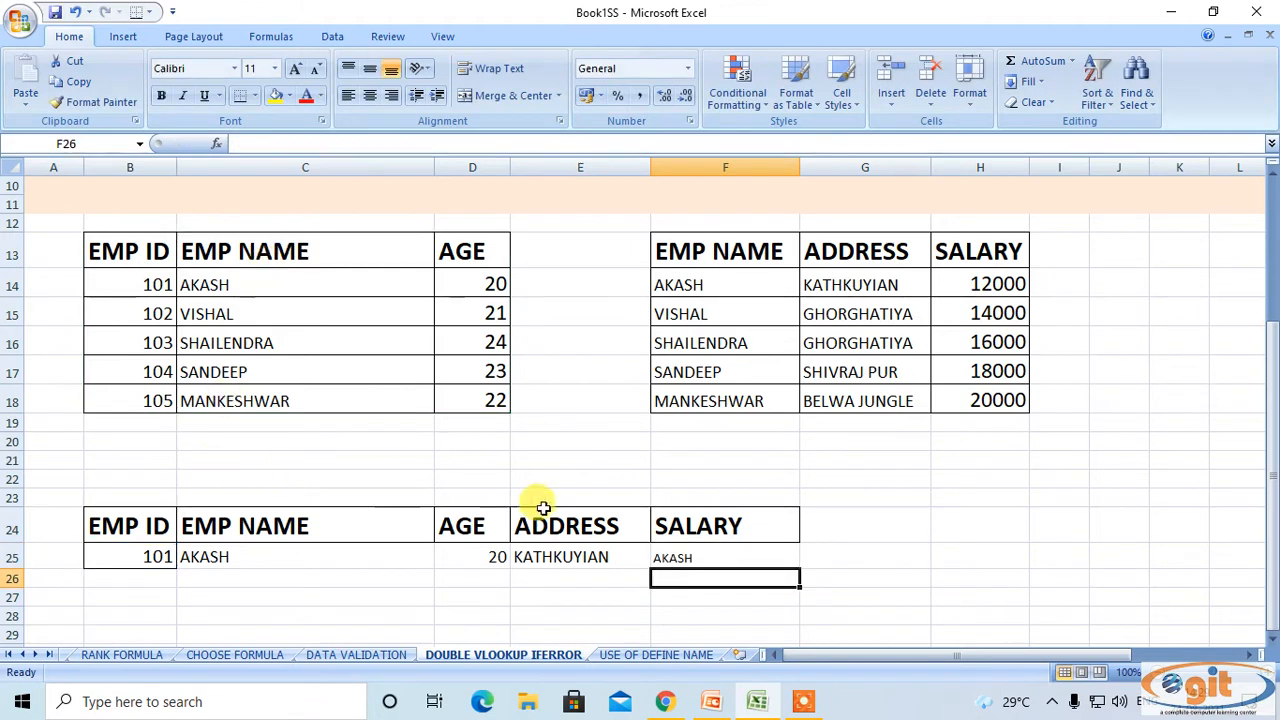
Increase the font size of cell F25 to 14.
click(672, 558)
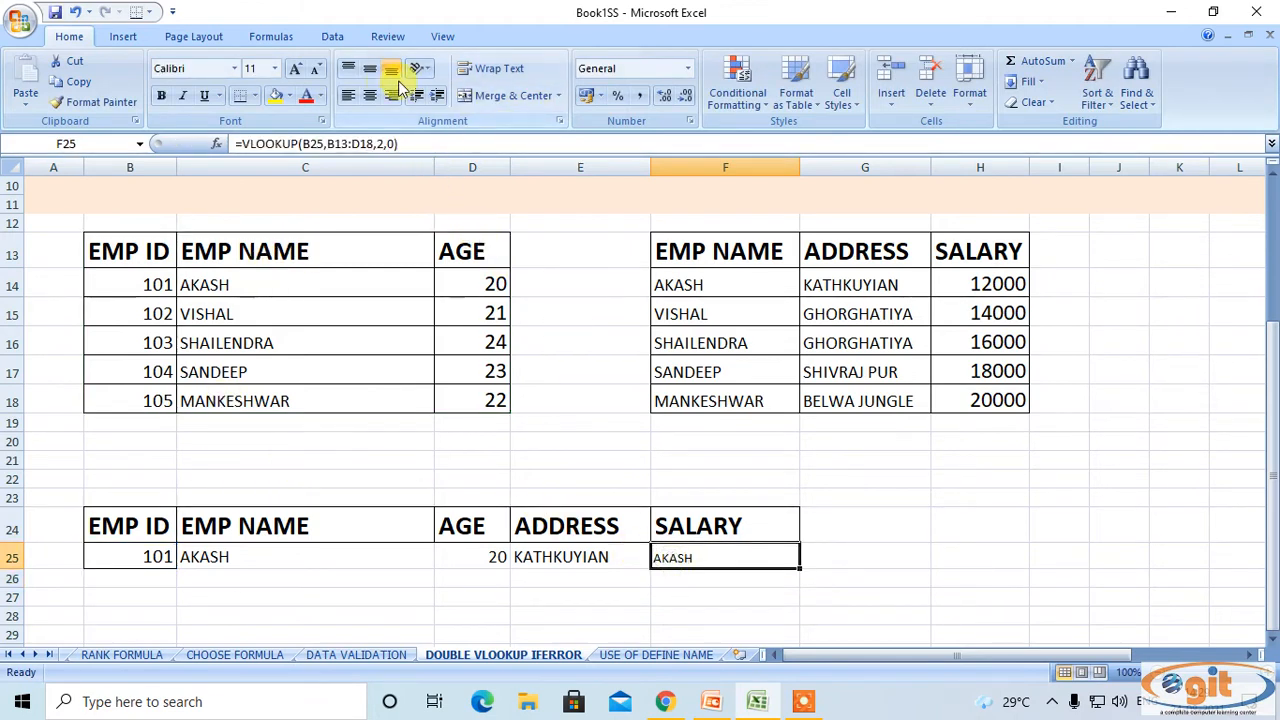
click(295, 68)
click(295, 68)
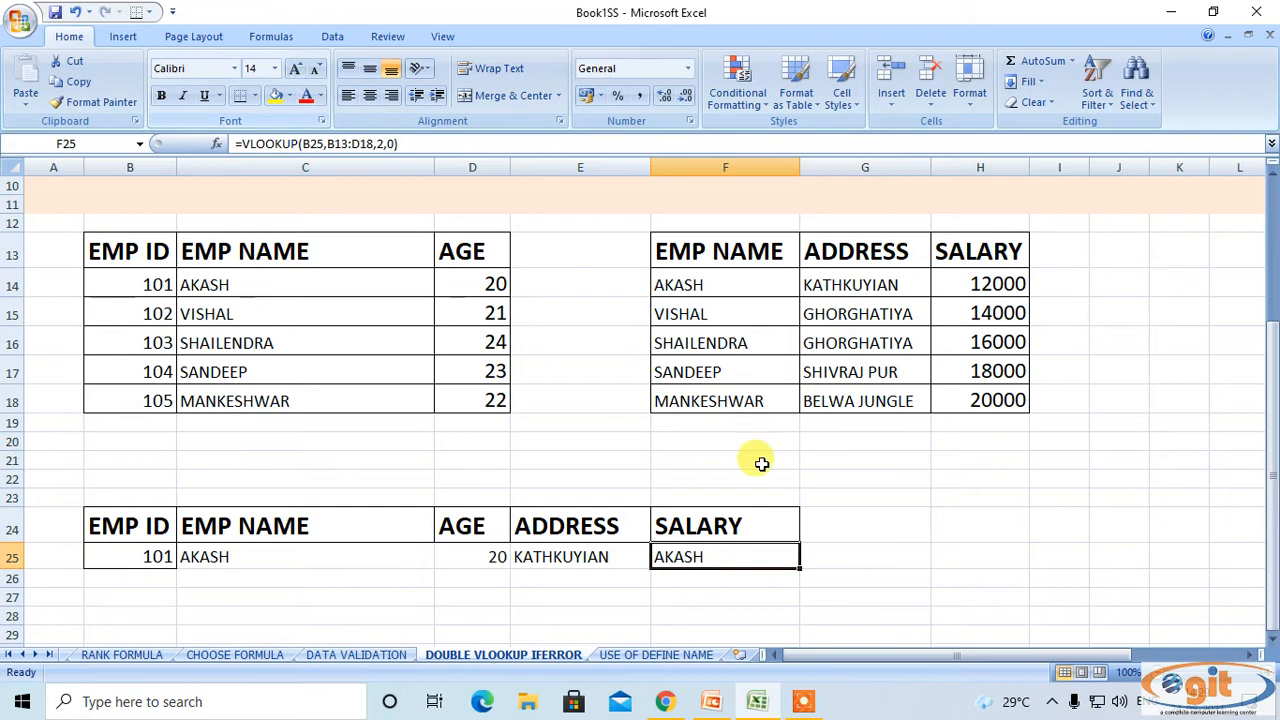
Wrap cell F25's name lookup in a second VLOOKUP so that it serves as the lookup value.
double_click(721, 553)
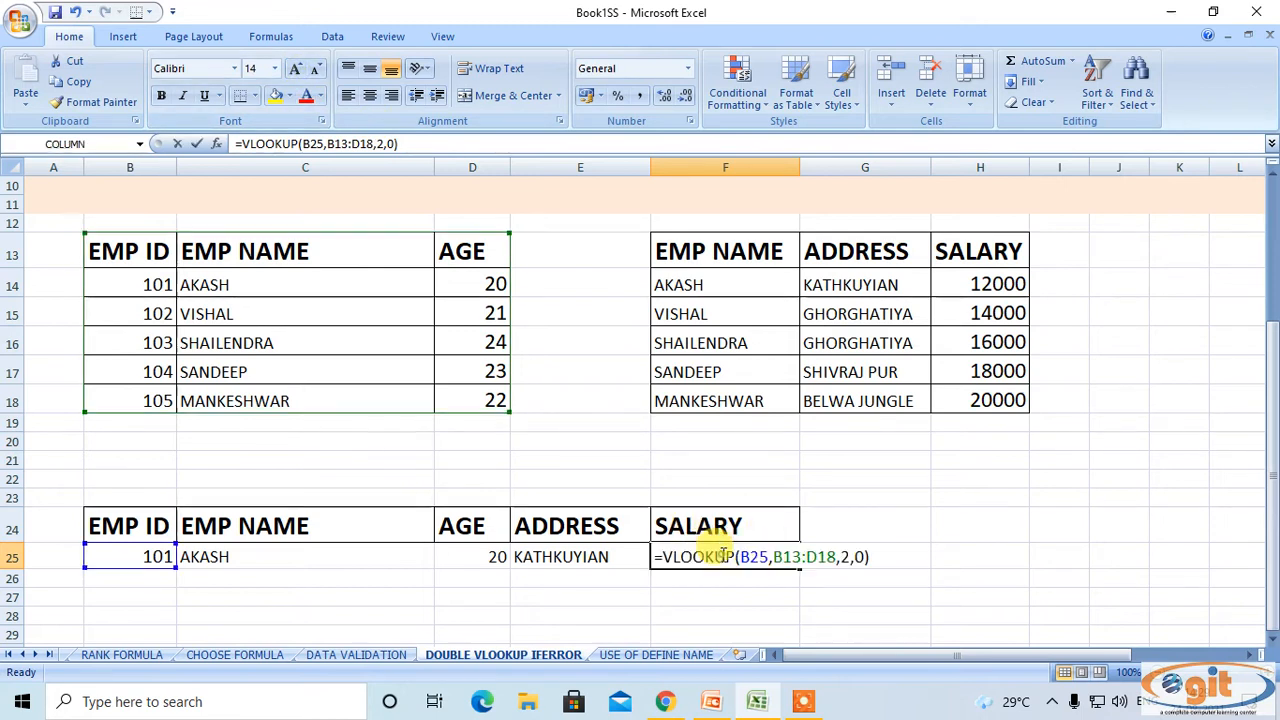
click(662, 557)
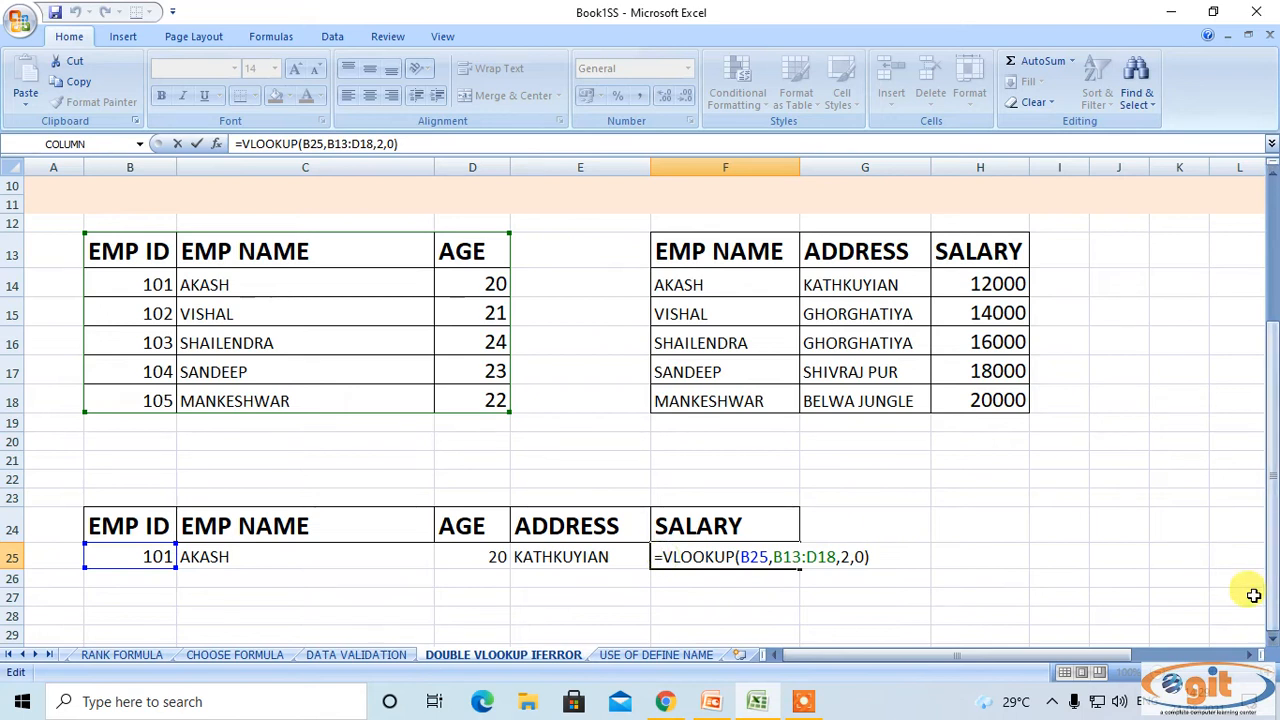
text(VLO)
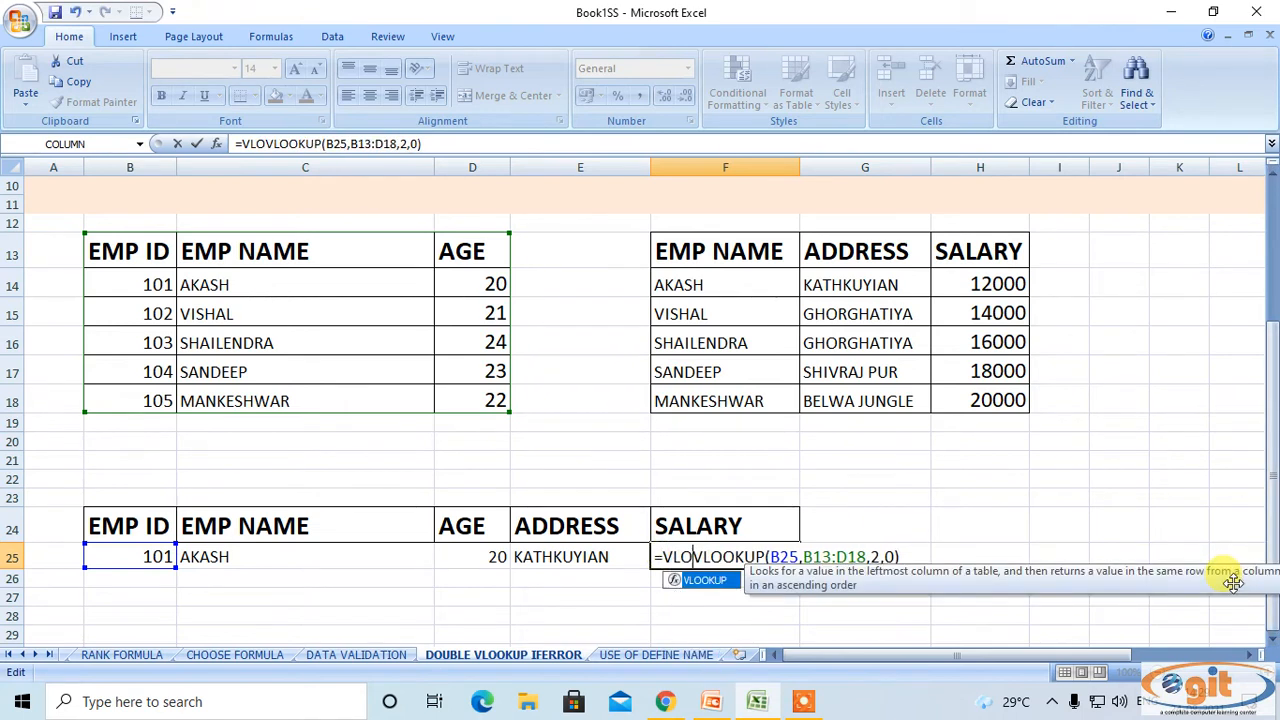
key(Tab)
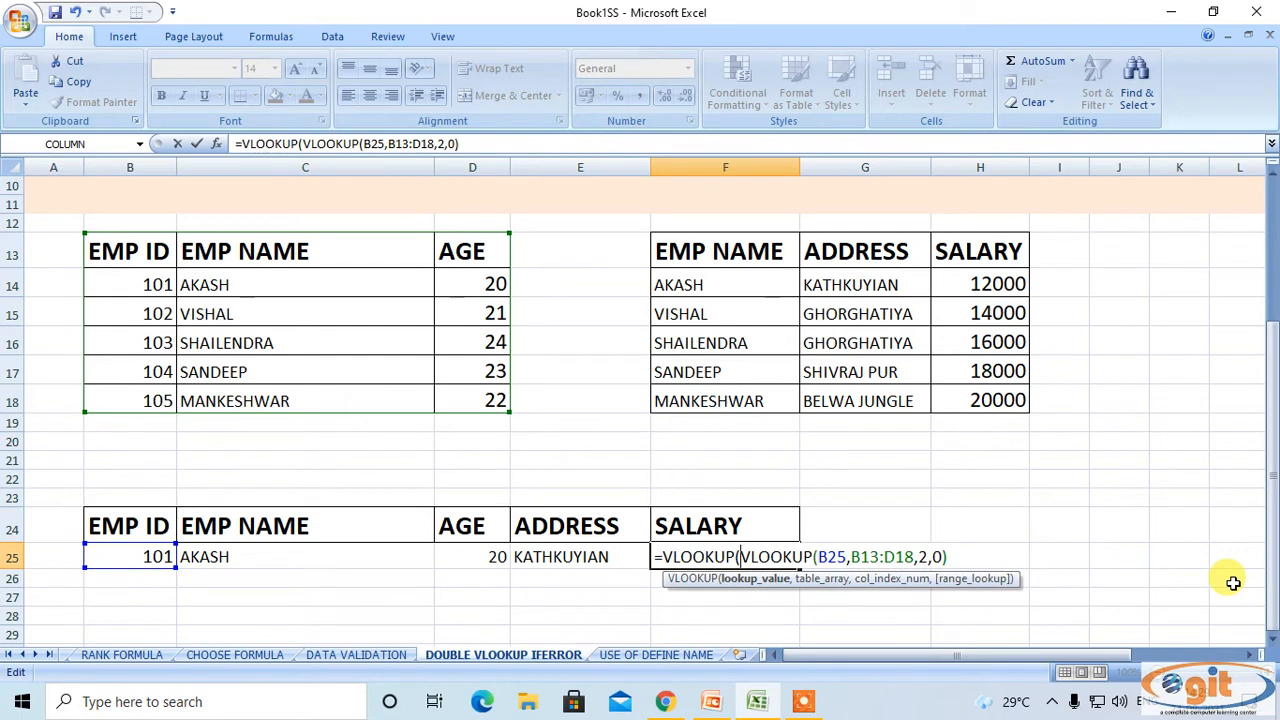
key(Right)
key(Right)
key(Right)
key(Right)
key(Right)
key(Right)
key(Right)
key(Right)
key(Right)
key(Right)
key(Right)
key(Right)
key(Right)
key(Right)
key(Right)
key(Right)
key(Right)
key(Right)
key(Right)
key(Right)
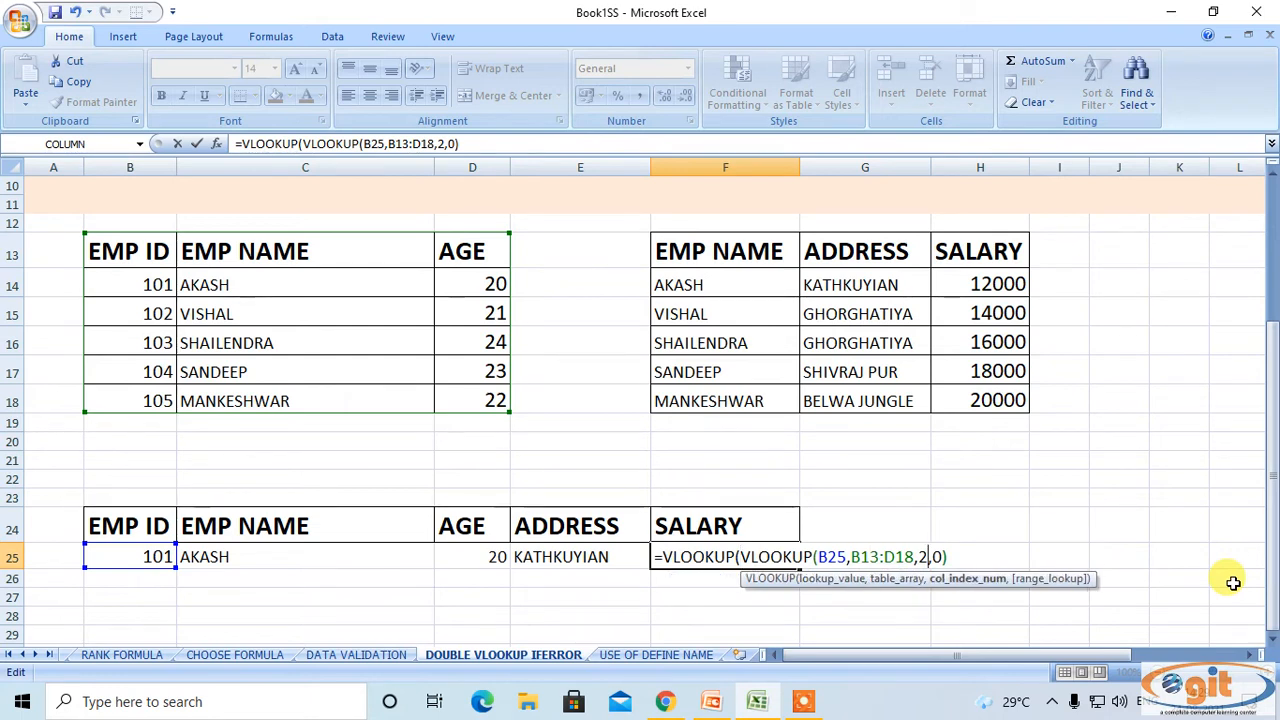
key(Right)
text(,)
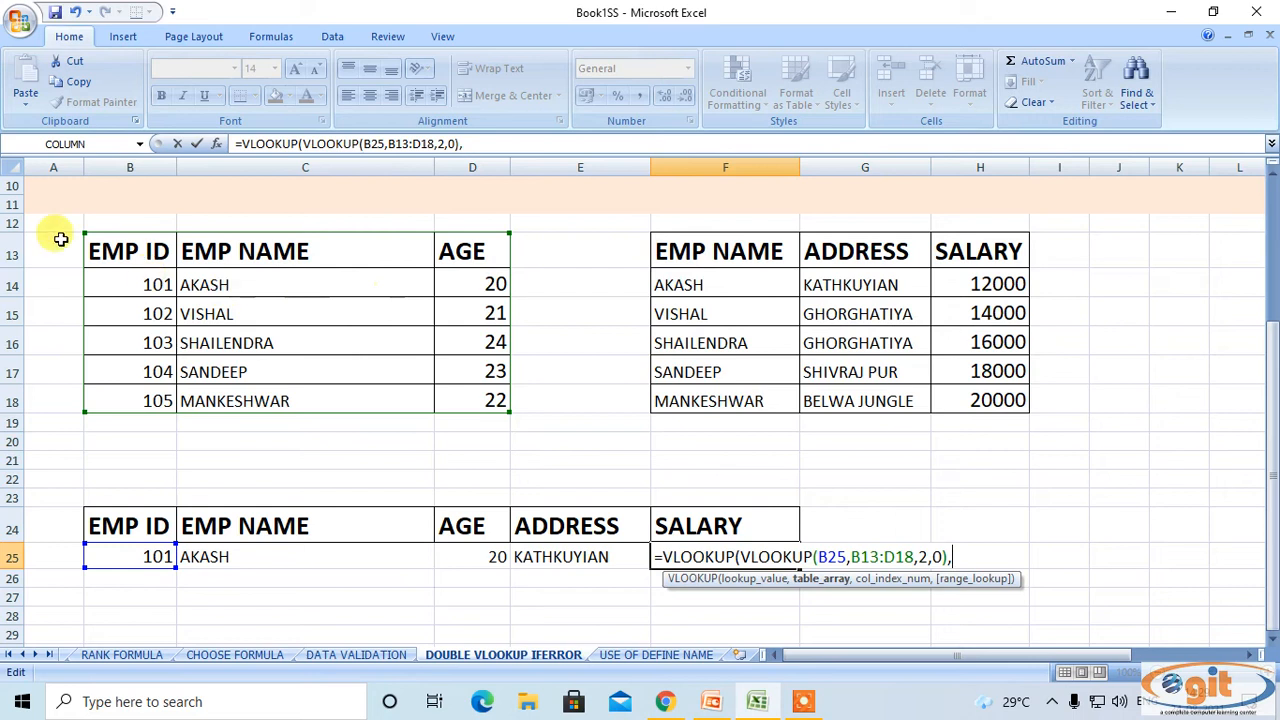
Finish F25's outer VLOOKUP with table array F13:H18, column index 3 and range lookup 0 to return the salary.
drag(690, 251, 995, 397)
text(,3)
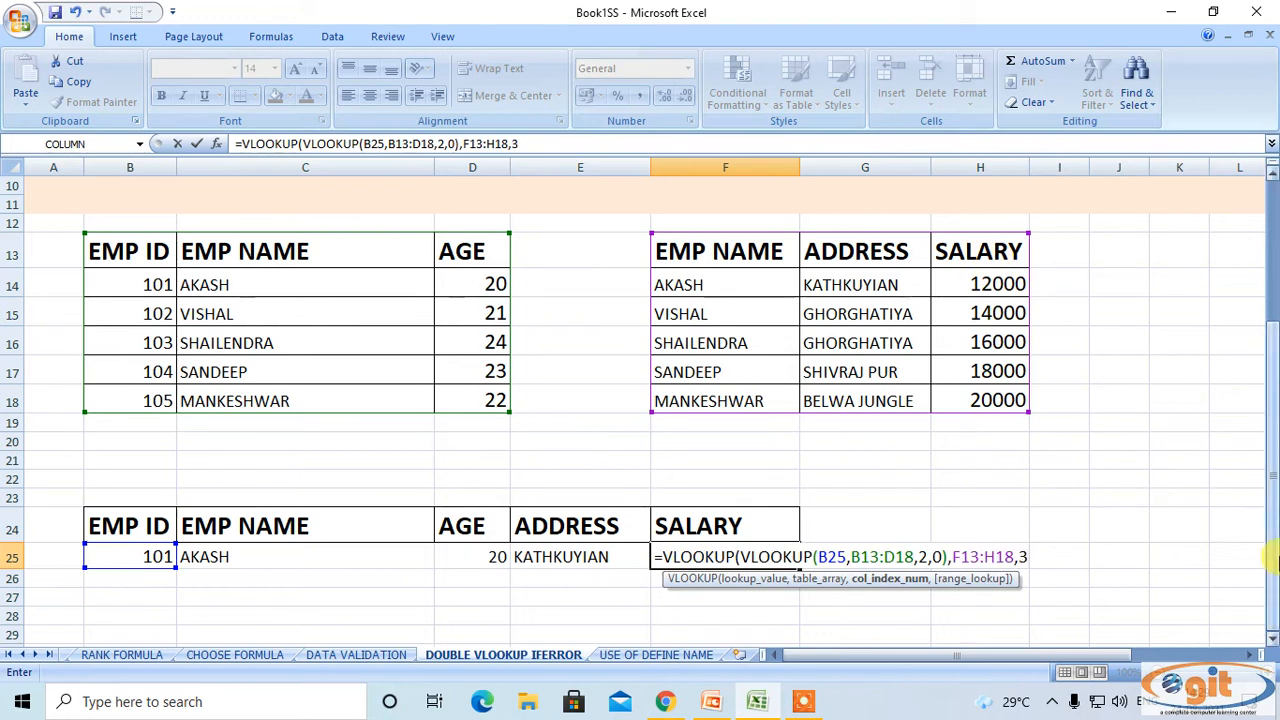
text(,0)
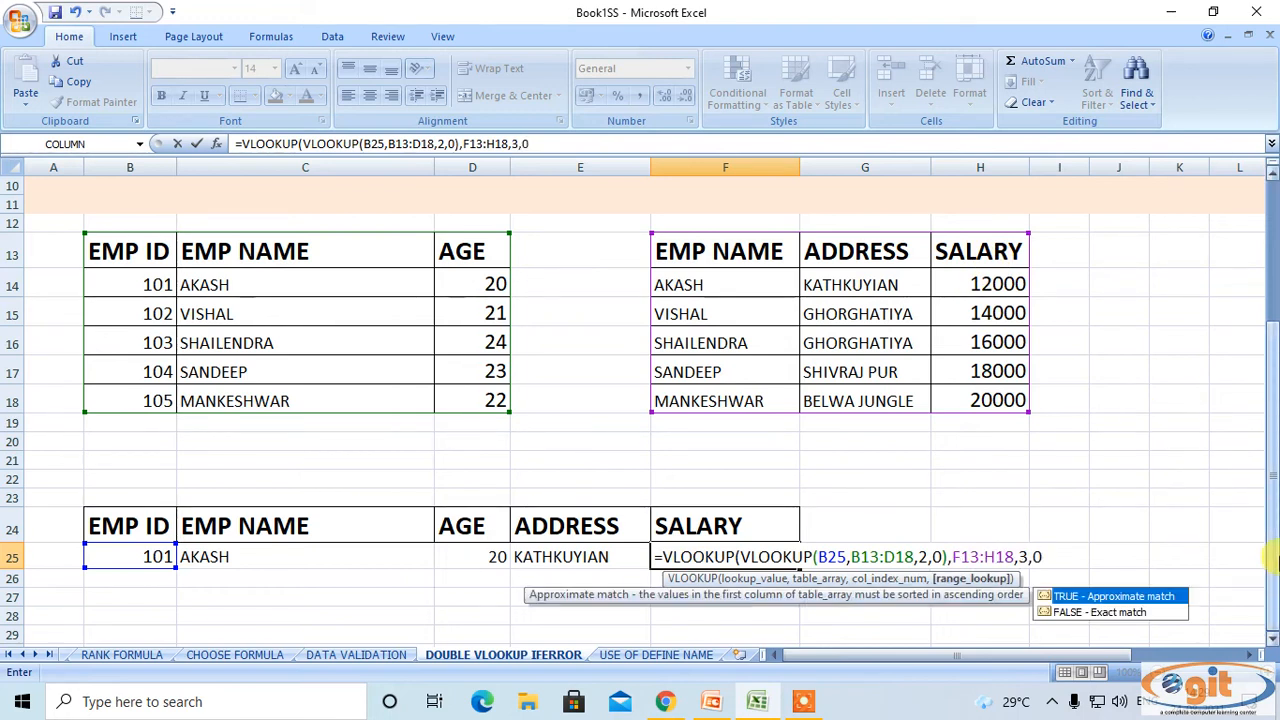
text())
key(Return)
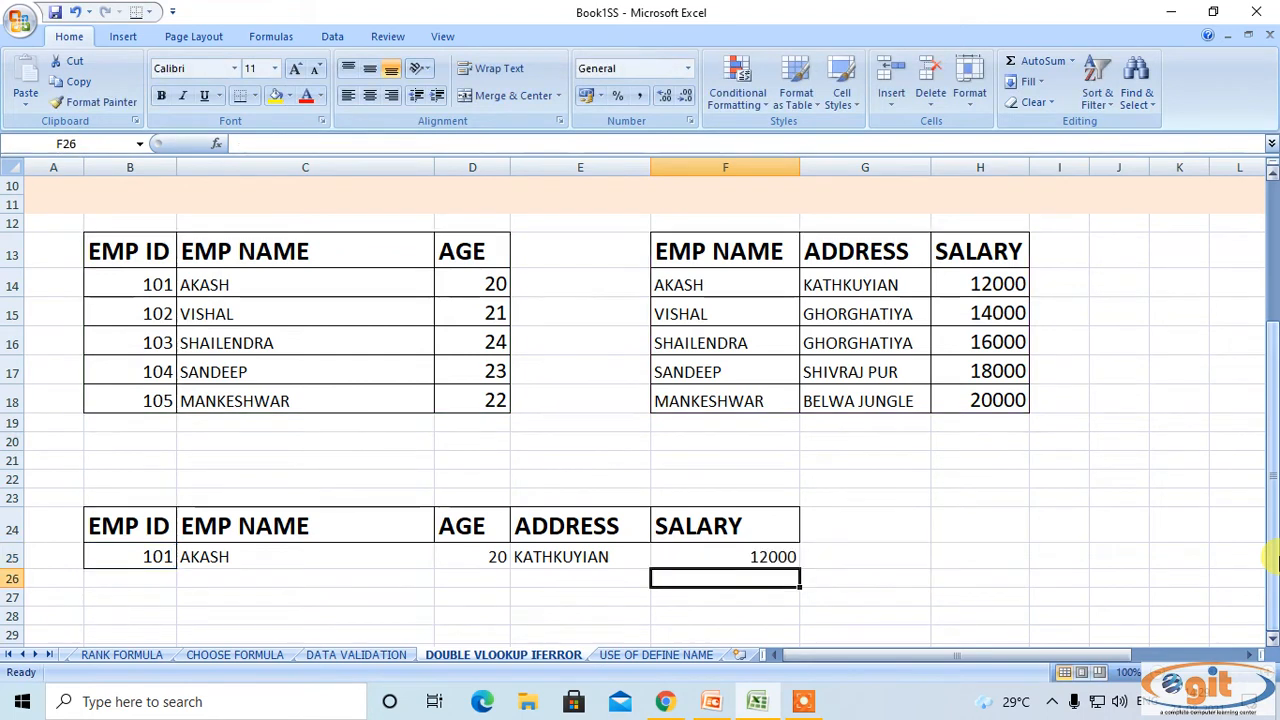
Review the employee ID and the name, age, address and salary lookup formulas across row 25.
click(145, 556)
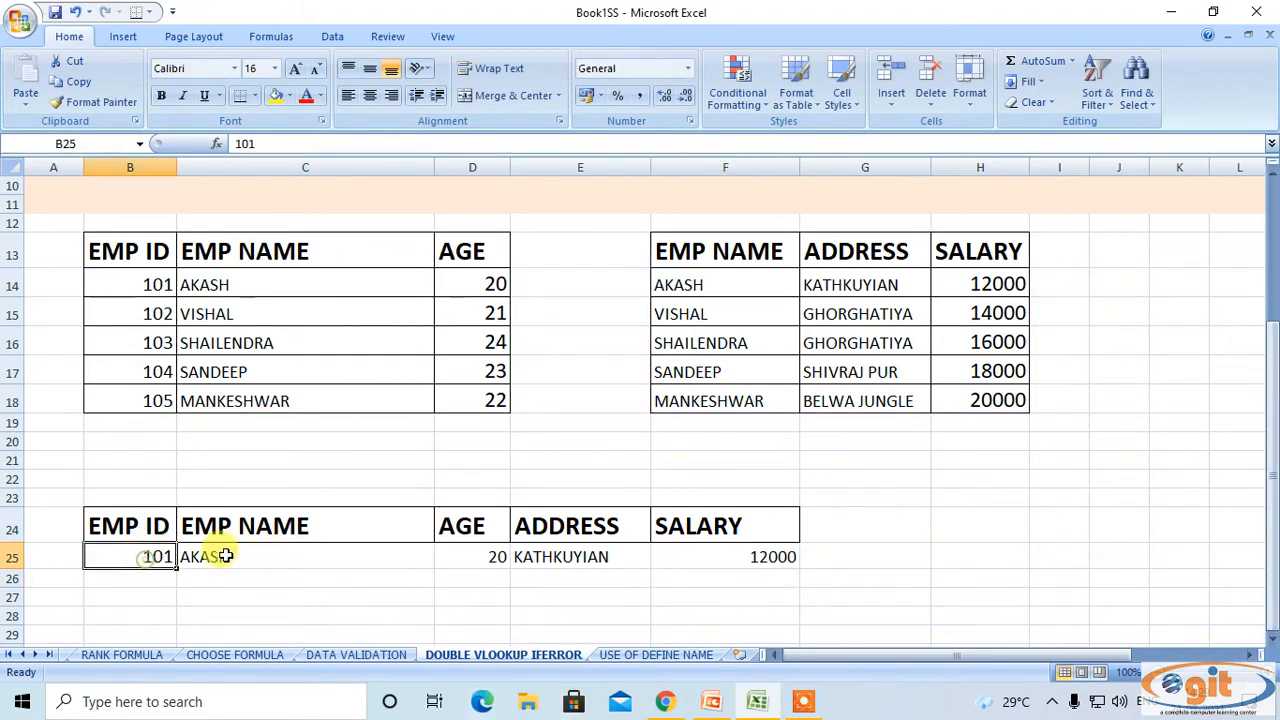
click(244, 557)
click(476, 553)
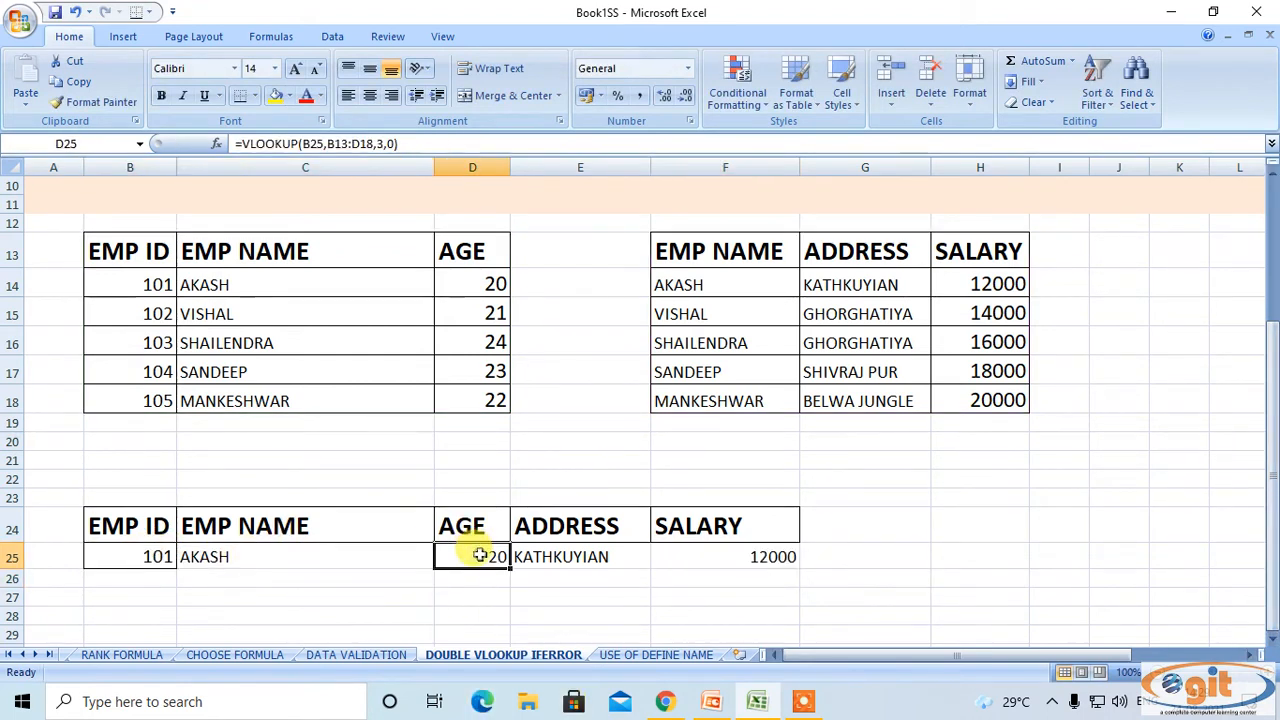
click(606, 561)
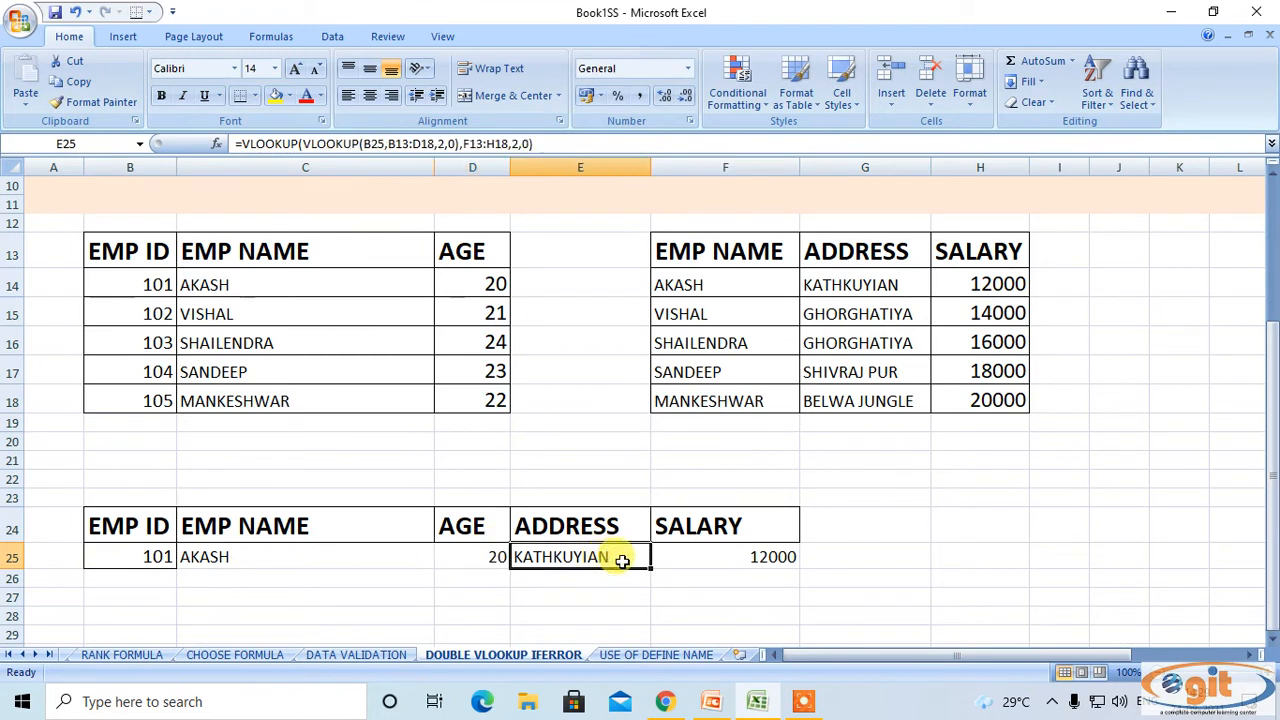
click(717, 557)
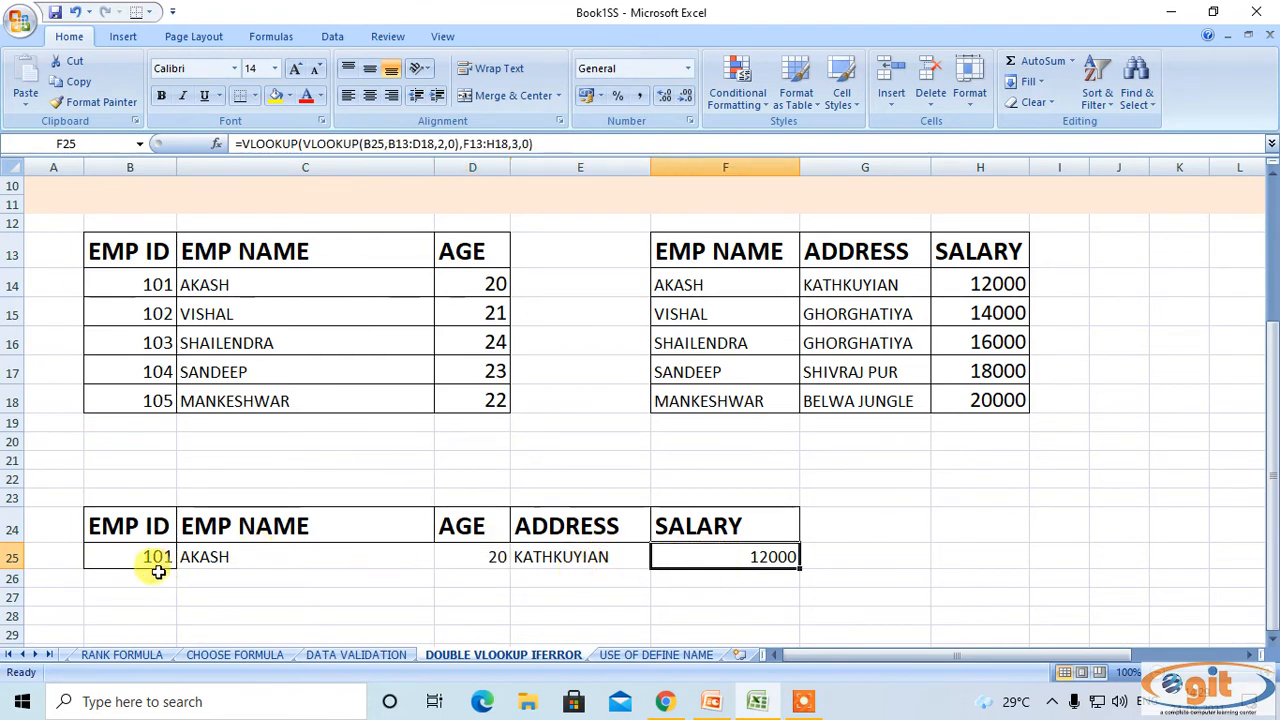
Set the employee ID in cell B25 to 105.
click(110, 555)
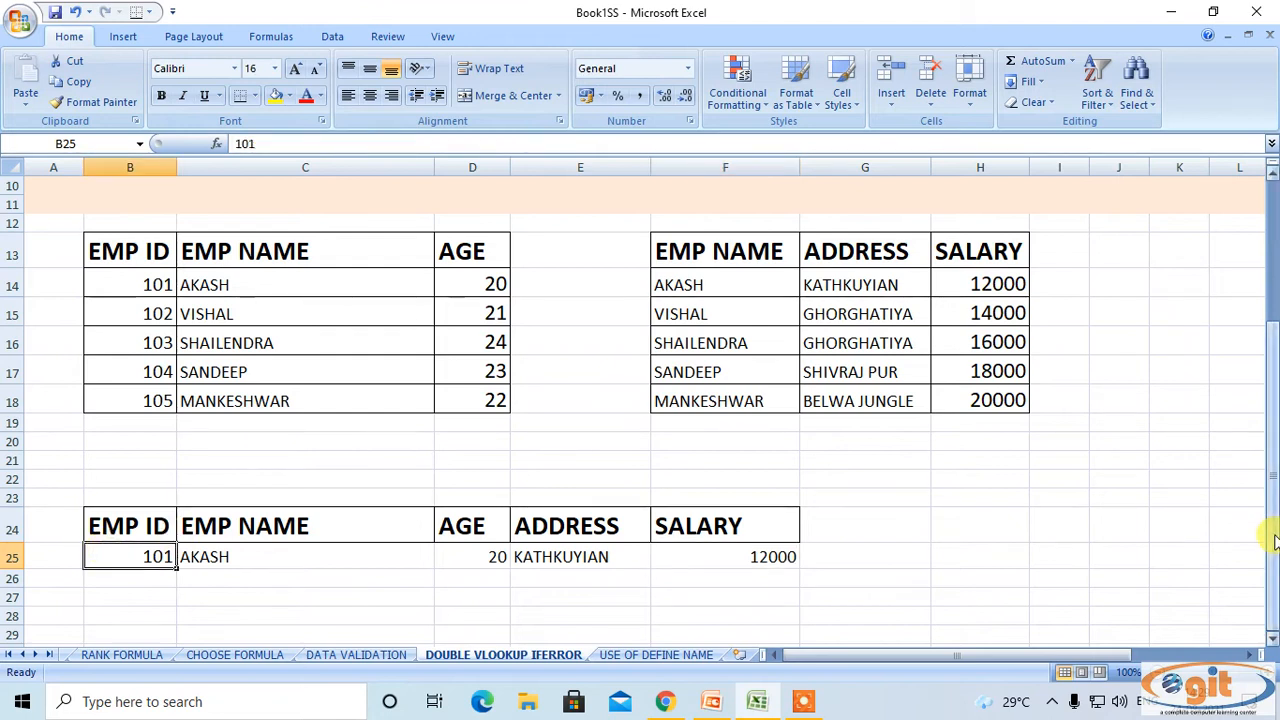
text(1)
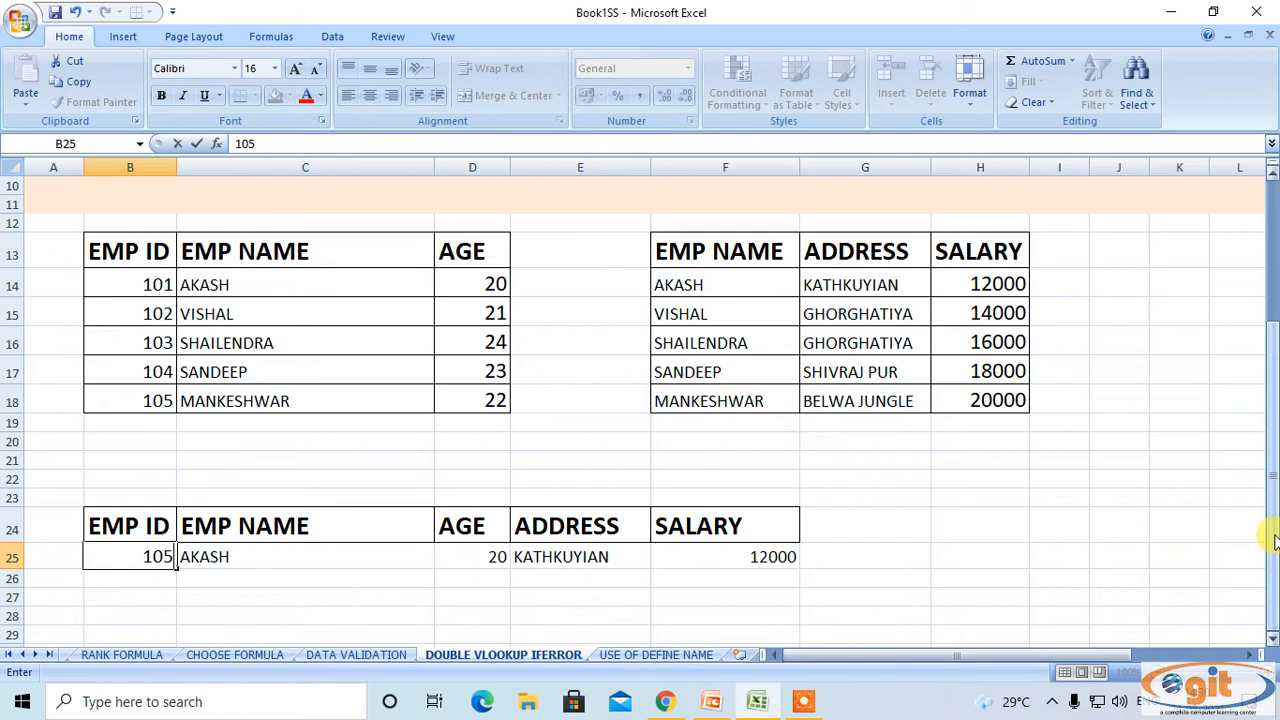
key(Return)
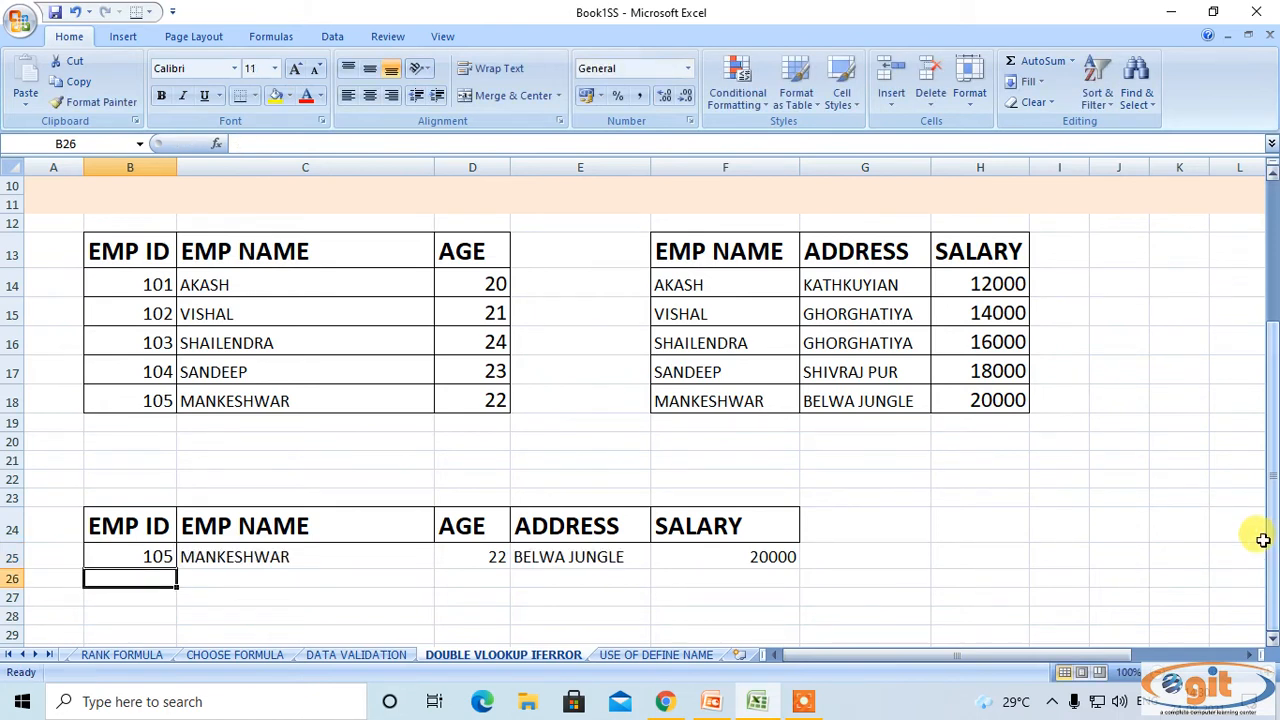
Compare row 25's name, age, address and salary results with the matching entries for ID 105 in the two source tables.
click(200, 551)
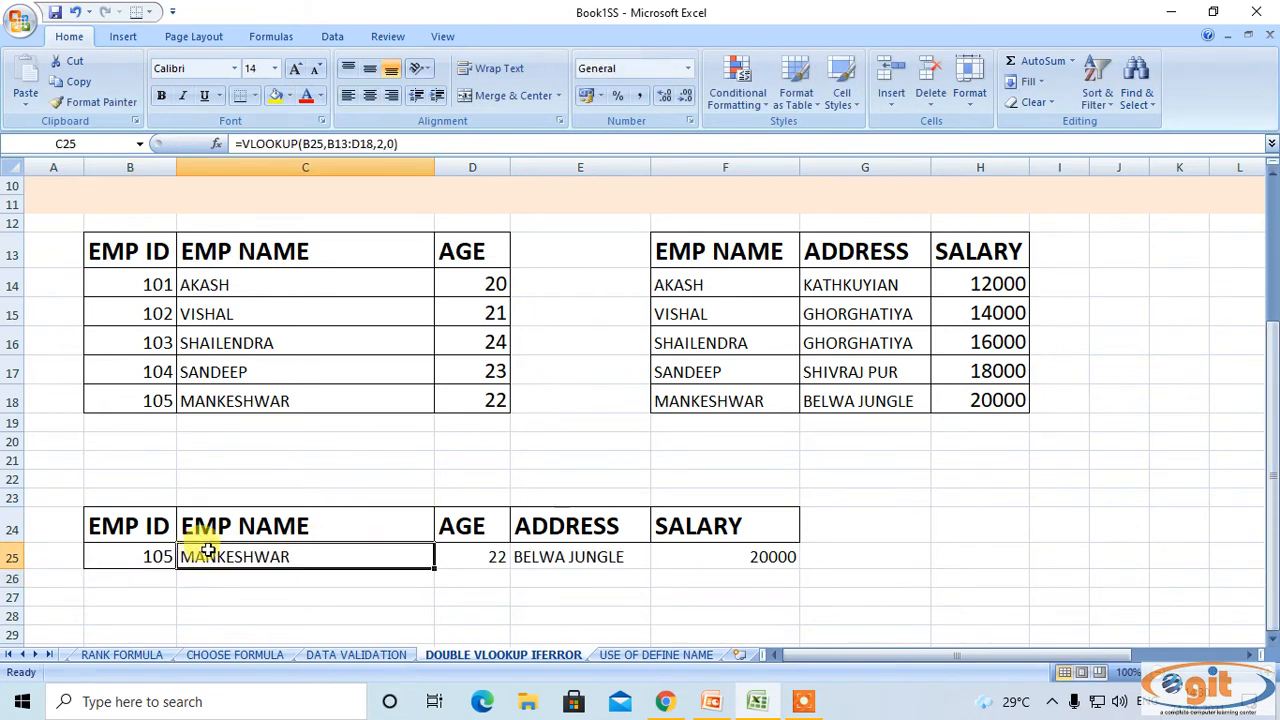
click(275, 401)
click(445, 556)
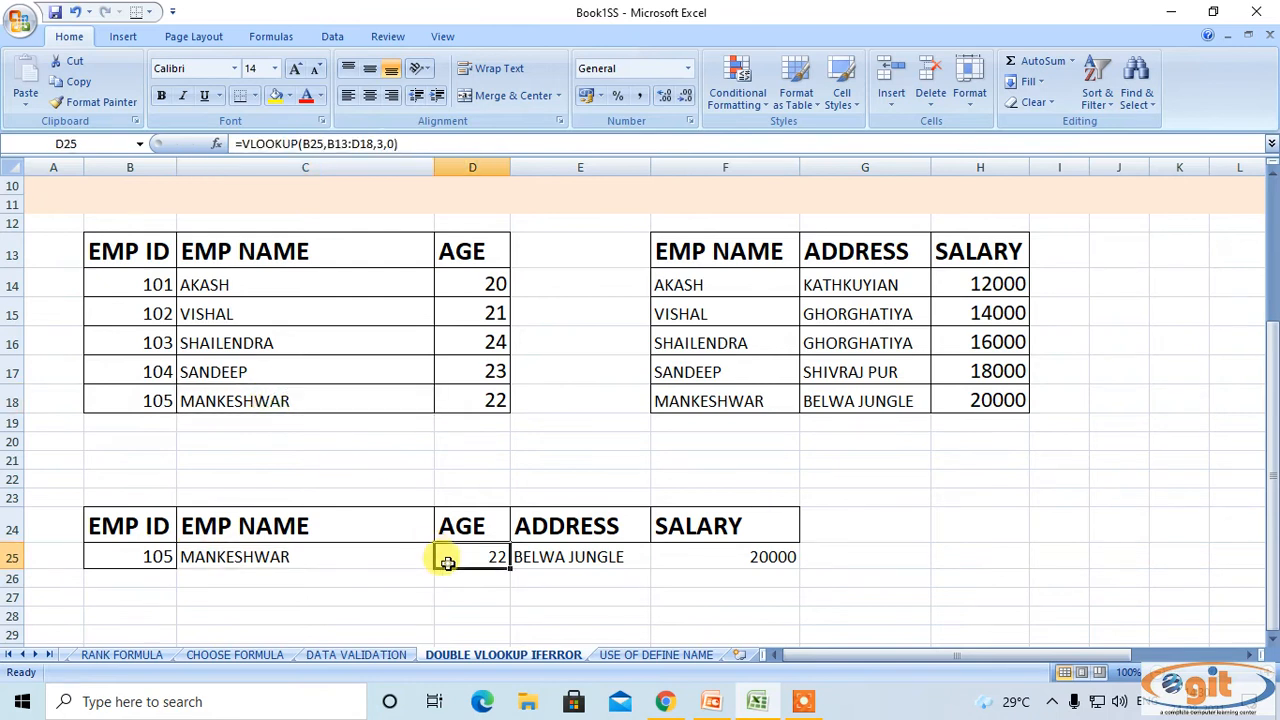
click(485, 401)
click(570, 552)
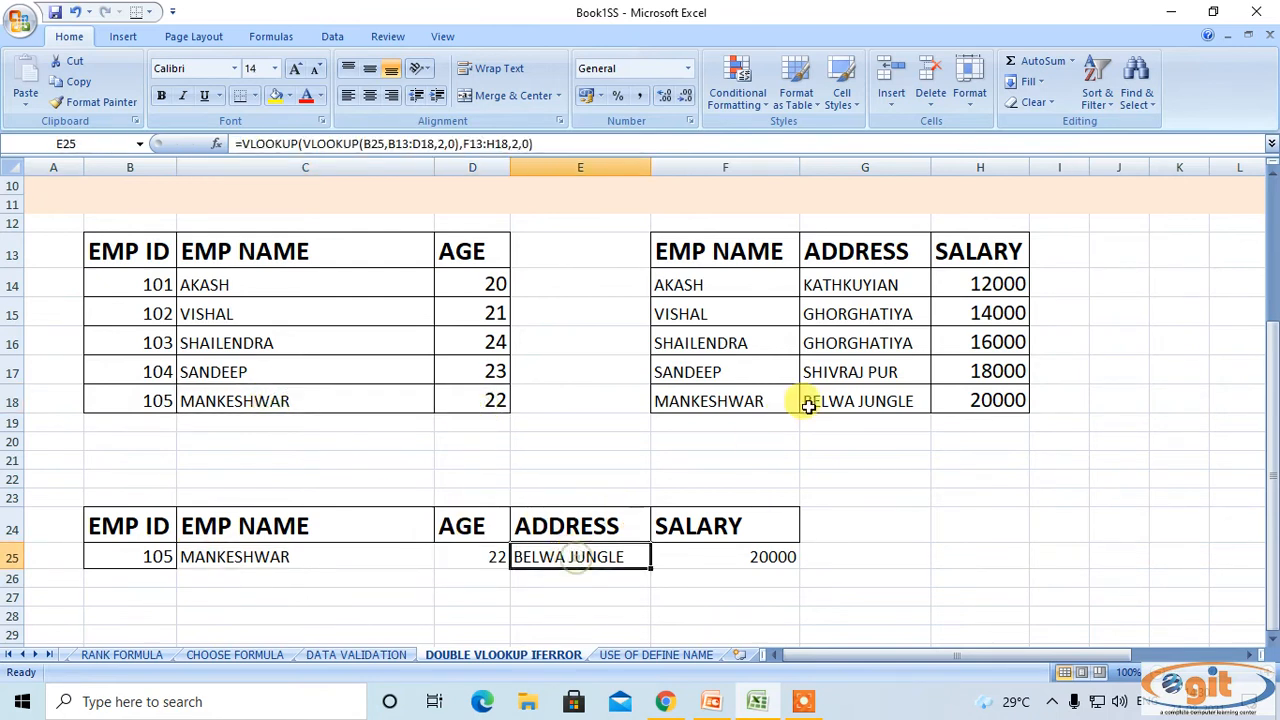
click(815, 402)
click(545, 555)
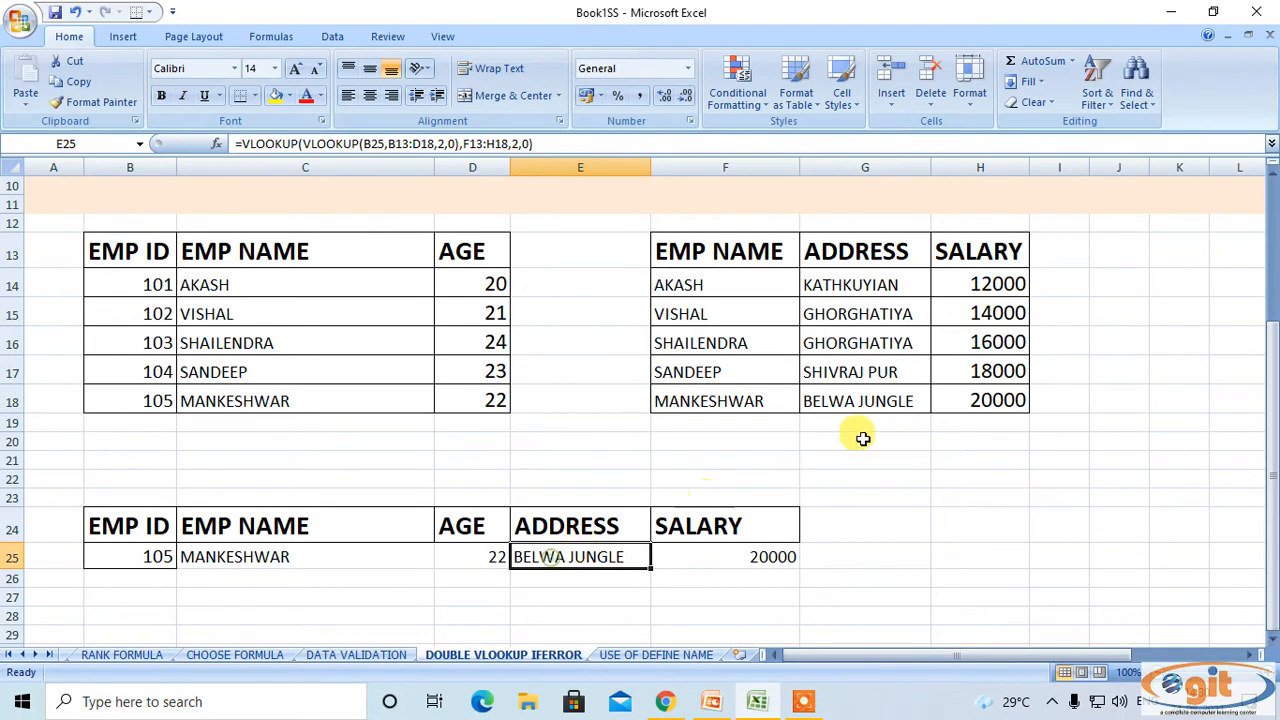
click(980, 398)
click(785, 553)
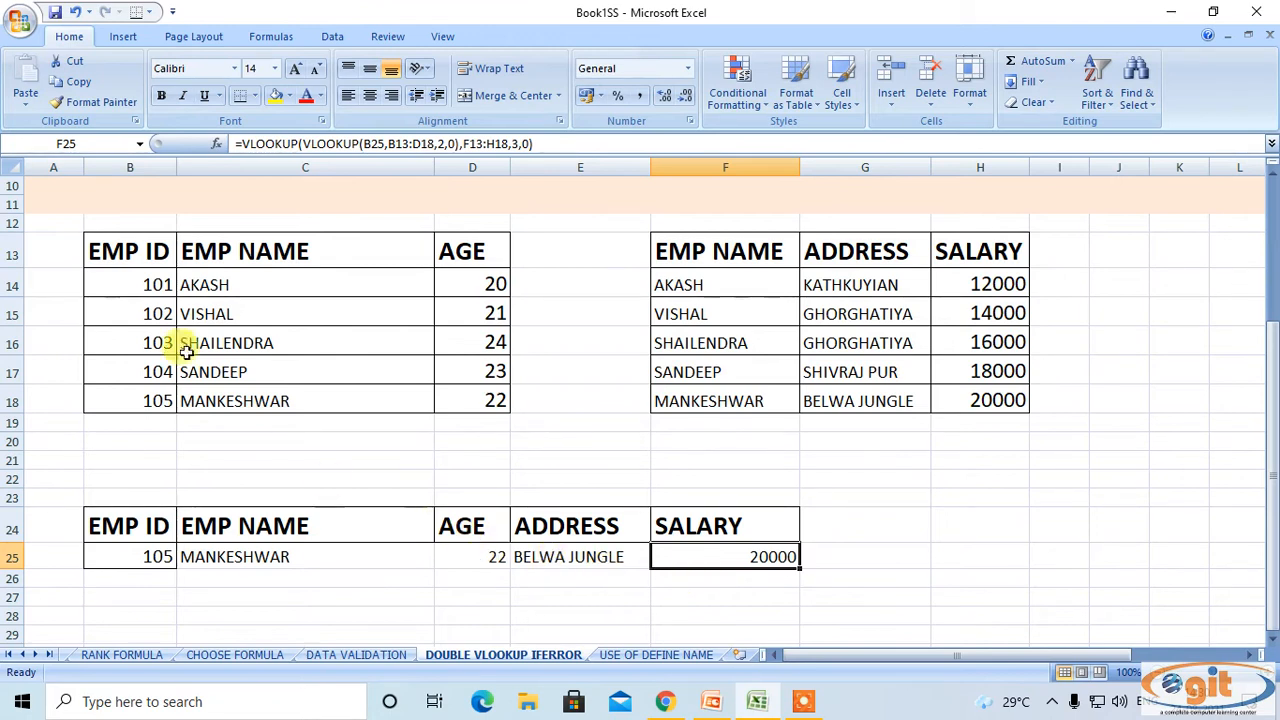
Test row 25's lookups with employee ID 106, which is outside the B14:B18 list, and undo the entry.
drag(170, 286, 172, 396)
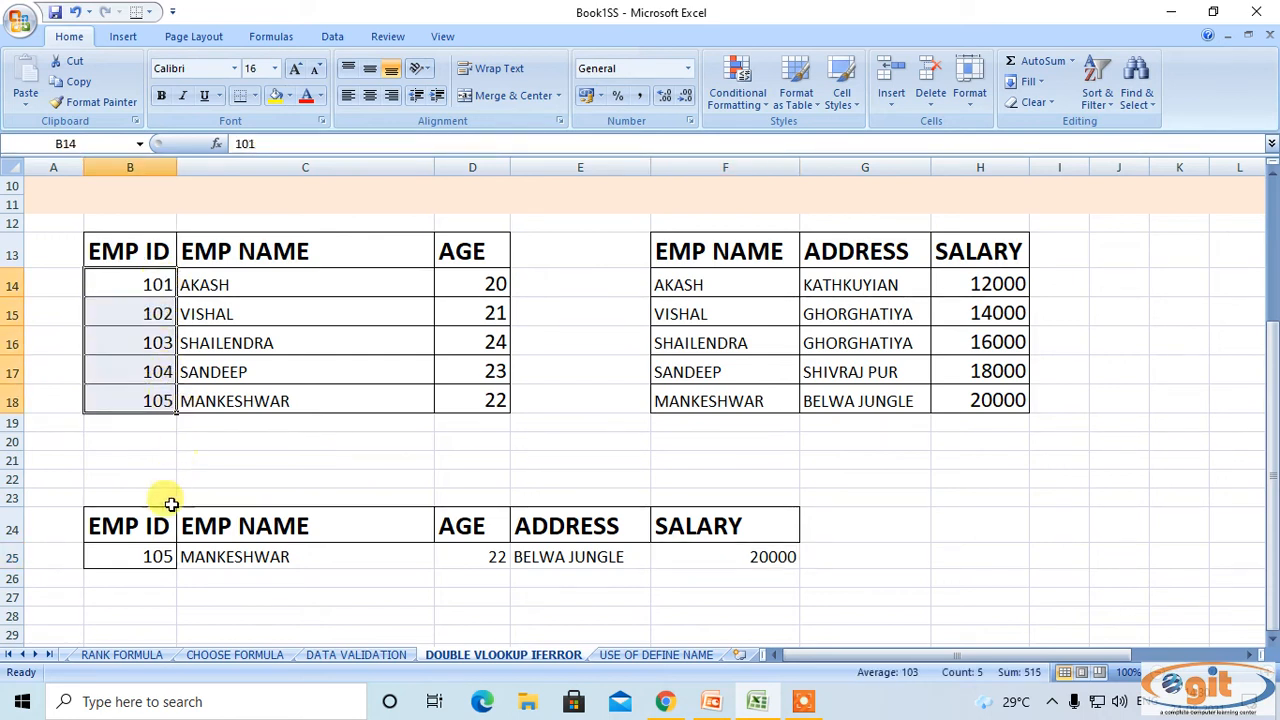
click(155, 553)
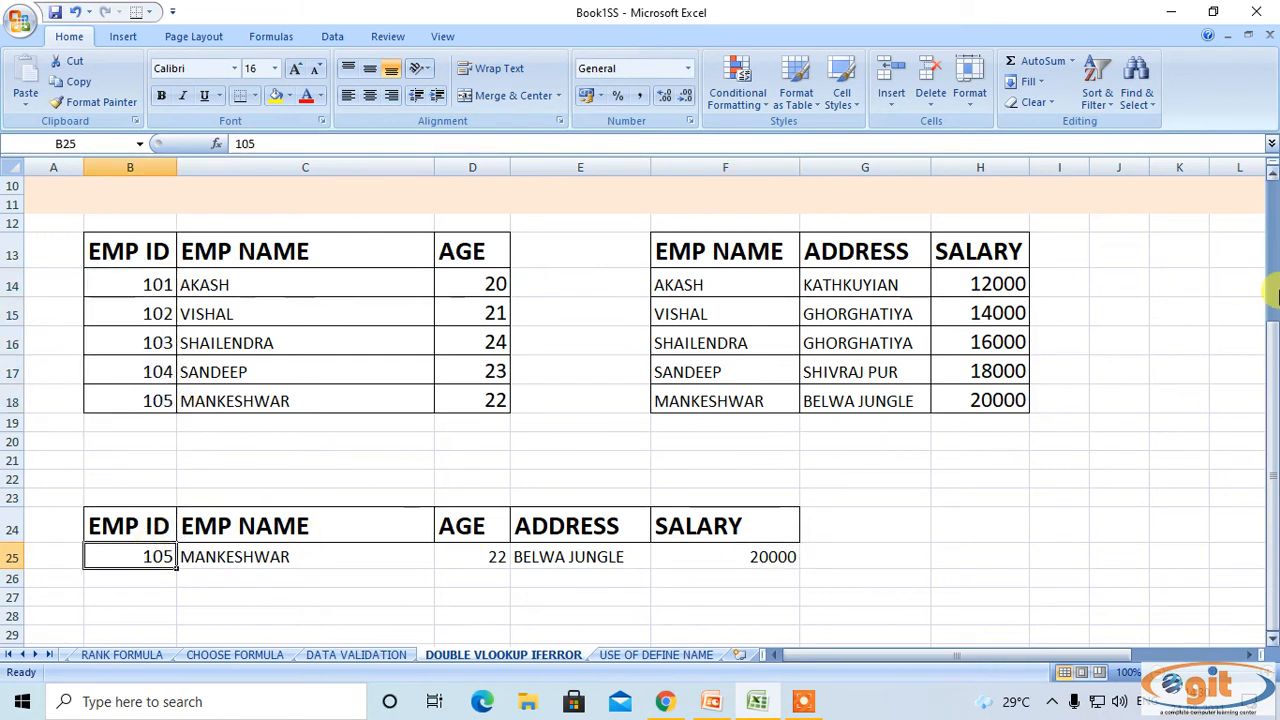
text(106)
key(Return)
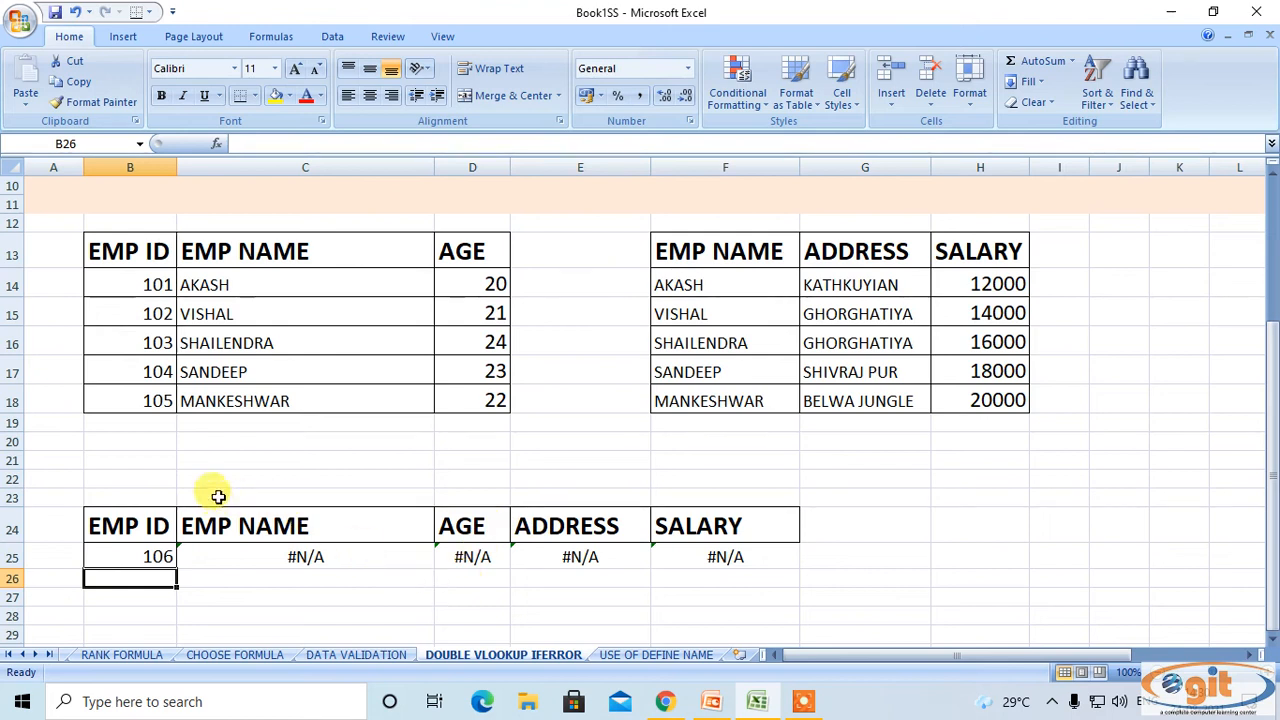
click(268, 557)
click(457, 557)
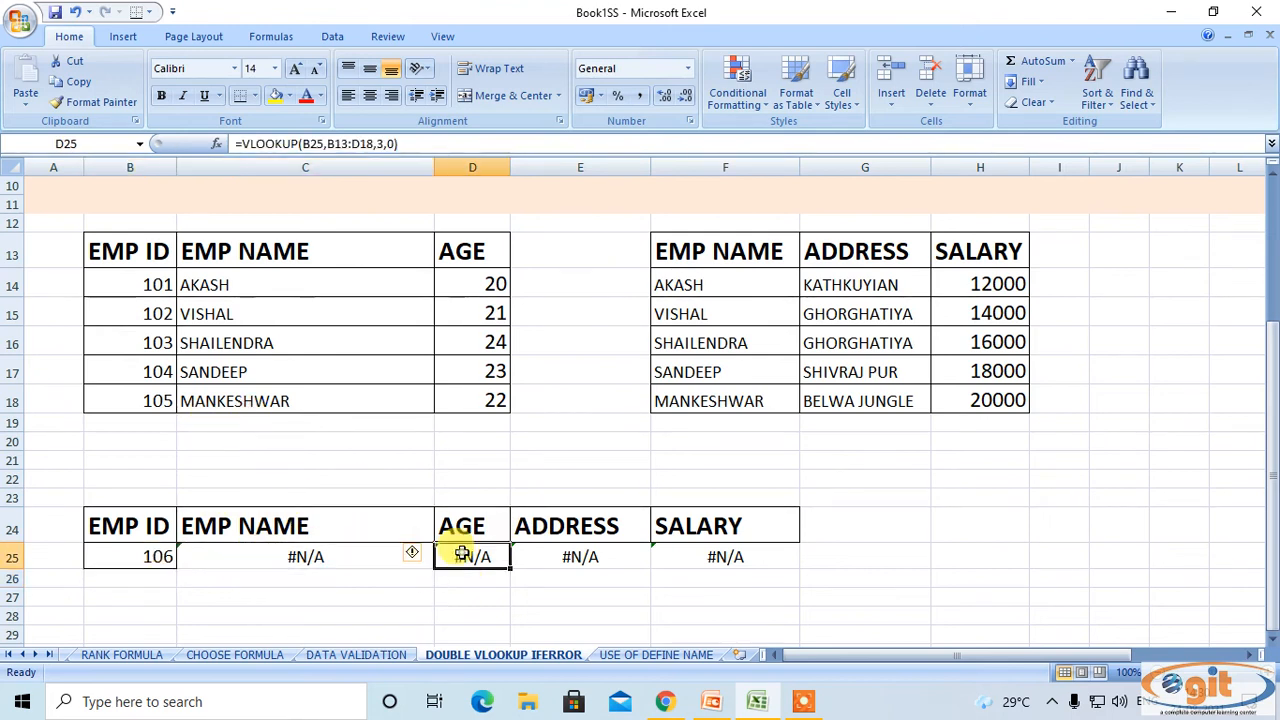
click(593, 548)
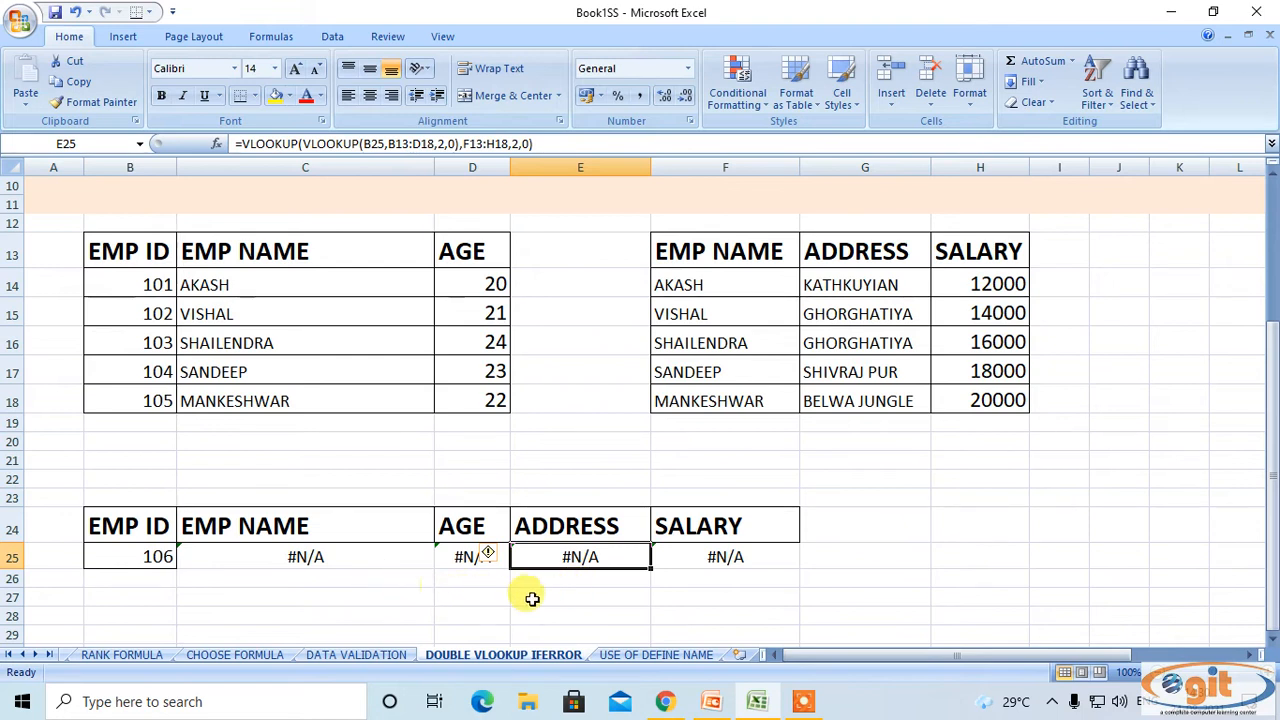
key(ctrl+z)
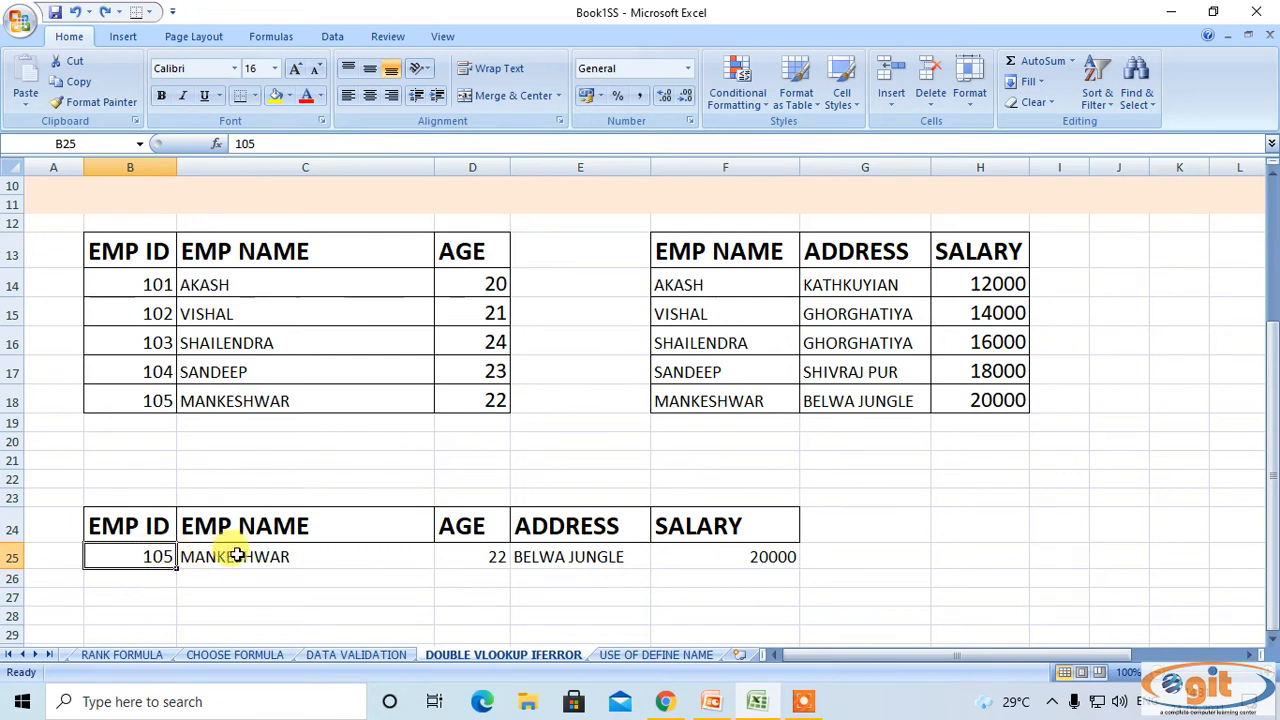
Insert the IFERROR function in front of the name VLOOKUP in cell C25.
double_click(200, 557)
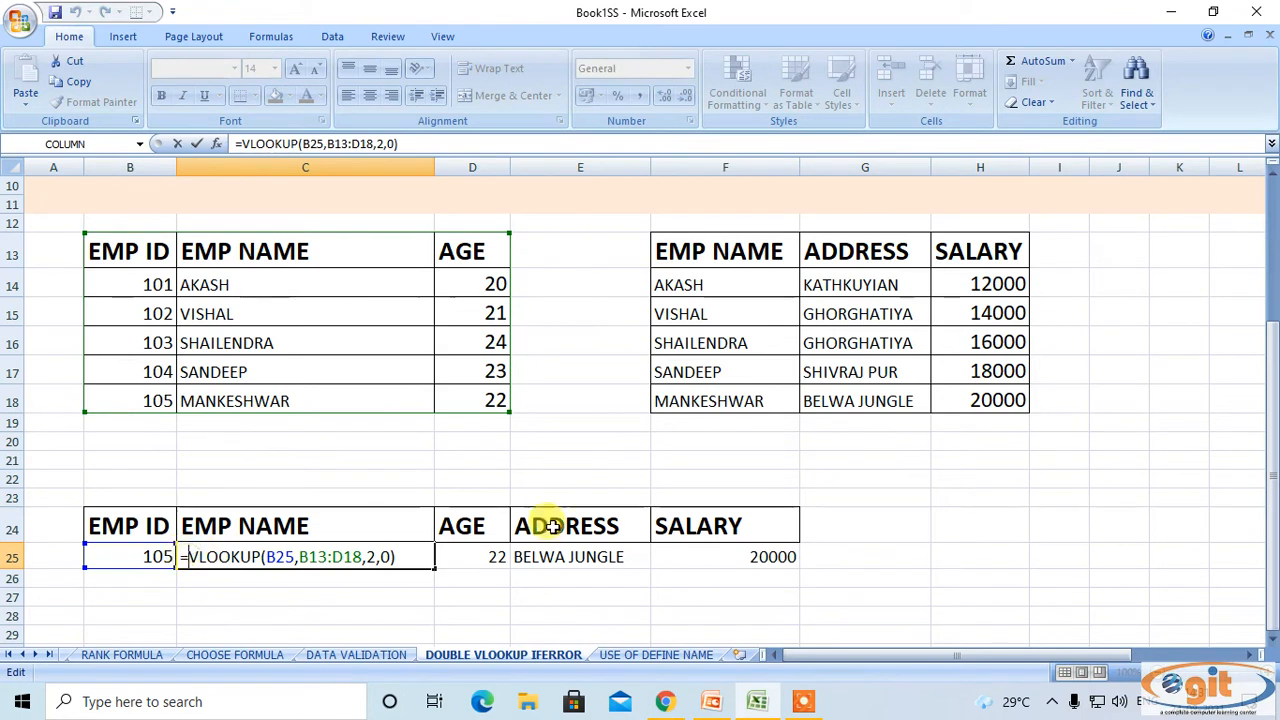
text(IFER)
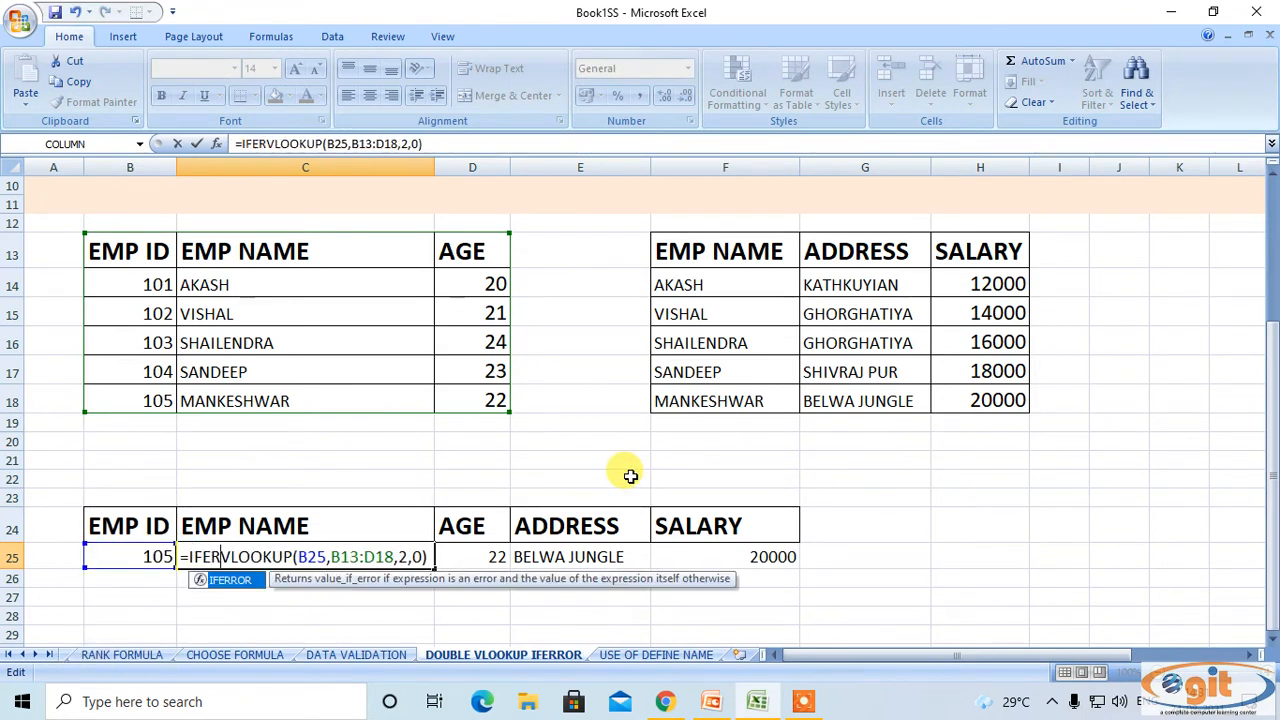
key(Tab)
Complete C25's IFERROR with "NO DATA AVAILABLE FOR THIS ID" as the value if error.
key(Right)
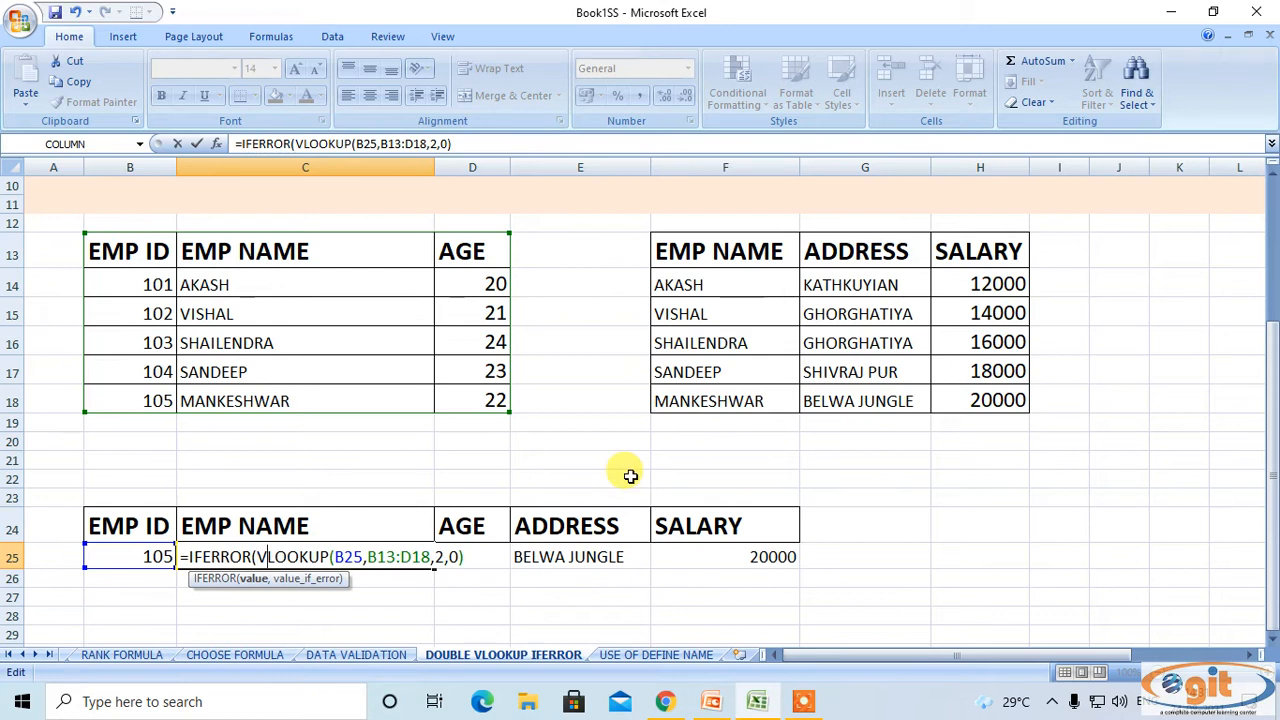
key(Right)
key(Right)
key(Right)
key(Right)
key(Right)
key(Right)
key(Right)
key(Right)
key(Right)
key(Right)
key(Right)
key(Right)
key(Right)
key(Right)
key(Right)
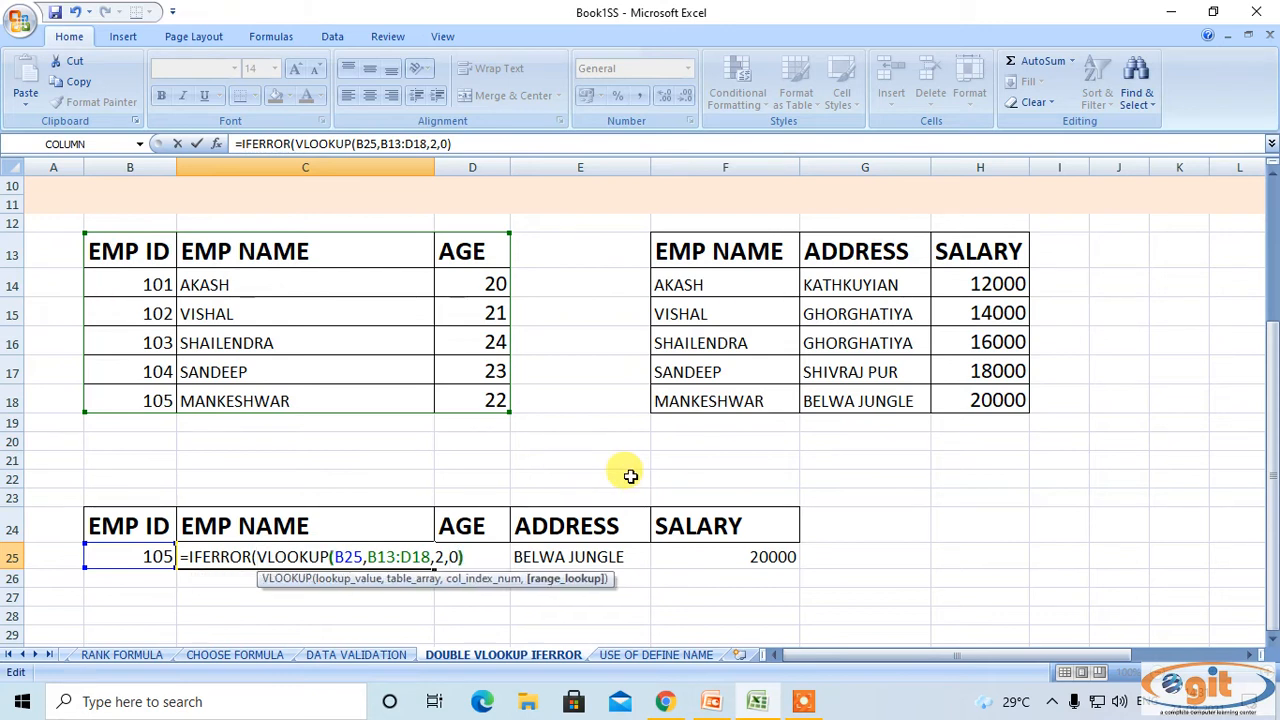
key(Right)
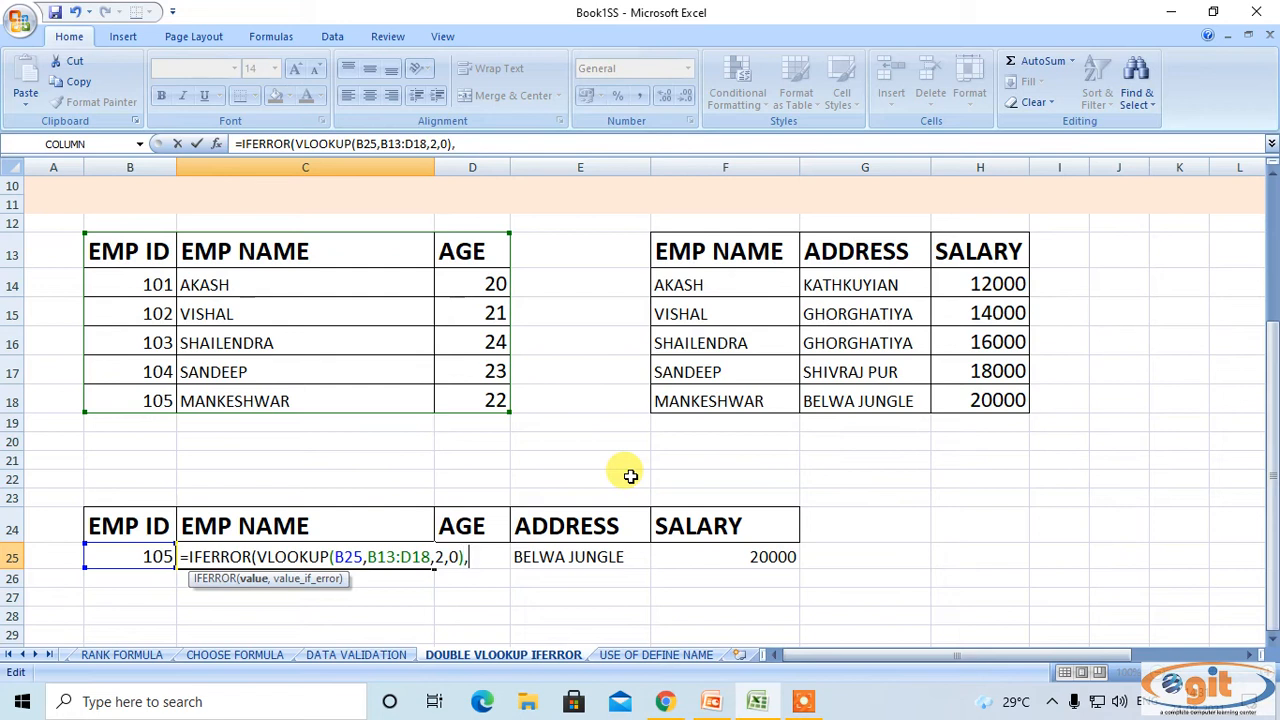
text(,")
text(NO)
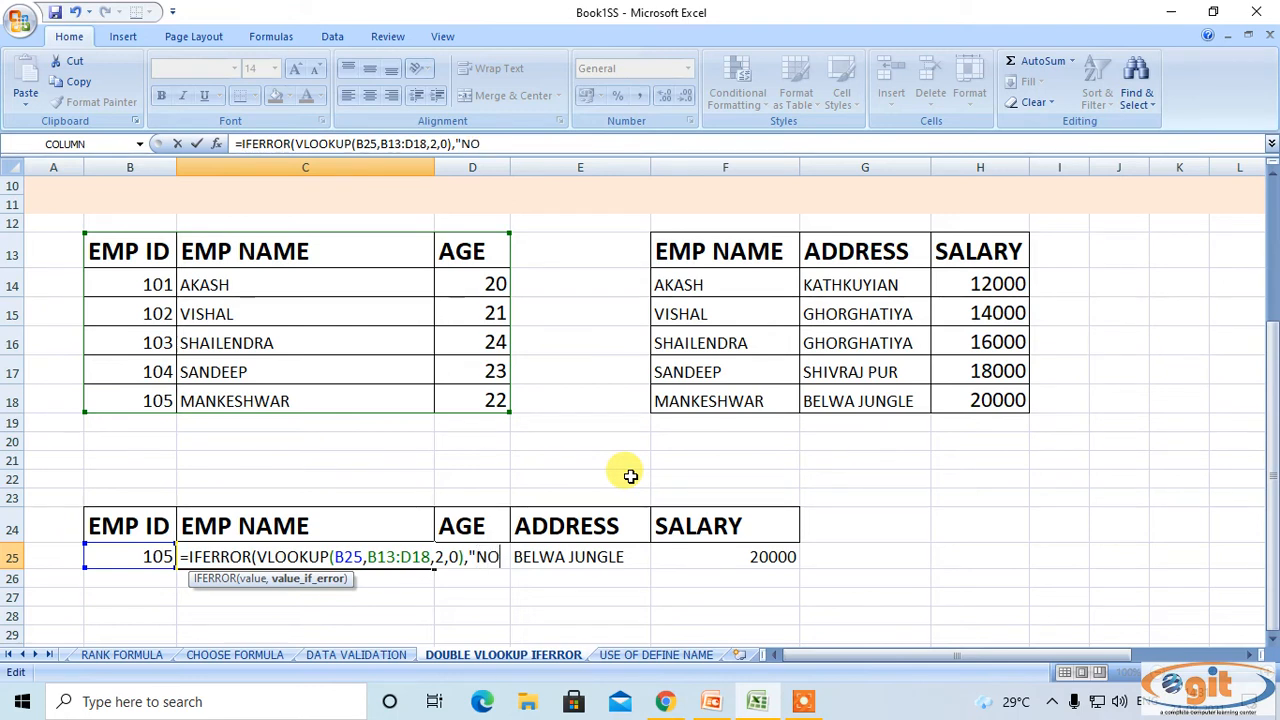
text( DATA AV)
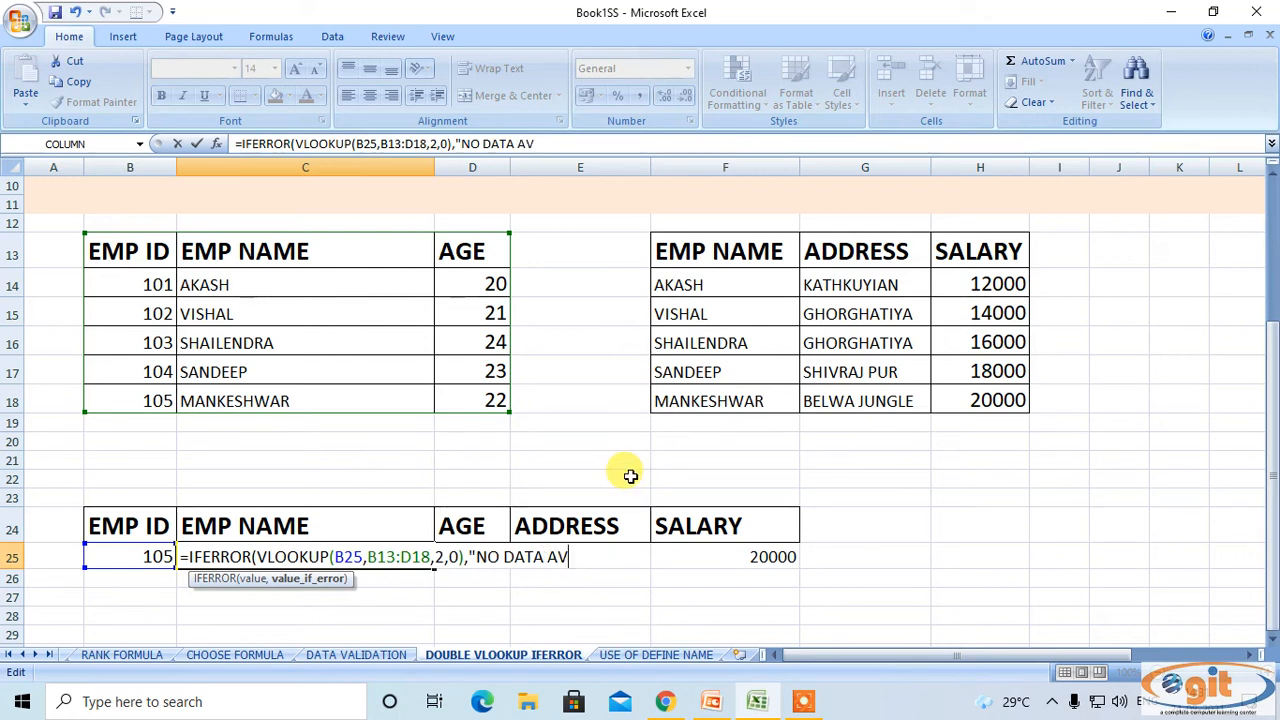
text(AILABLE FOR T)
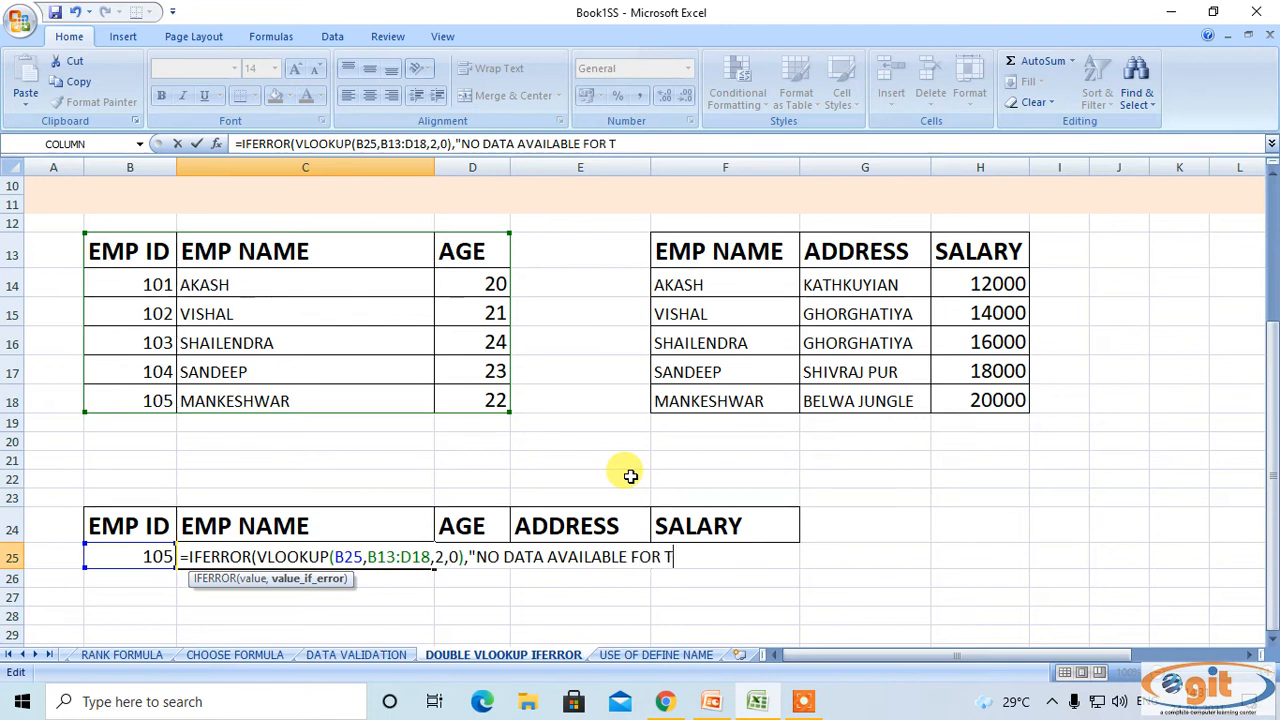
text(HIS ID)
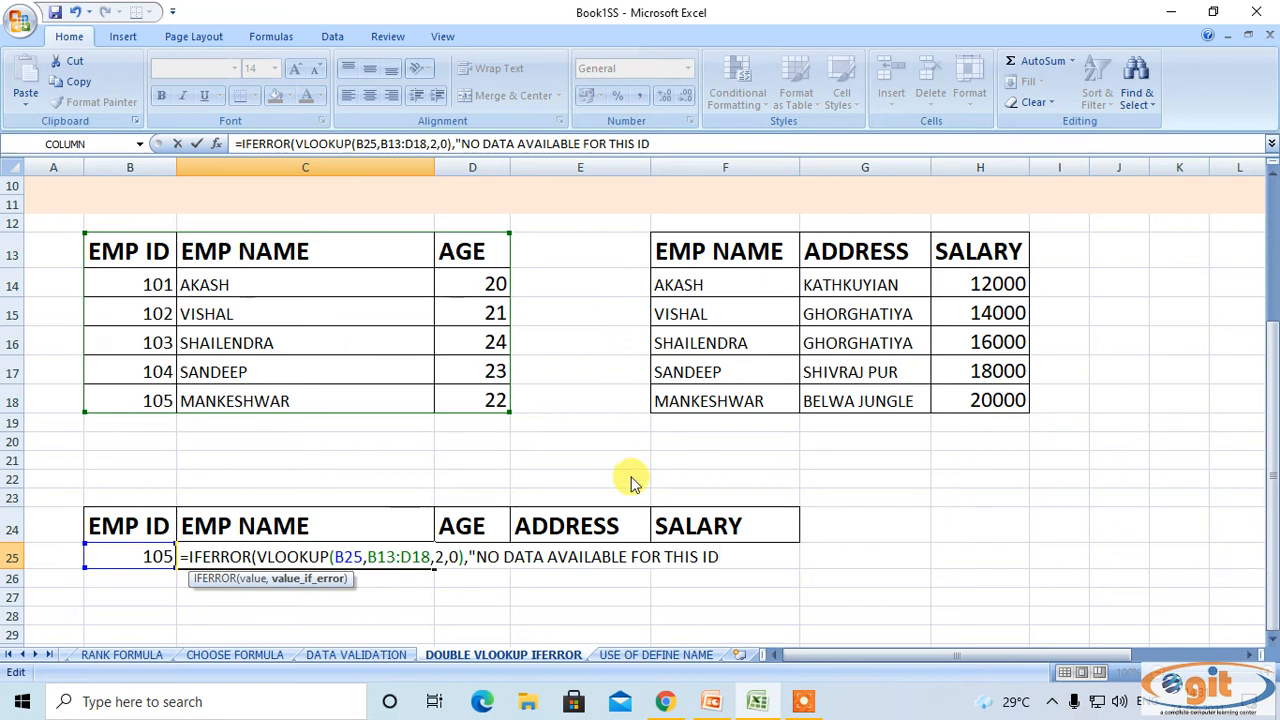
text("))
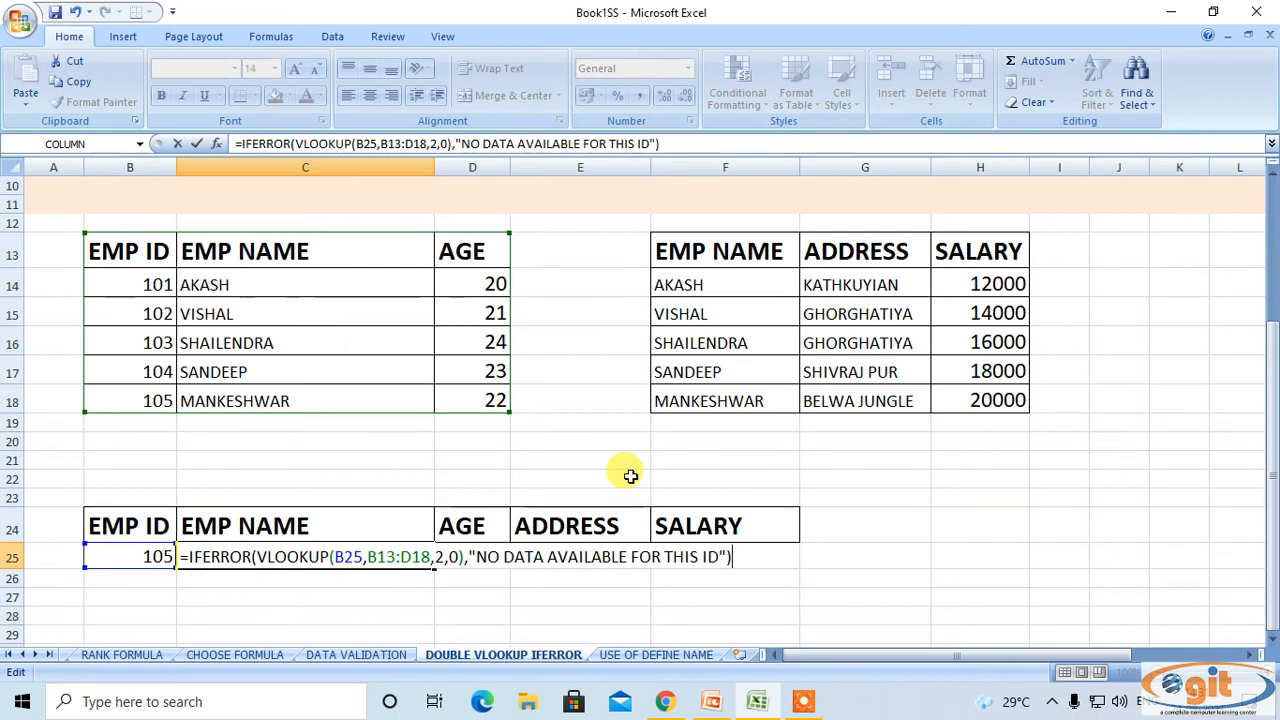
key(Return)
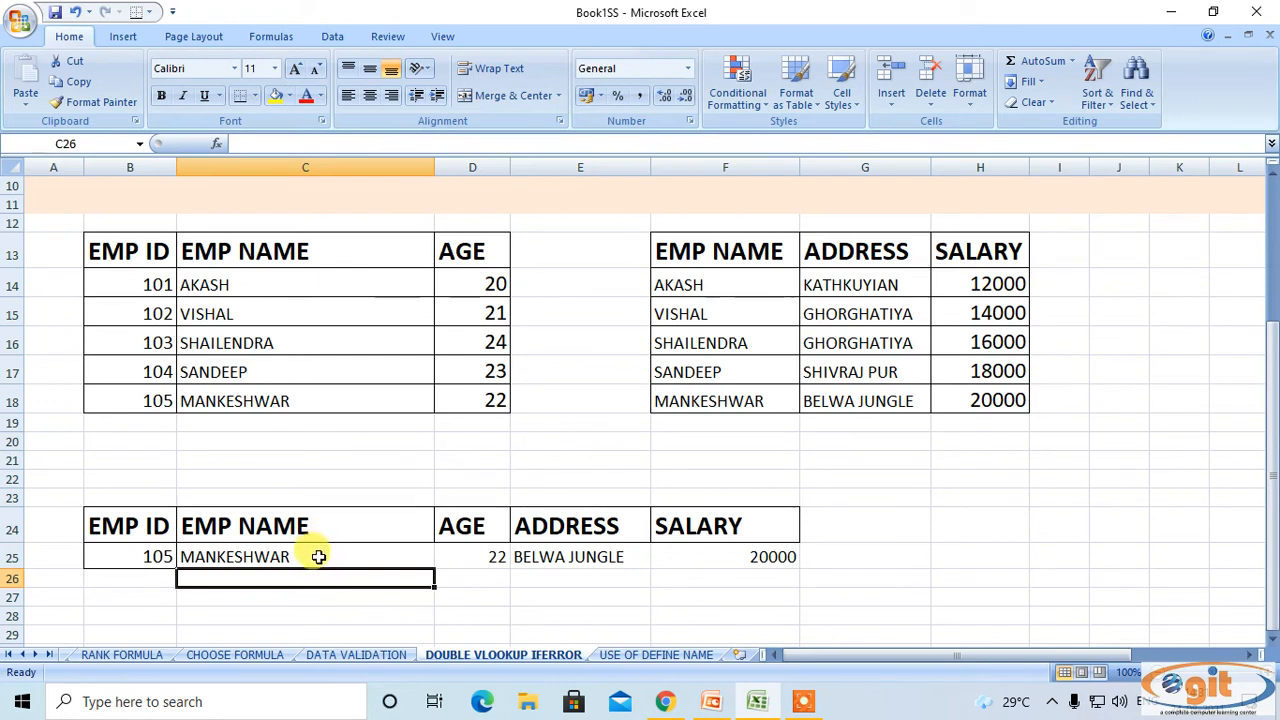
Insert the IFERROR function in front of the age VLOOKUP in cell D25.
click(465, 559)
double_click(465, 559)
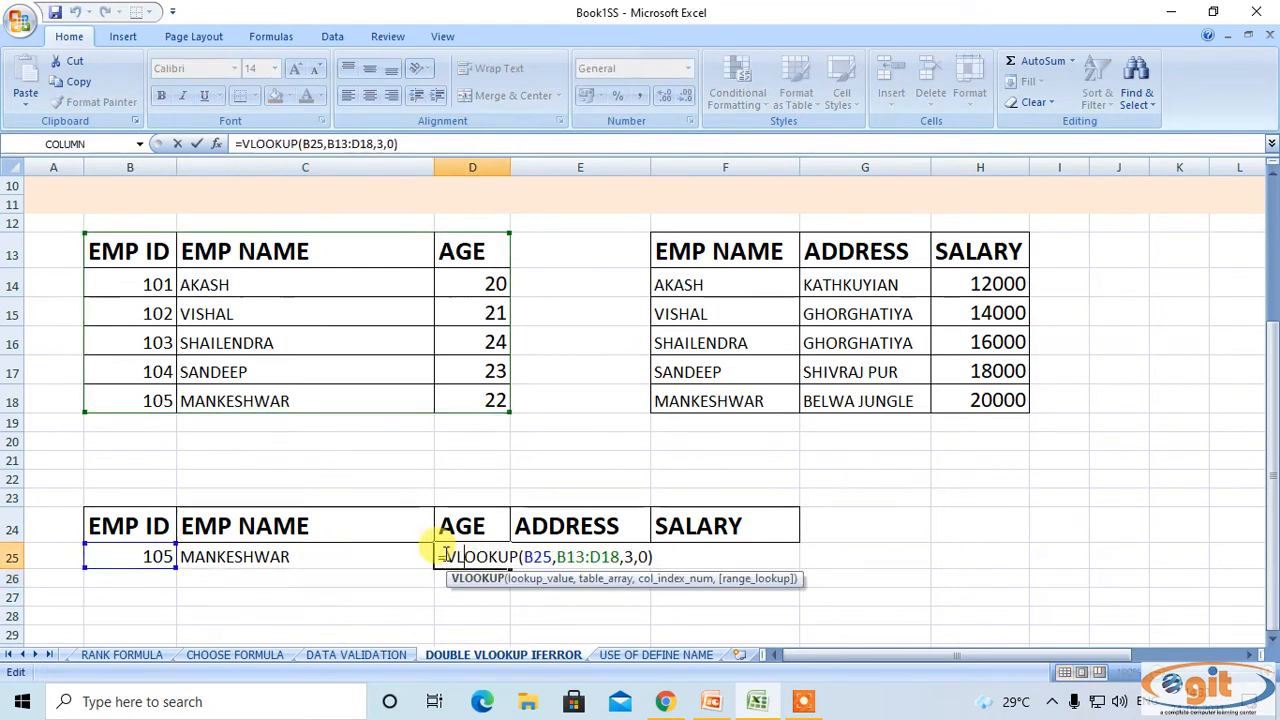
text(I)
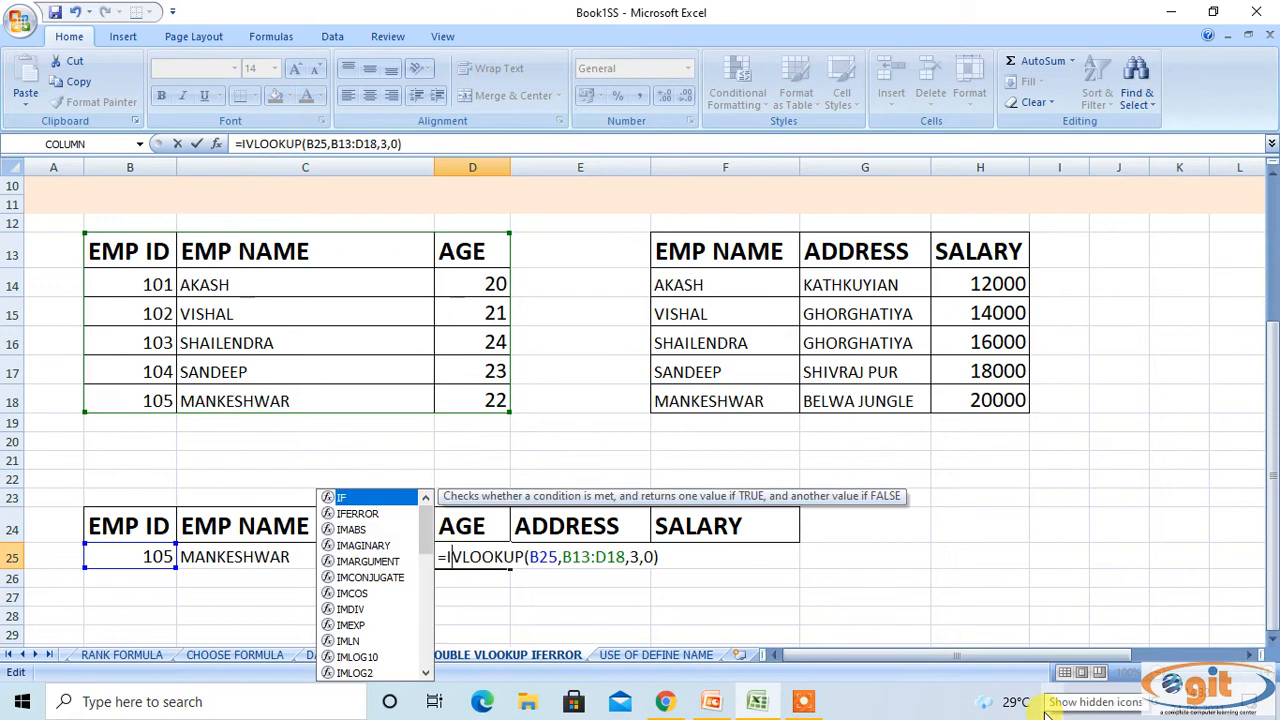
text(FER)
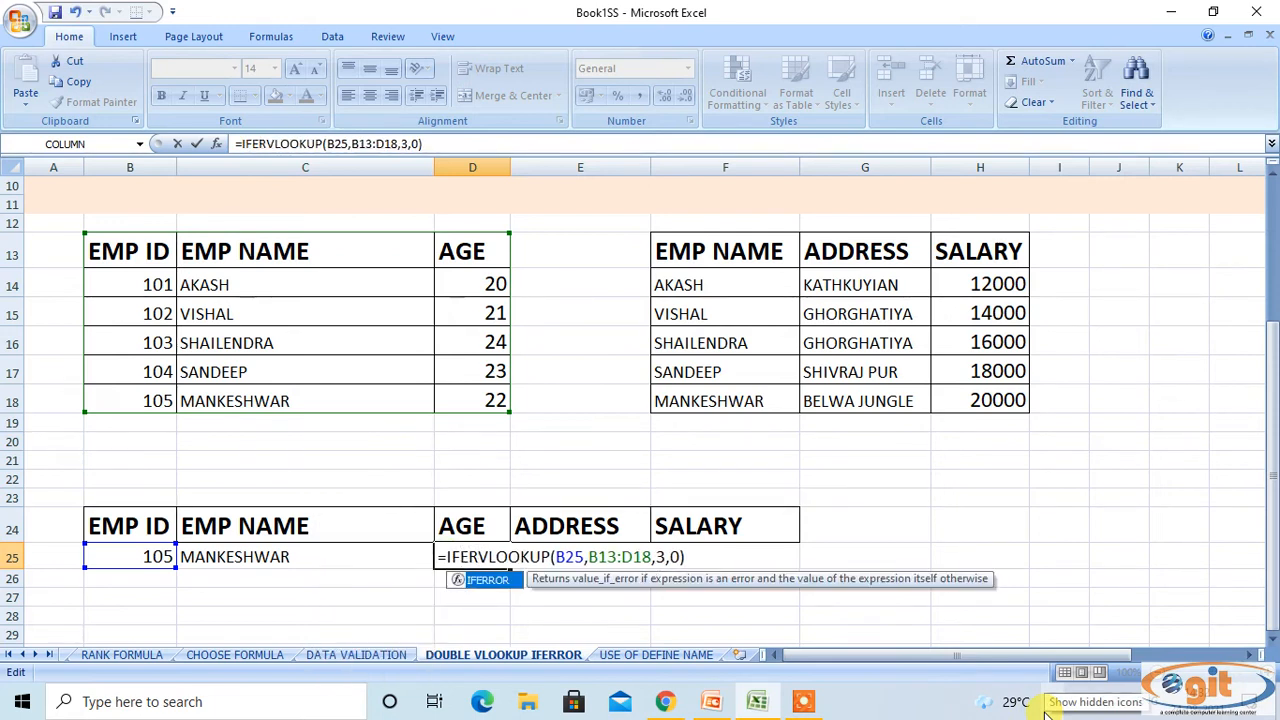
key(Tab)
Complete D25's IFERROR with "NO RECORD" as the value if error.
key(Right)
key(Right)
key(Right)
key(Right)
key(Right)
key(Right)
key(Right)
key(Right)
key(Right)
key(Right)
key(Right)
key(Right)
key(Right)
key(Right)
key(Right)
key(Right)
key(Right)
key(Right)
key(Right)
key(Right)
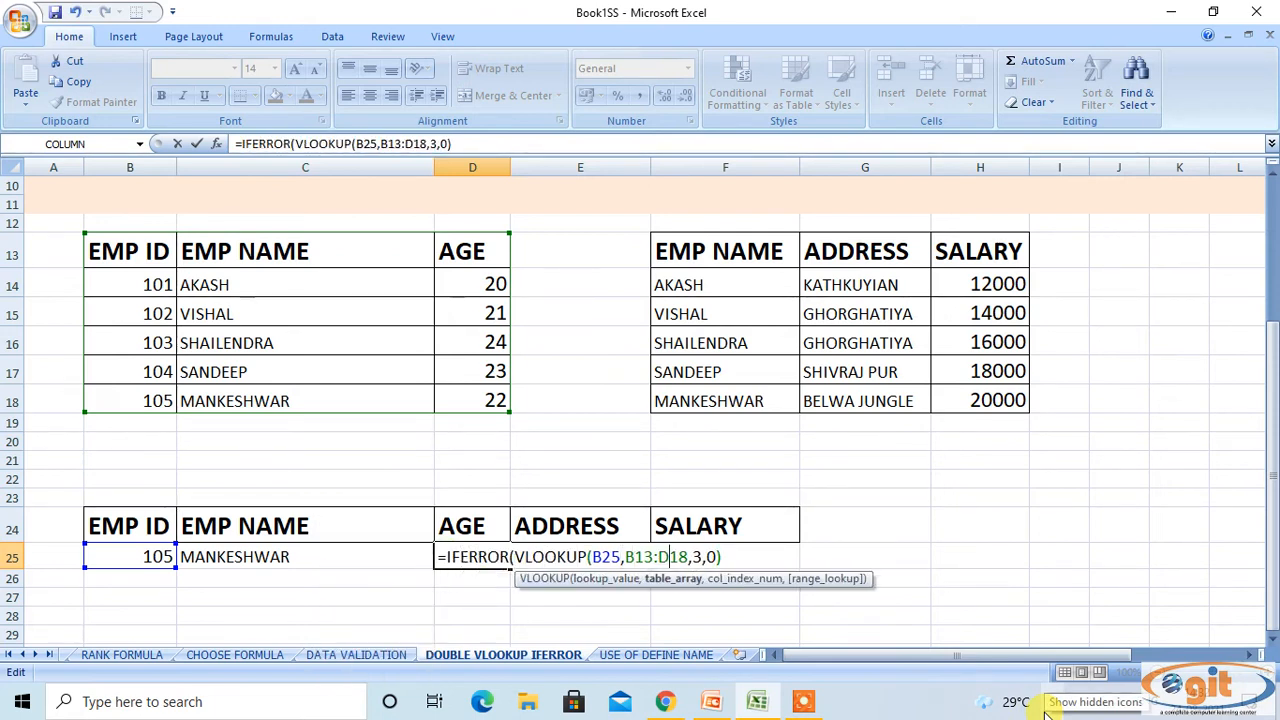
text(,)
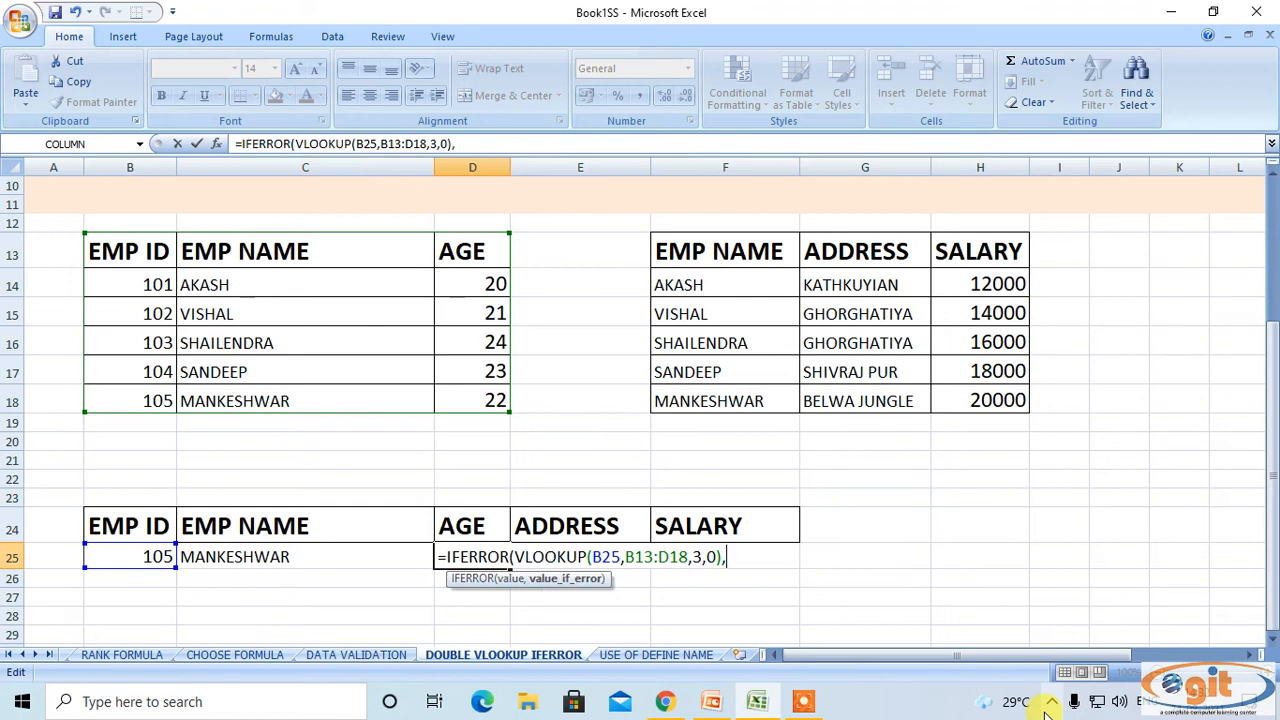
text("NO RECORD)
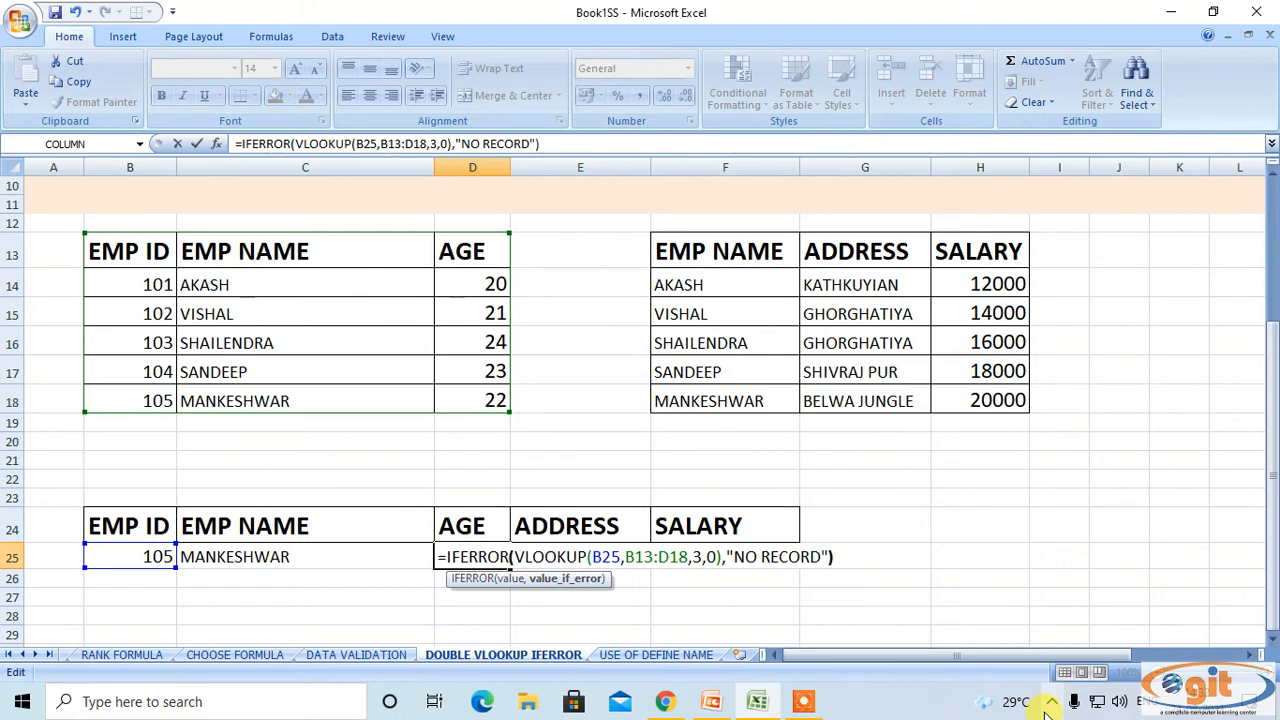
key(Return)
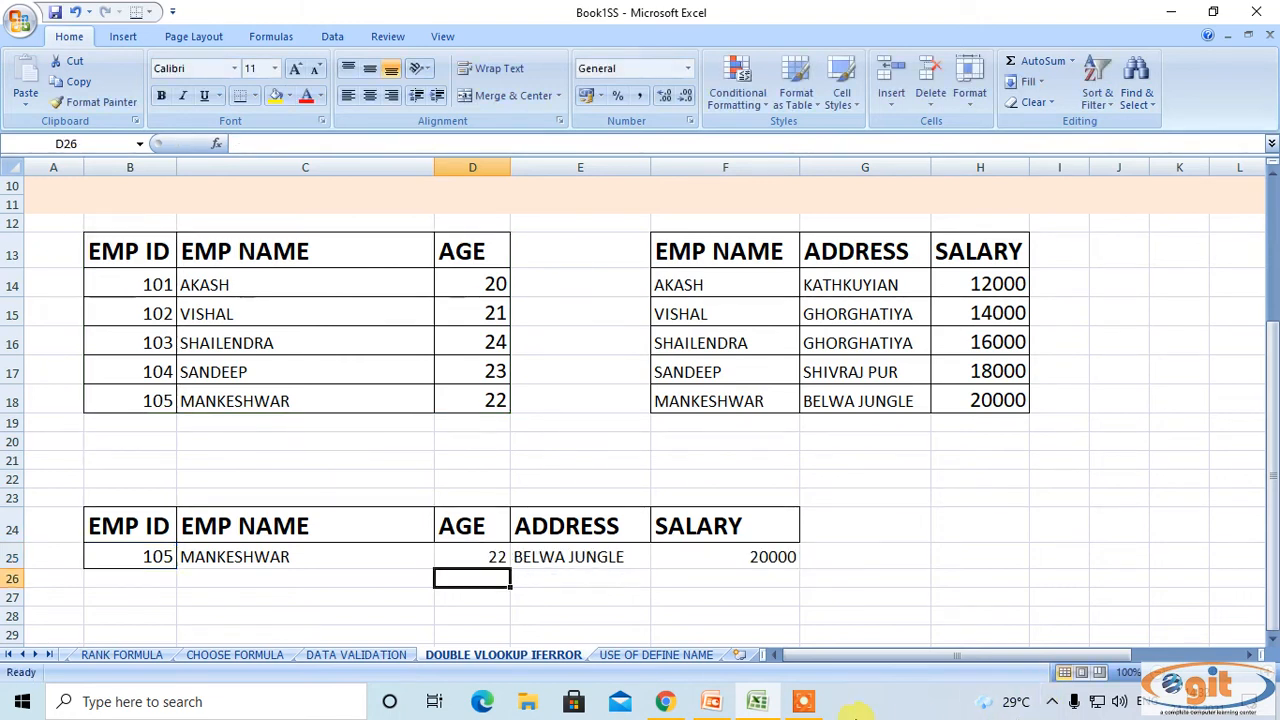
Insert the IFERROR function in front of the address double VLOOKUP in cell E25.
double_click(540, 557)
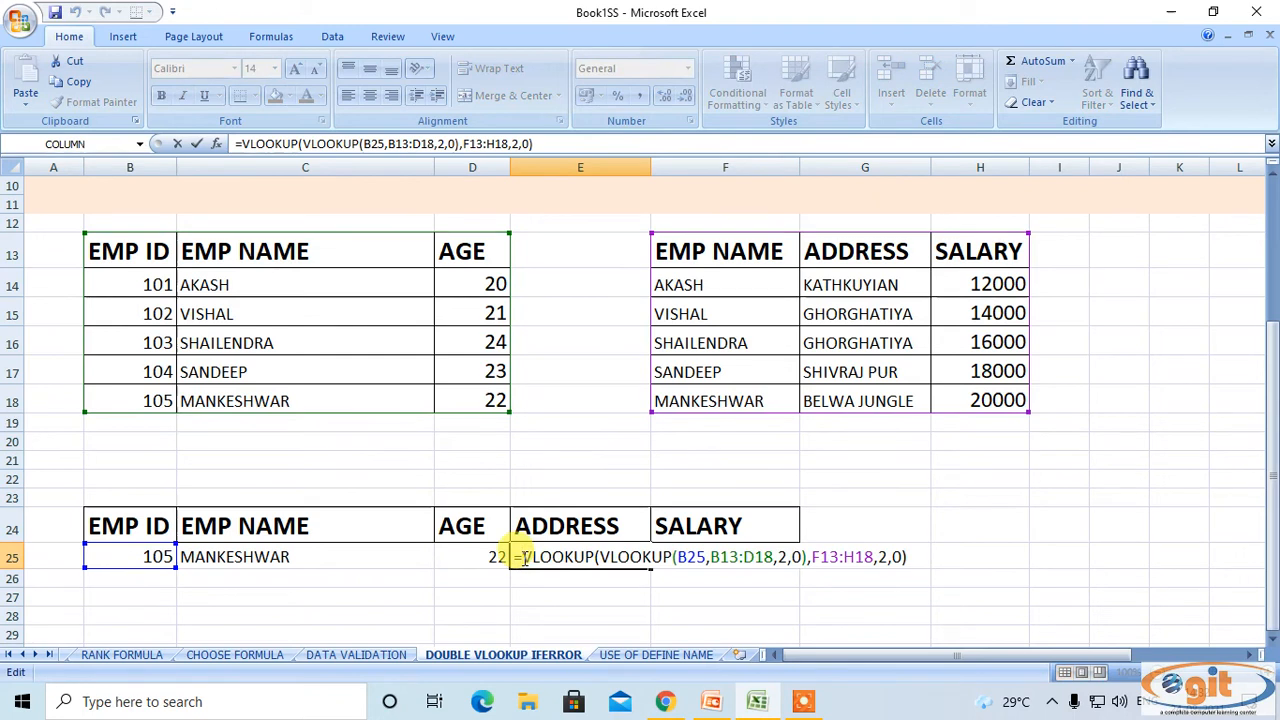
text(IFER)
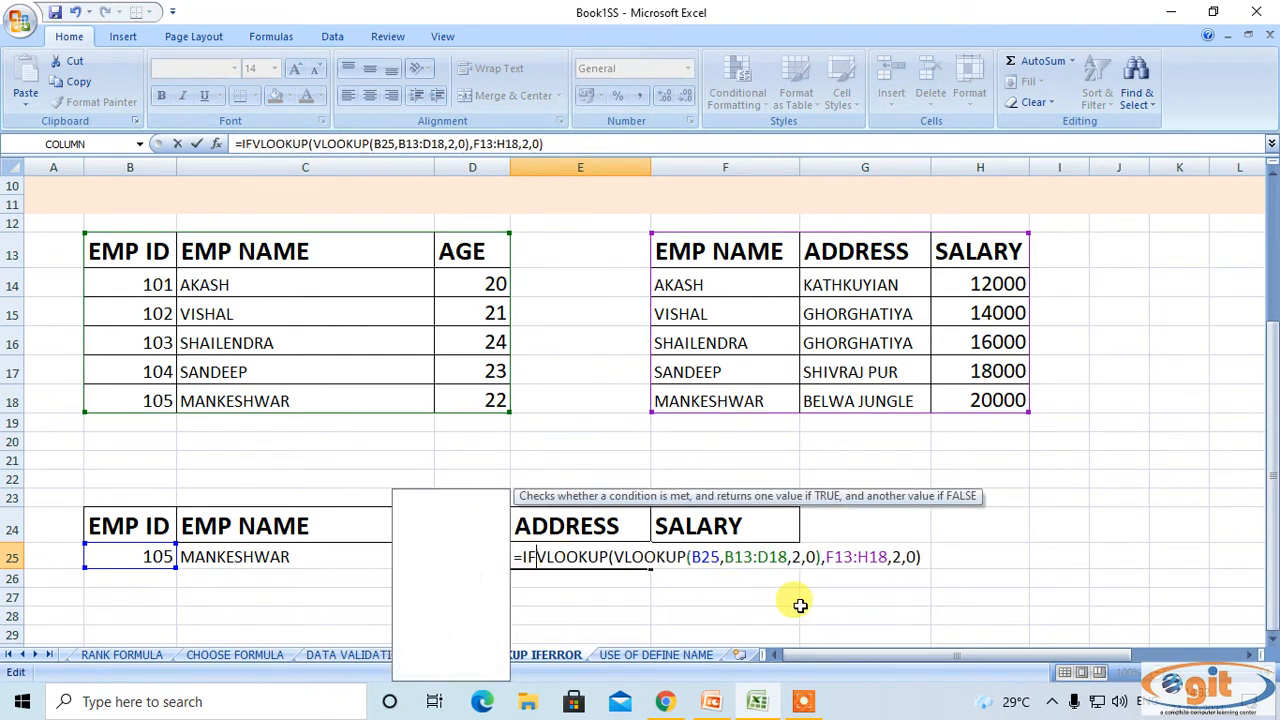
text(ROR()
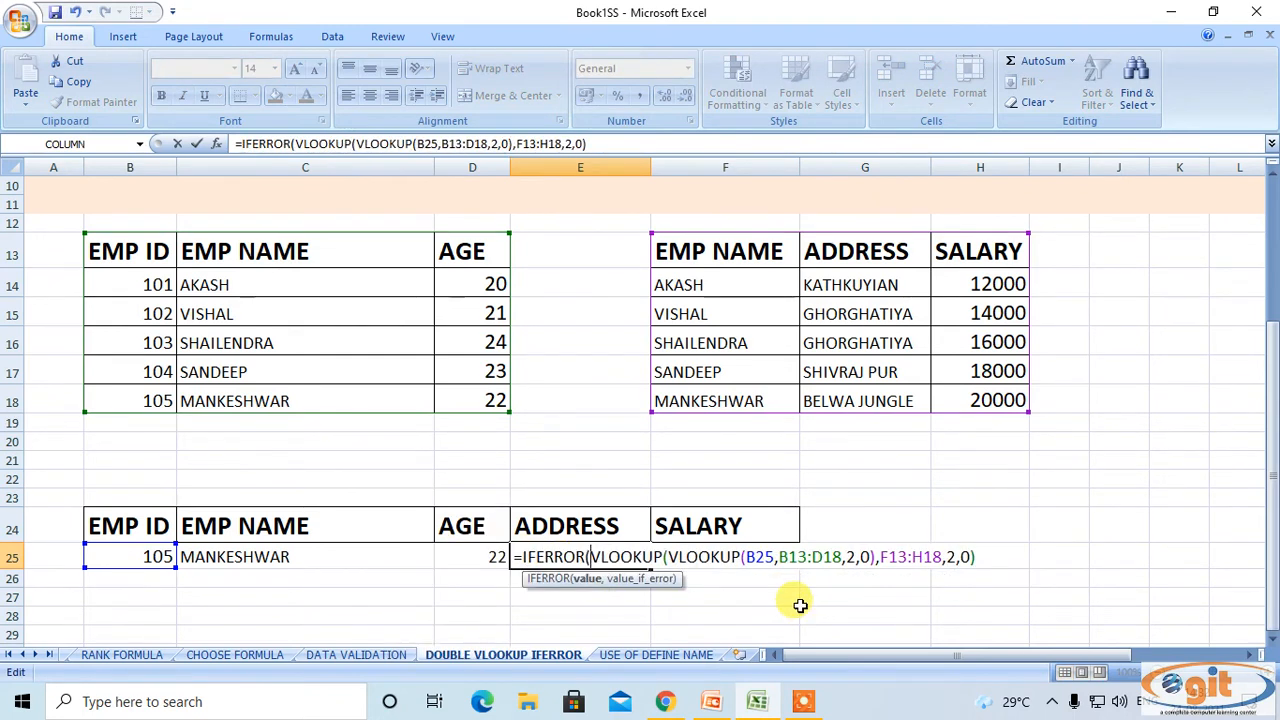
Complete E25's IFERROR with "NO RECORD" as the value if error.
key(Right)
key(Right)
key(Right)
key(Right)
key(Right)
key(Right)
key(Right)
key(Right)
key(Right)
key(Right)
key(Right)
key(Right)
key(Right)
key(Right)
key(Right)
key(Right)
key(Right)
key(Right)
key(Right)
key(Right)
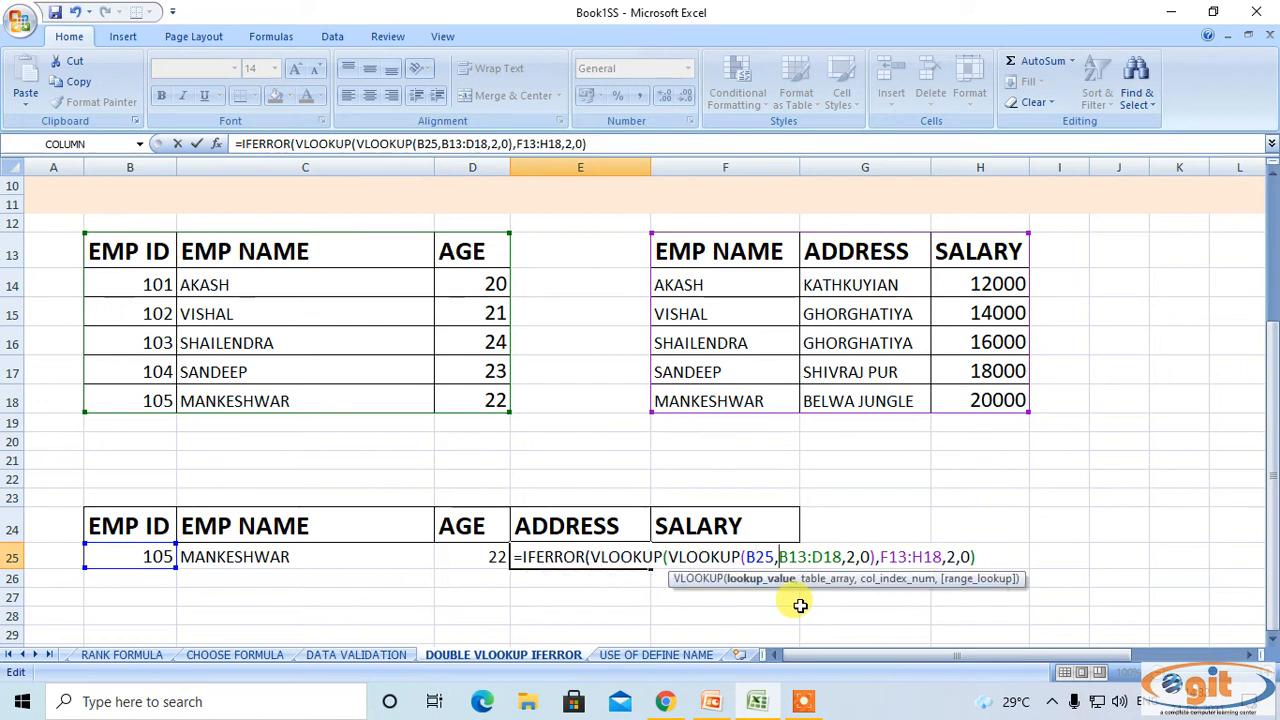
key(Right)
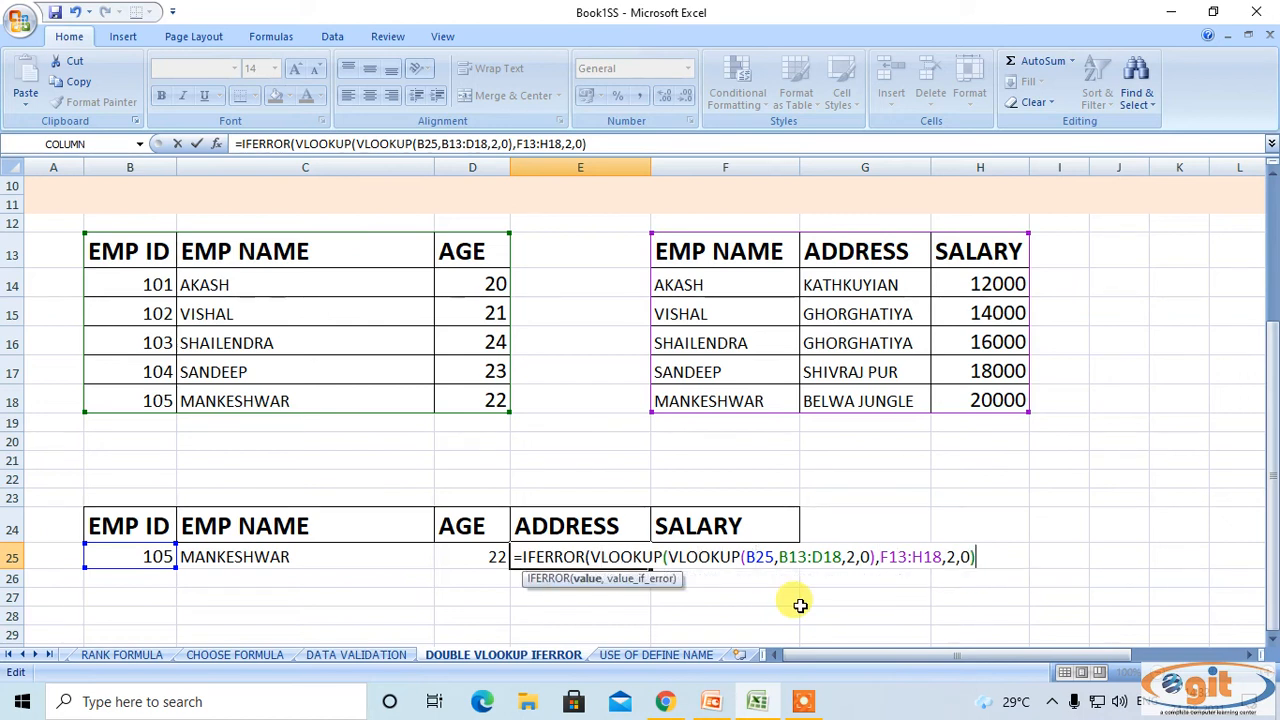
text(,"NO RE)
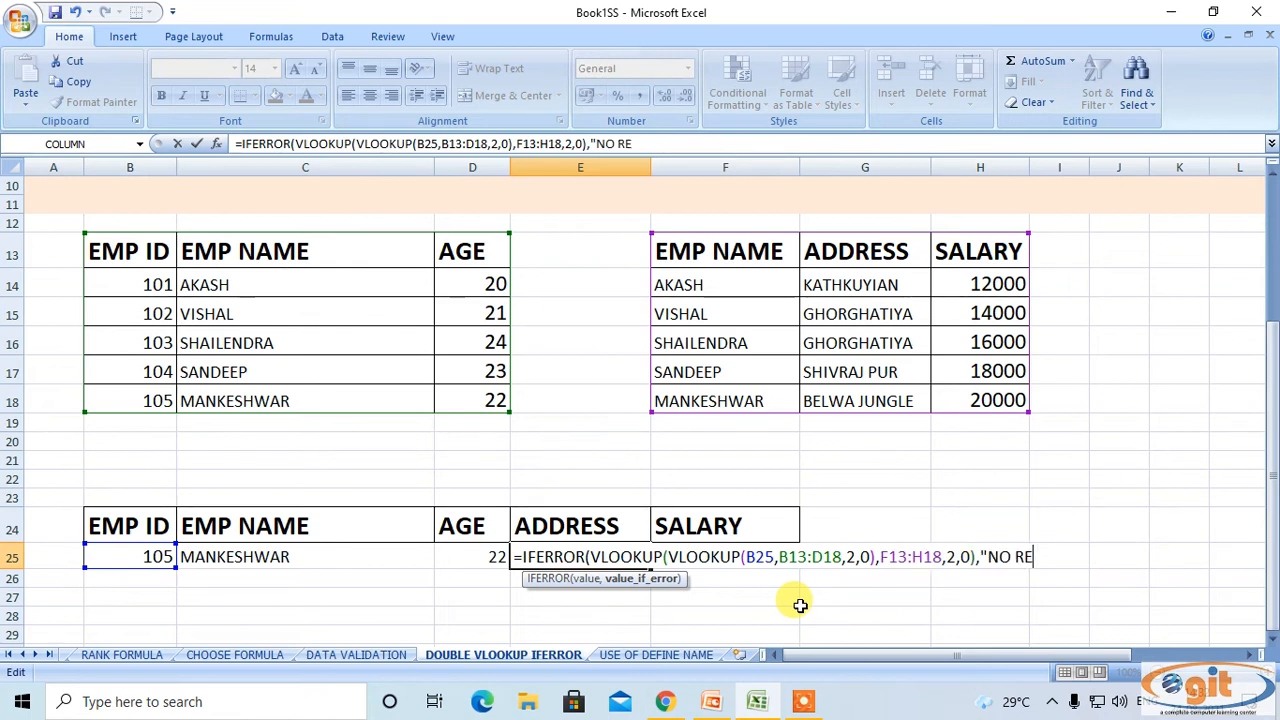
text(CORD"))
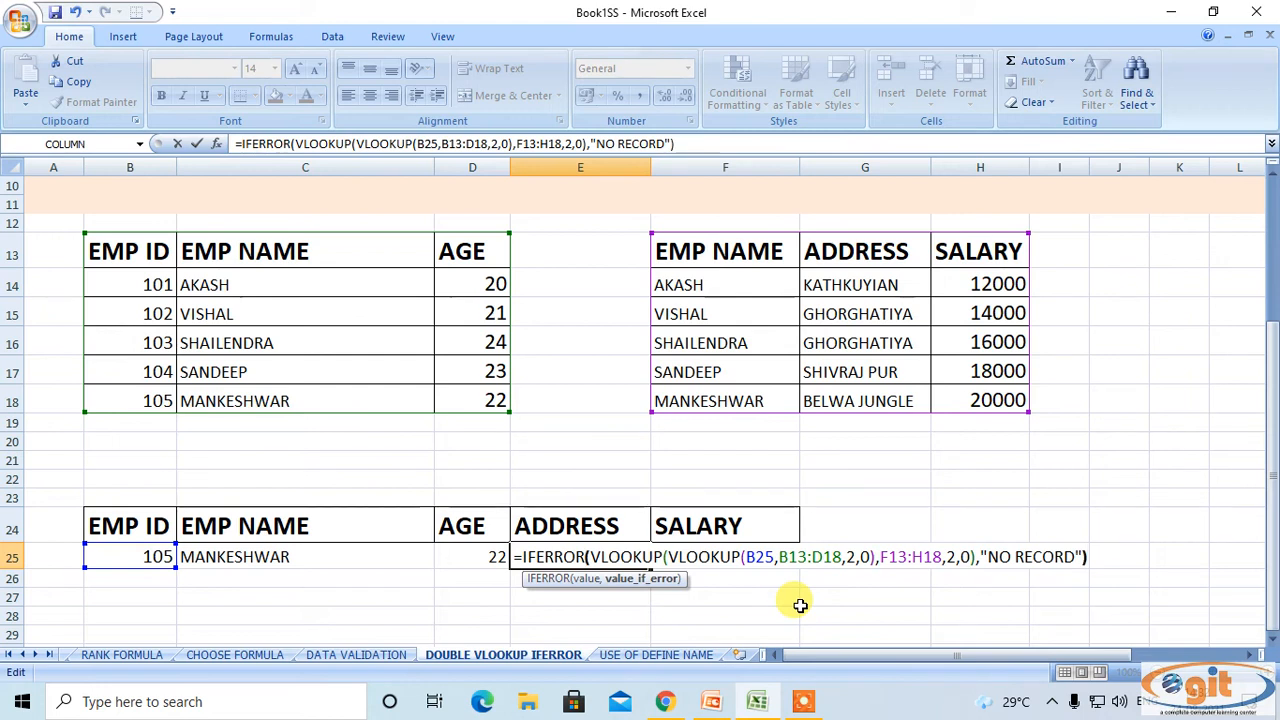
key(Return)
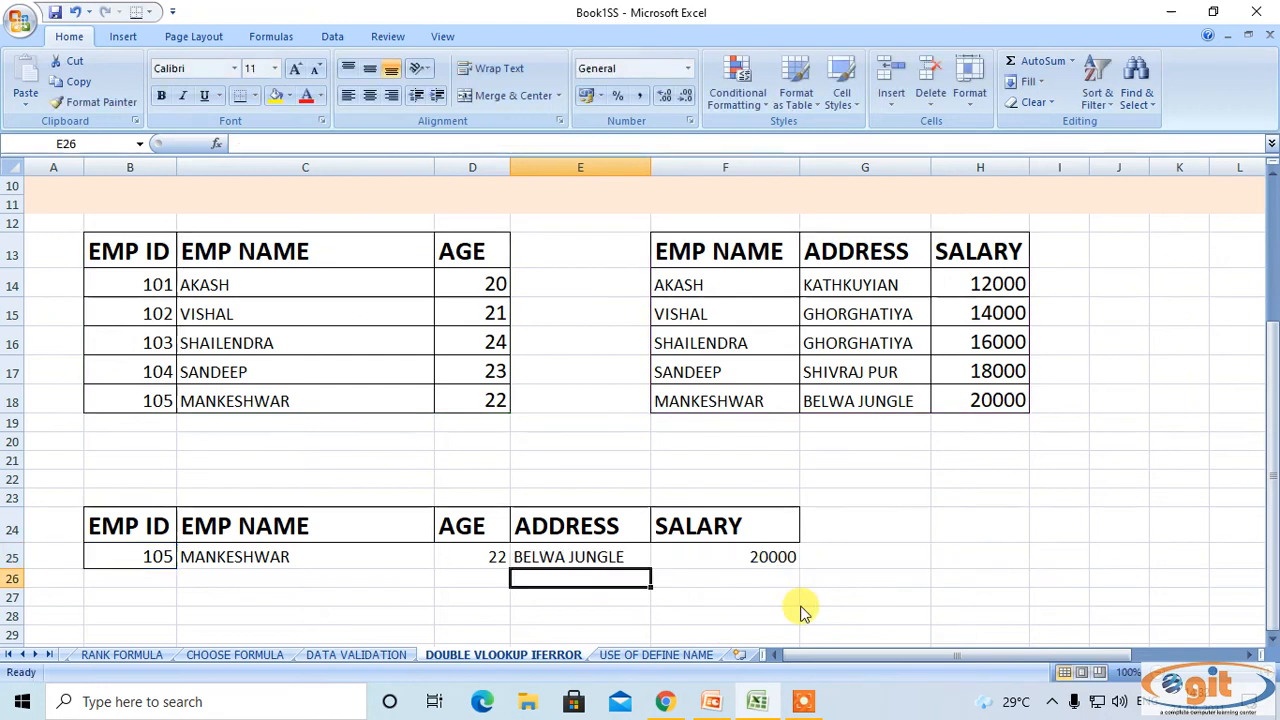
Insert the IFERROR function in front of the salary double VLOOKUP in cell F25.
double_click(722, 549)
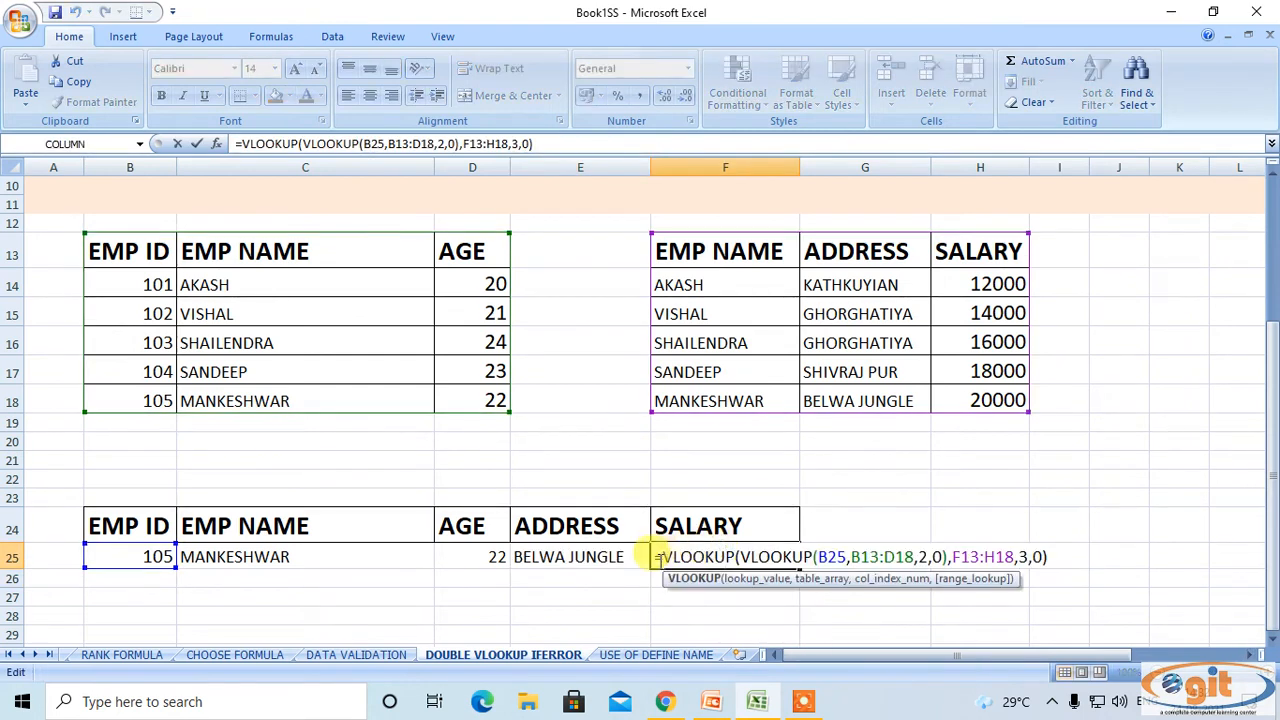
text(IFER)
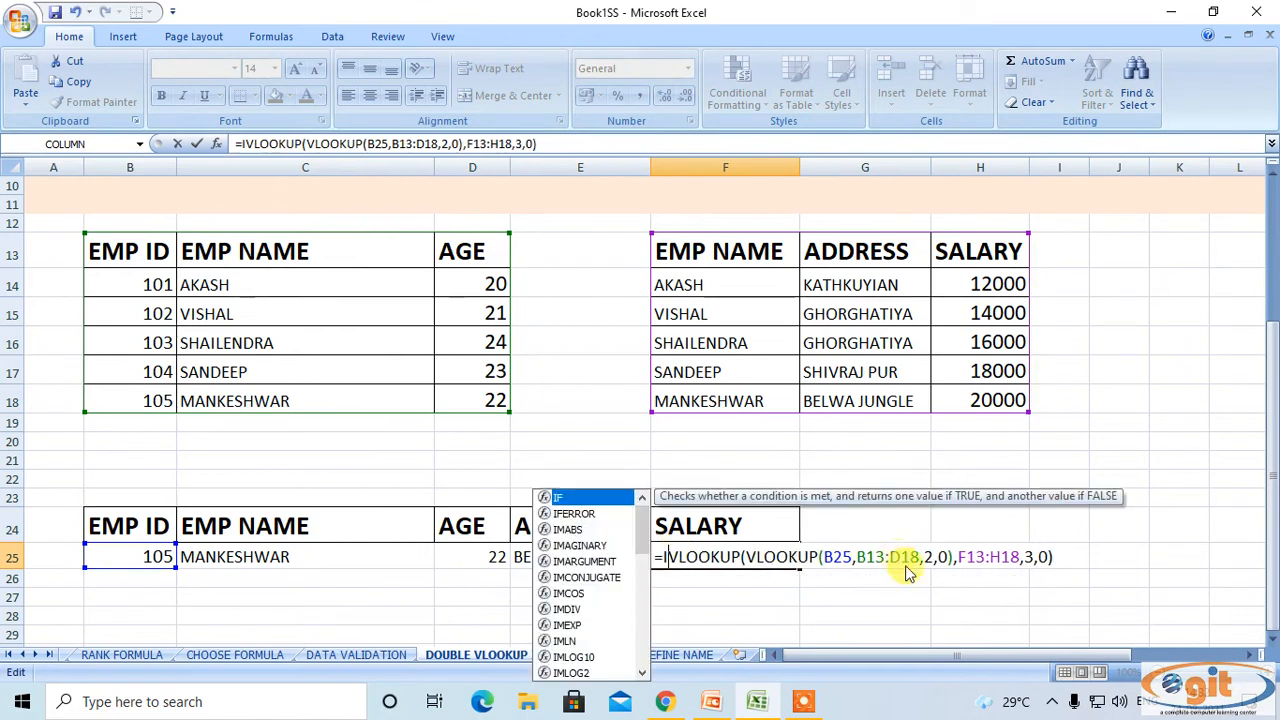
key(Tab)
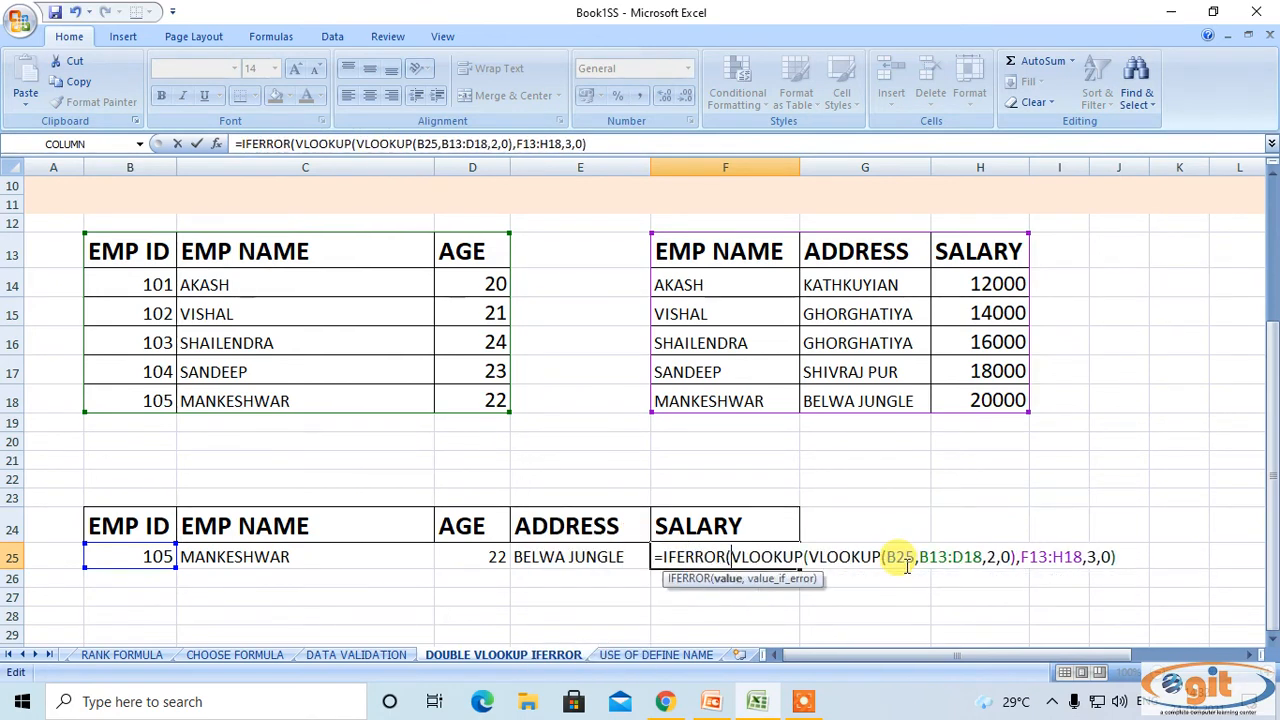
Complete F25's IFERROR with "NO RECORD" as the value if error.
key(Right)
key(Right)
key(Right)
key(Right)
key(Right)
key(Right)
key(Right)
key(Right)
key(Right)
key(Right)
key(Right)
key(Right)
key(Right)
key(Right)
key(Right)
key(Right)
key(Right)
key(Right)
key(Right)
key(Right)
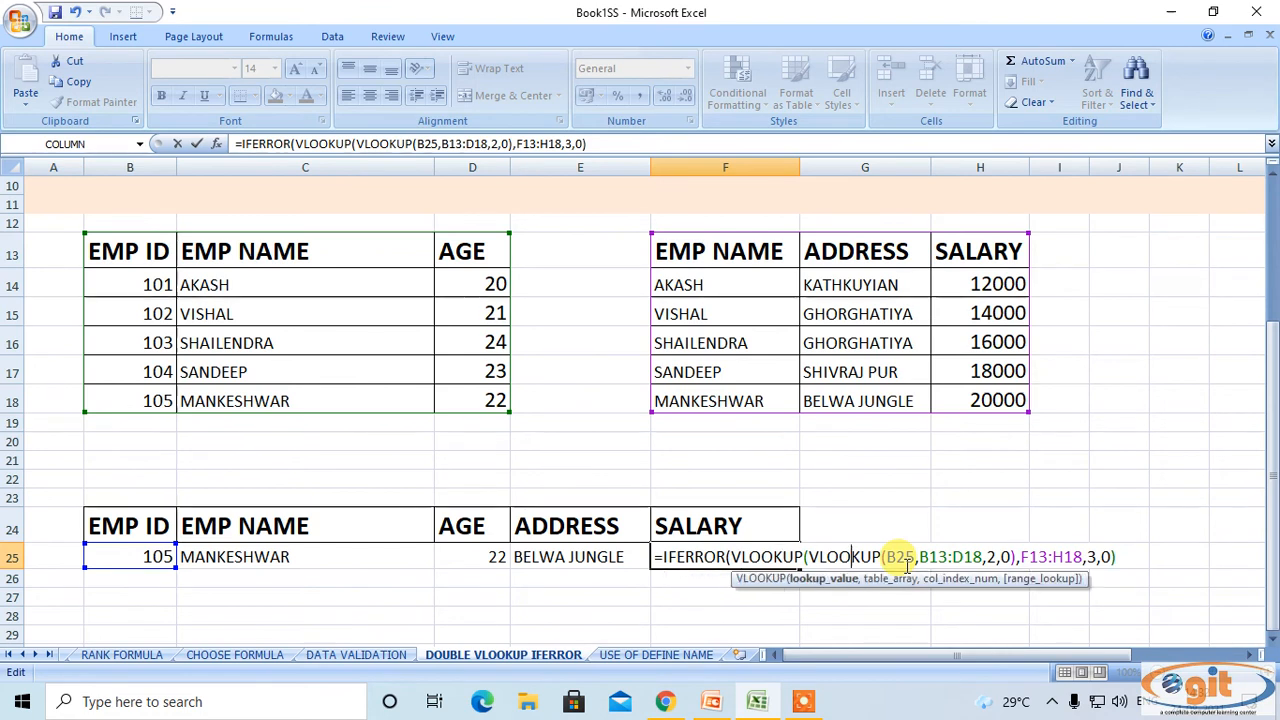
key(Right)
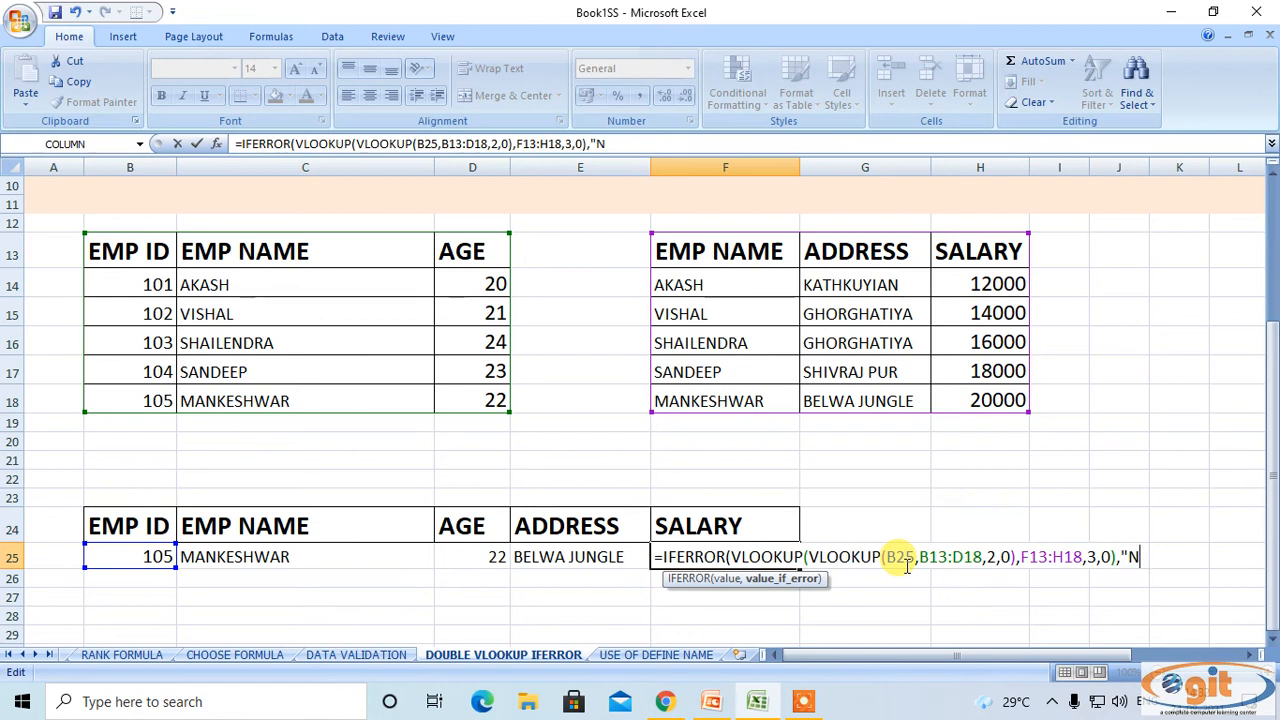
text(REC)
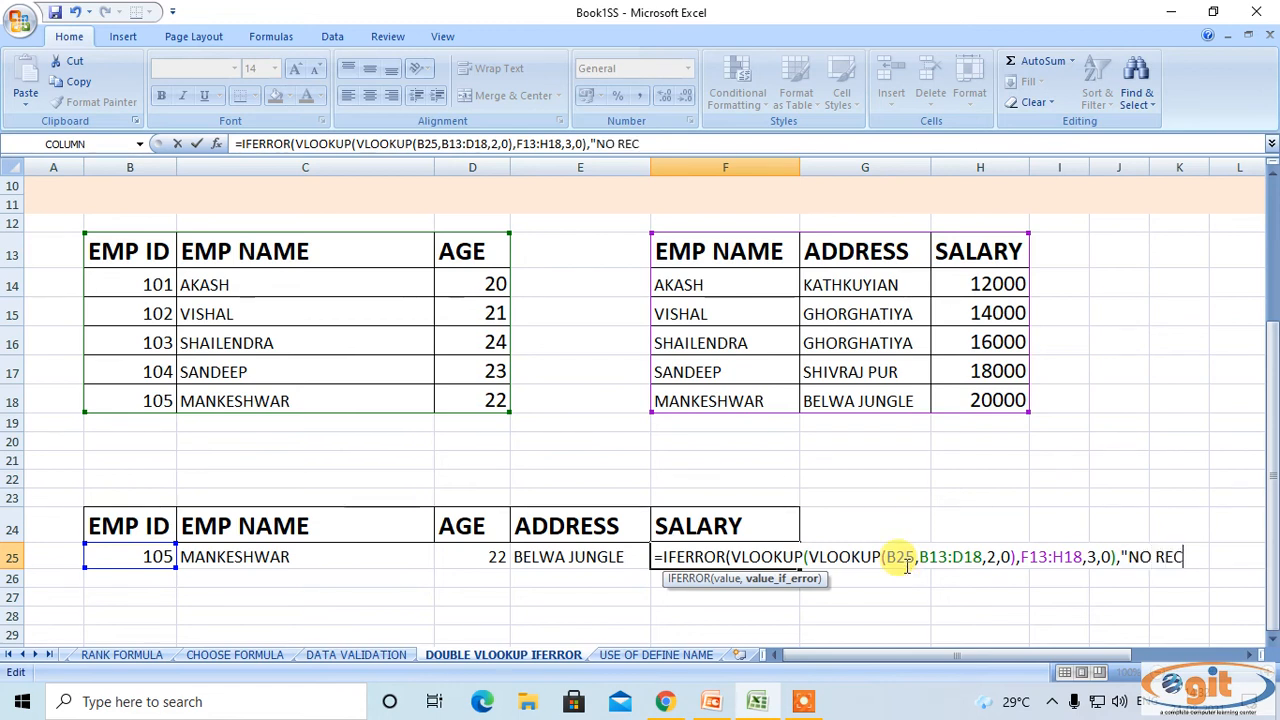
text(ORD)
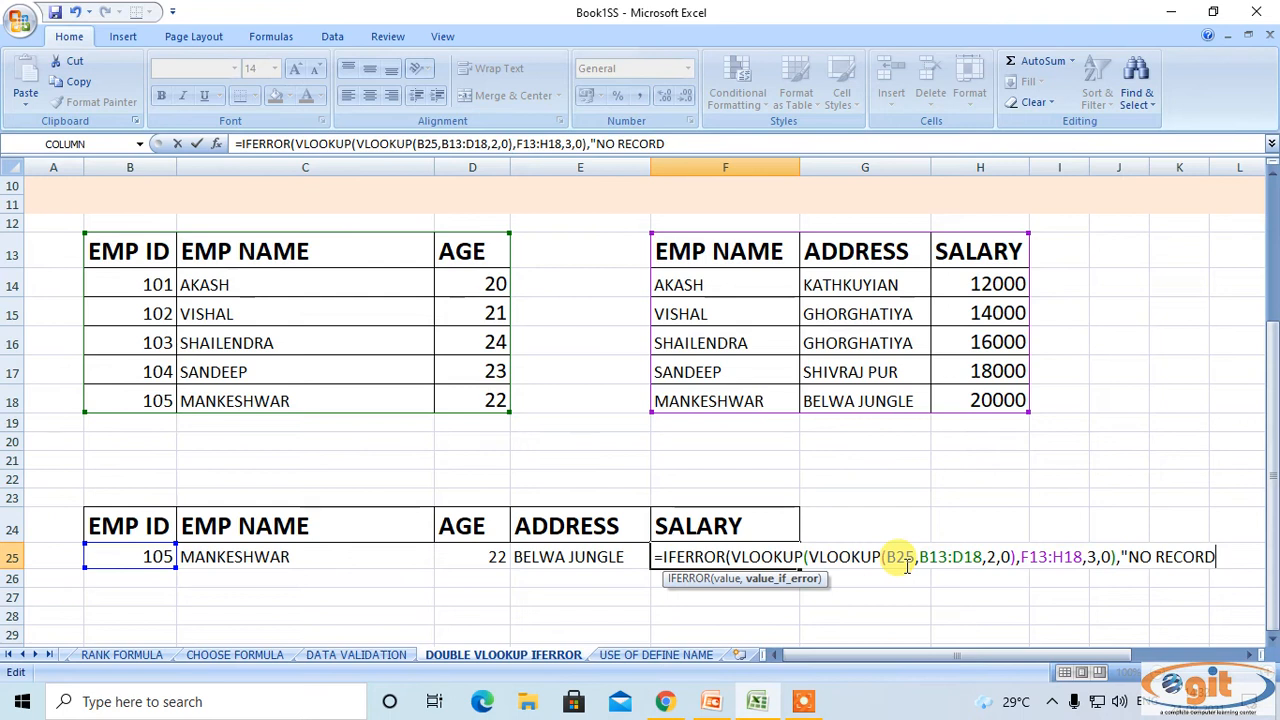
text("))
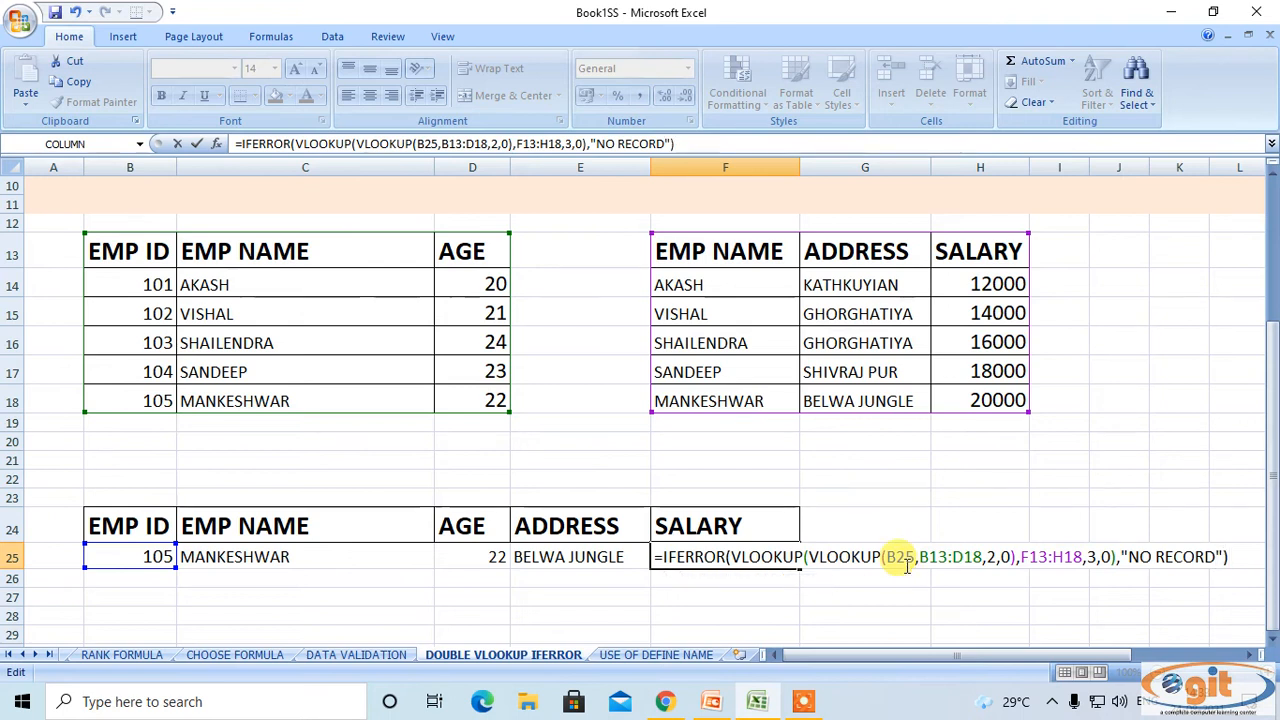
key(Return)
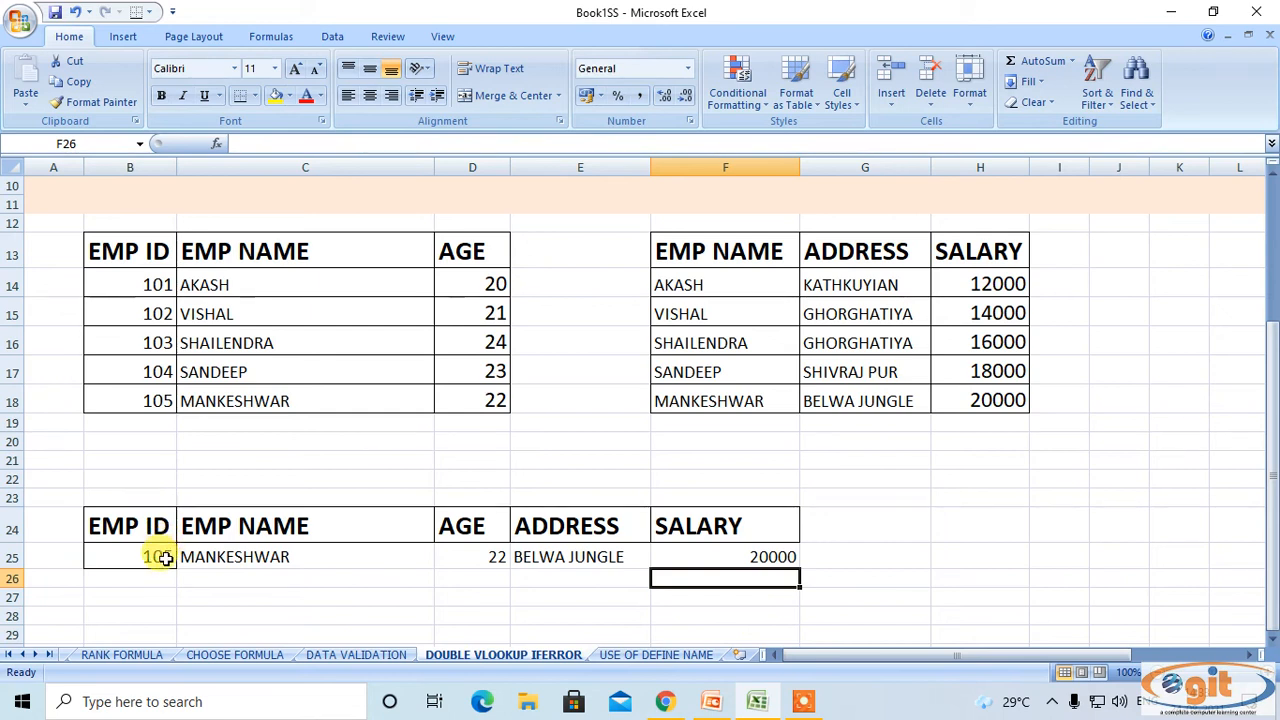
Set the EMP ID in cell B25 to 110 and check the lookup results across row 25.
click(98, 557)
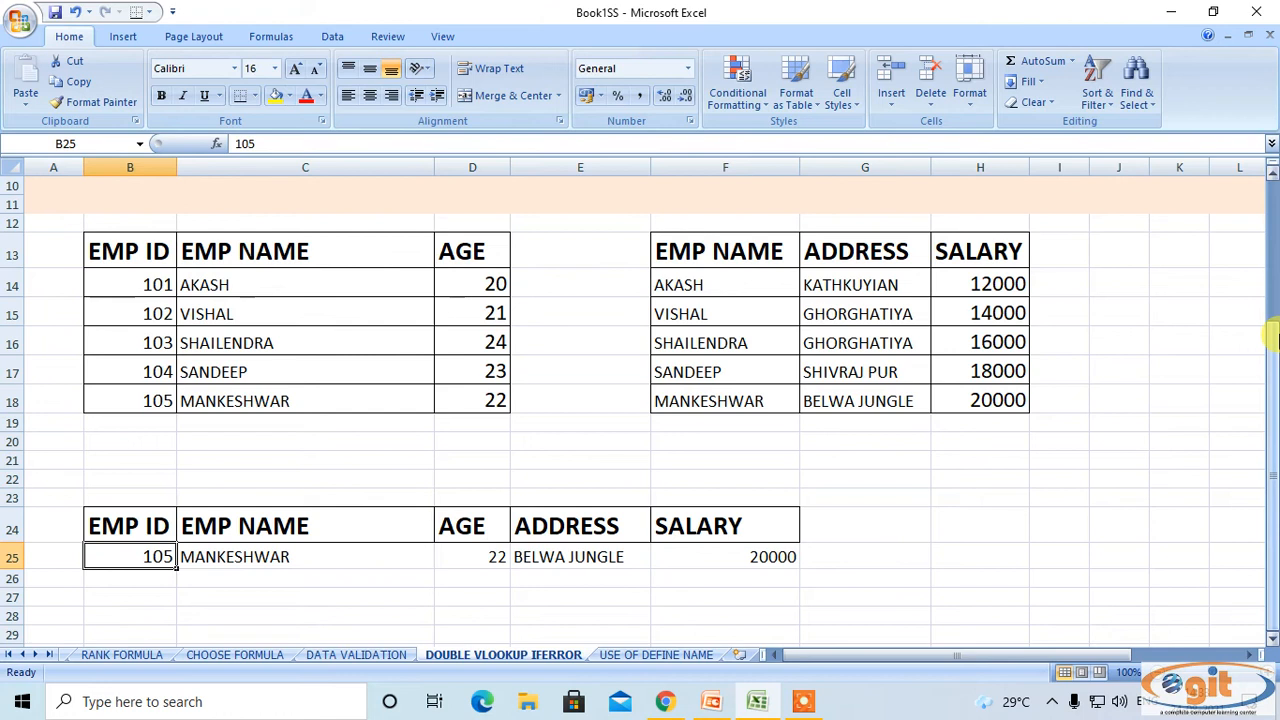
text(11)
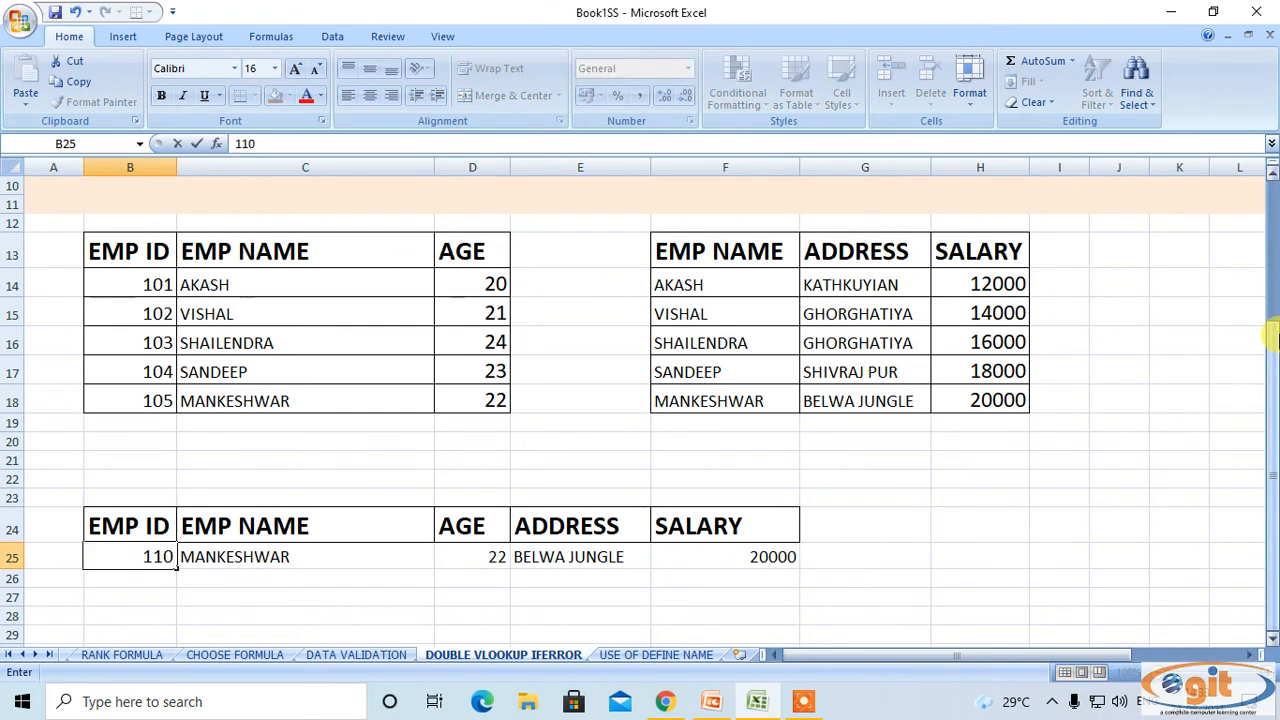
key(Return)
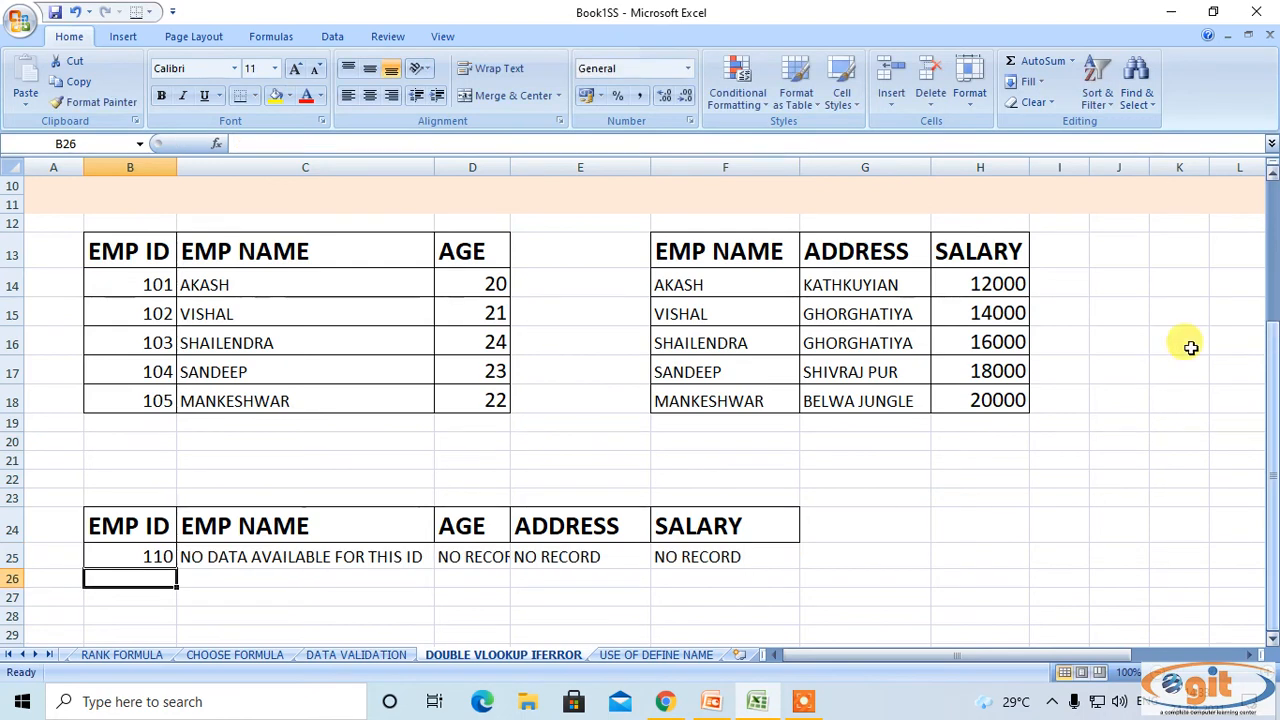
click(428, 166)
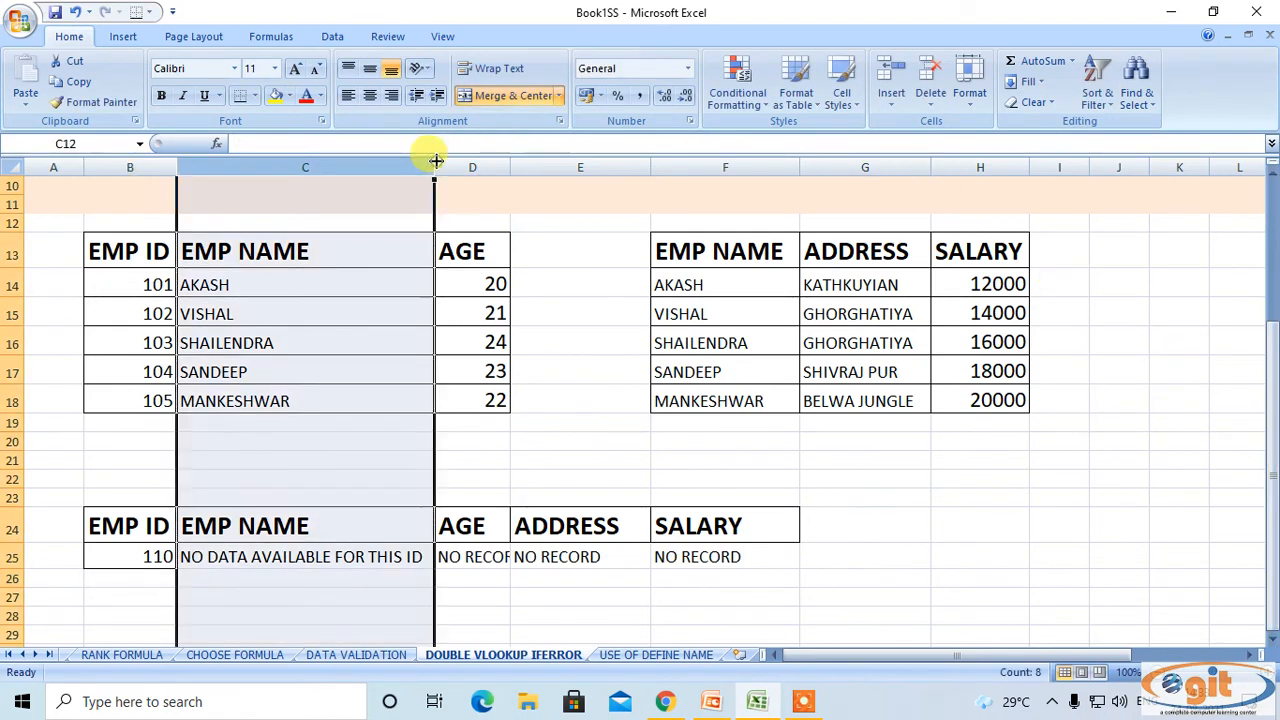
click(542, 563)
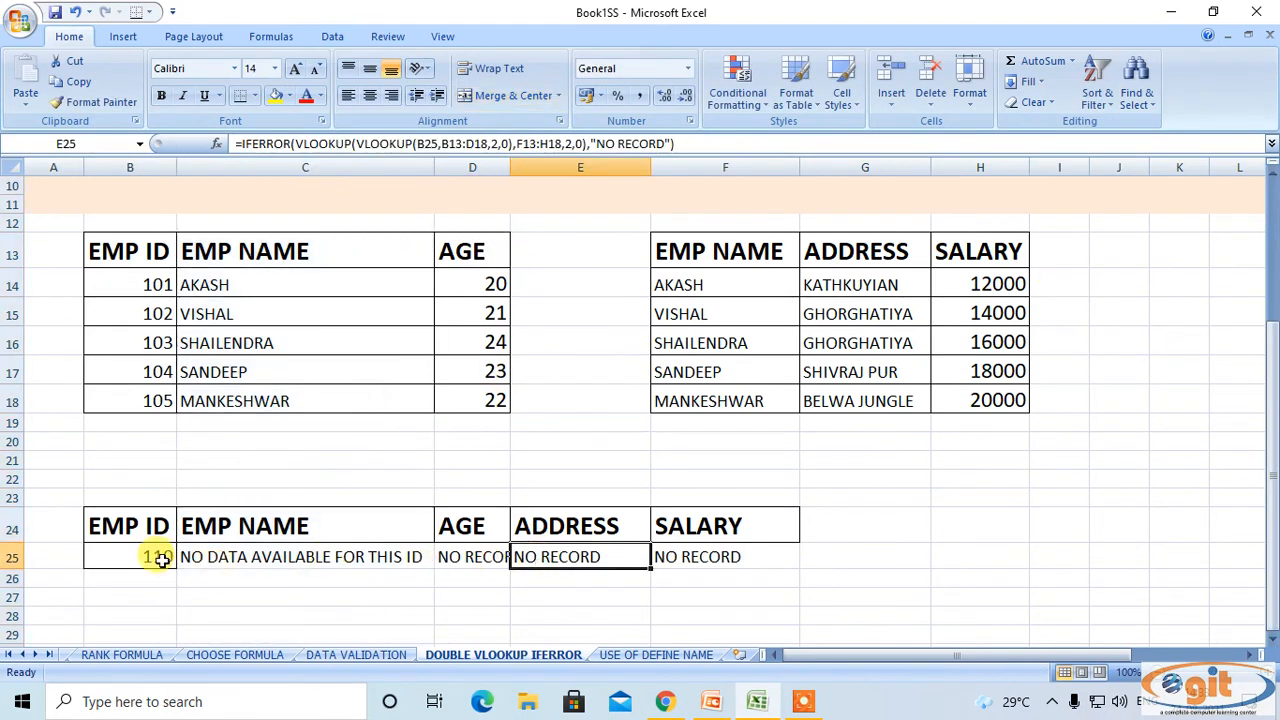
click(215, 557)
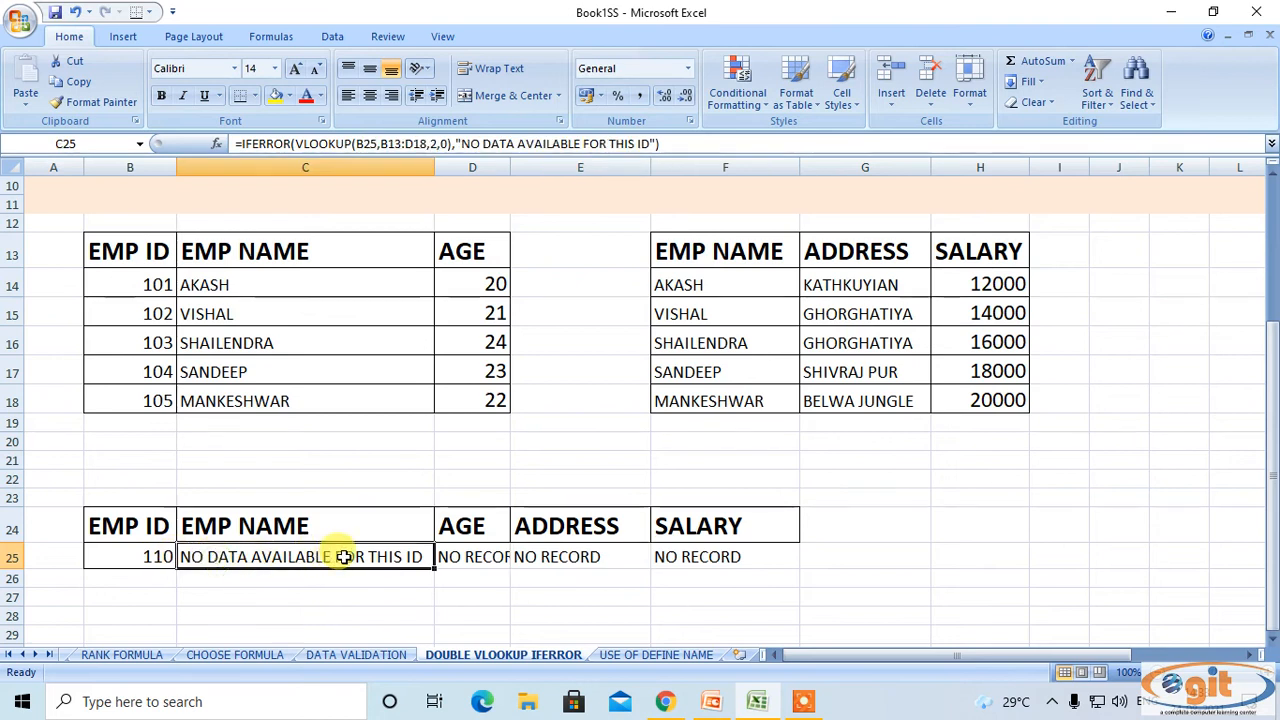
click(168, 556)
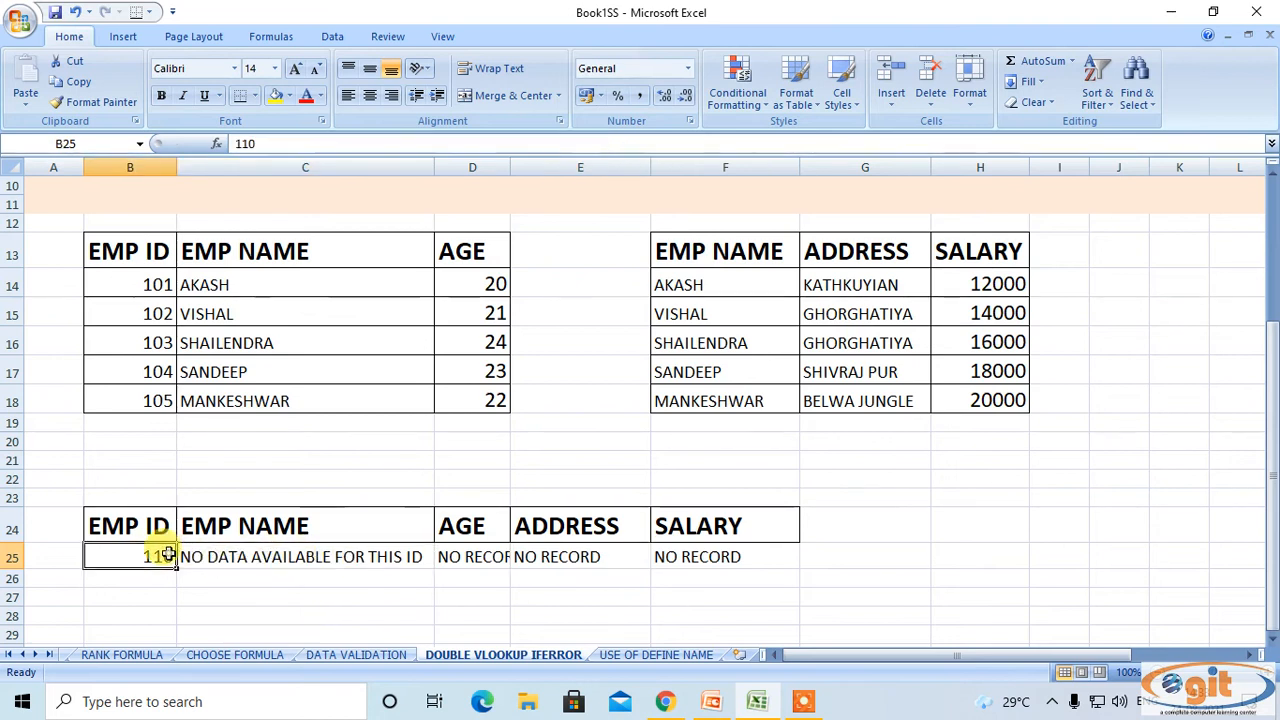
click(253, 558)
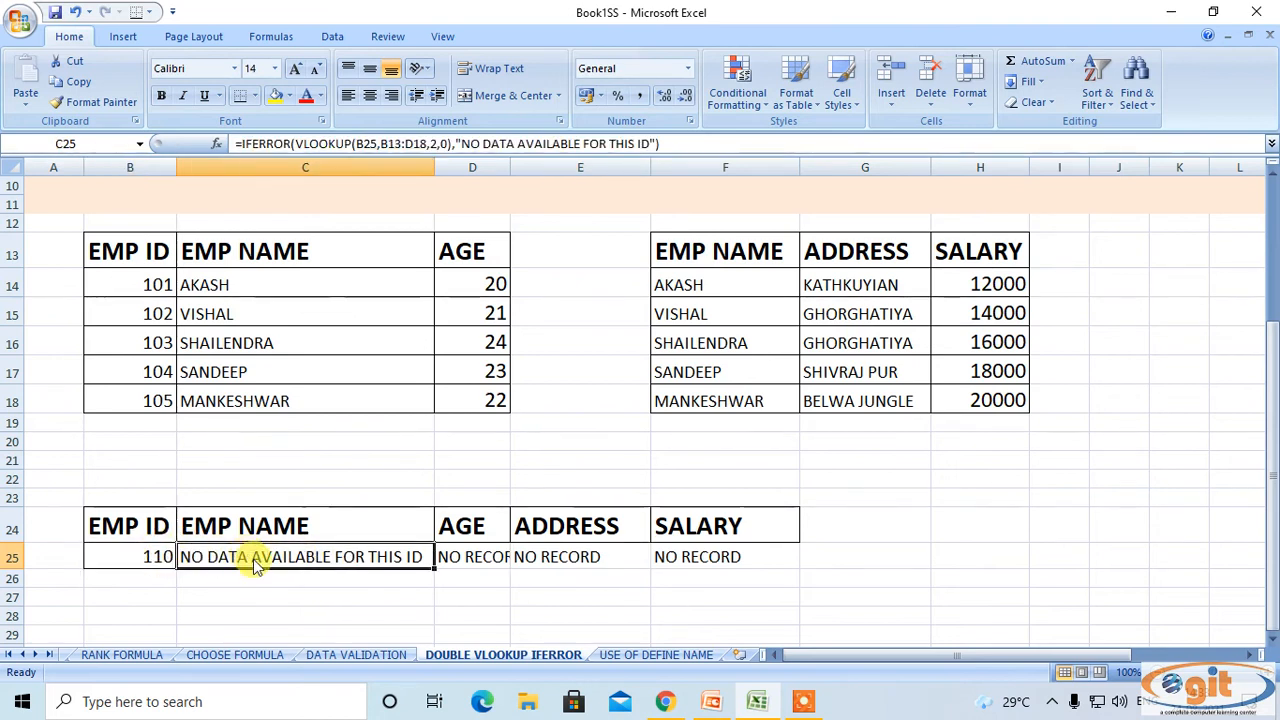
Autofit the width of column D and check the age, address and salary formulas in row 25.
click(480, 167)
double_click(509, 167)
click(462, 554)
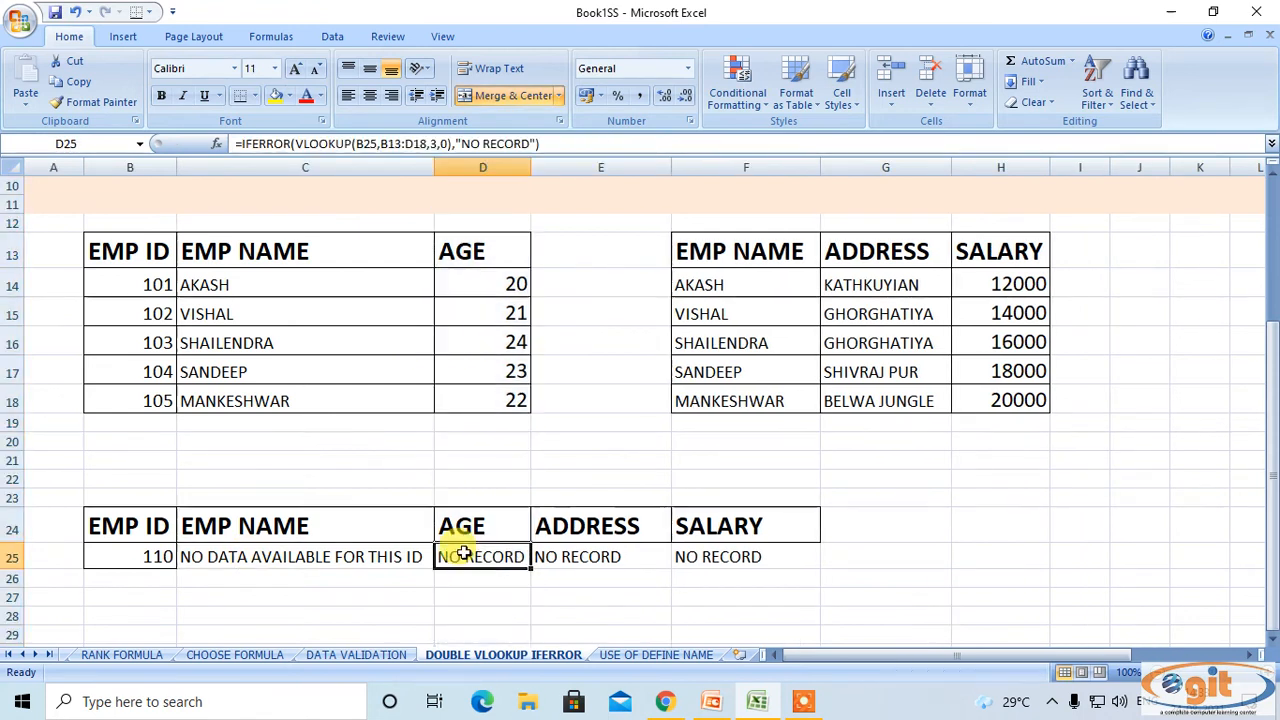
click(565, 550)
click(680, 553)
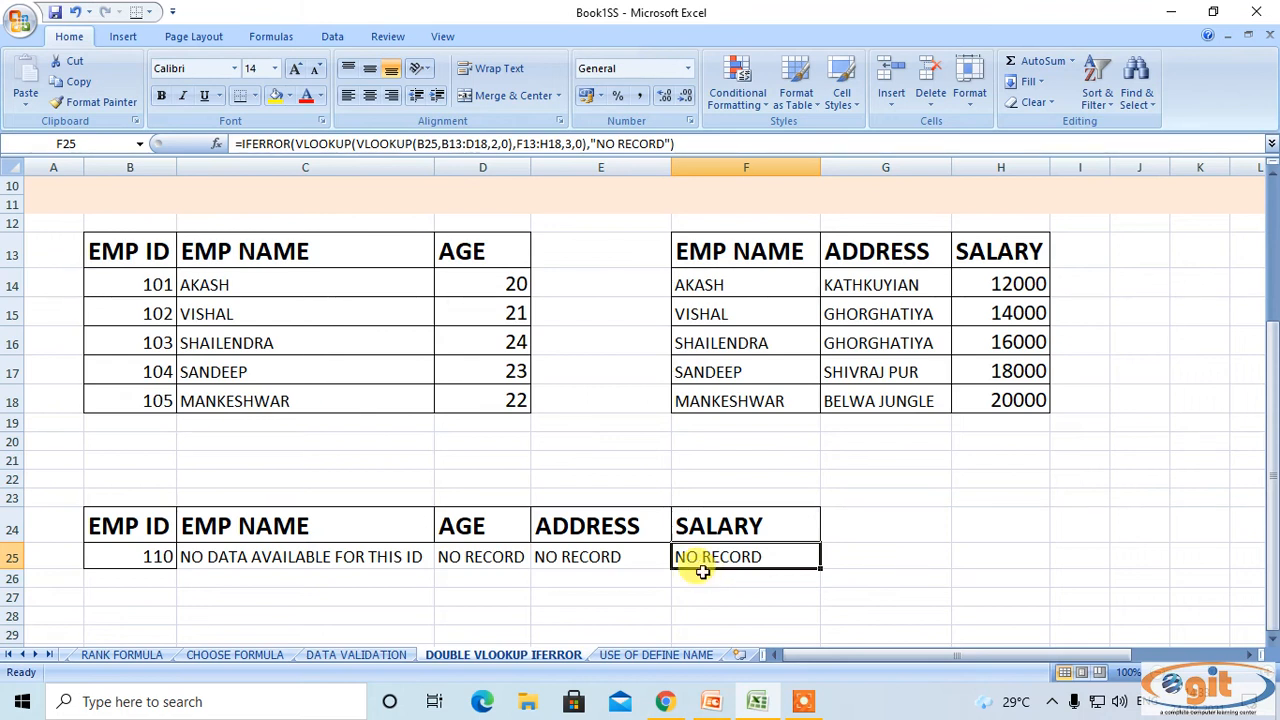
Set the EMP ID in cell B25 to 102 and inspect the name formula in C25.
click(124, 552)
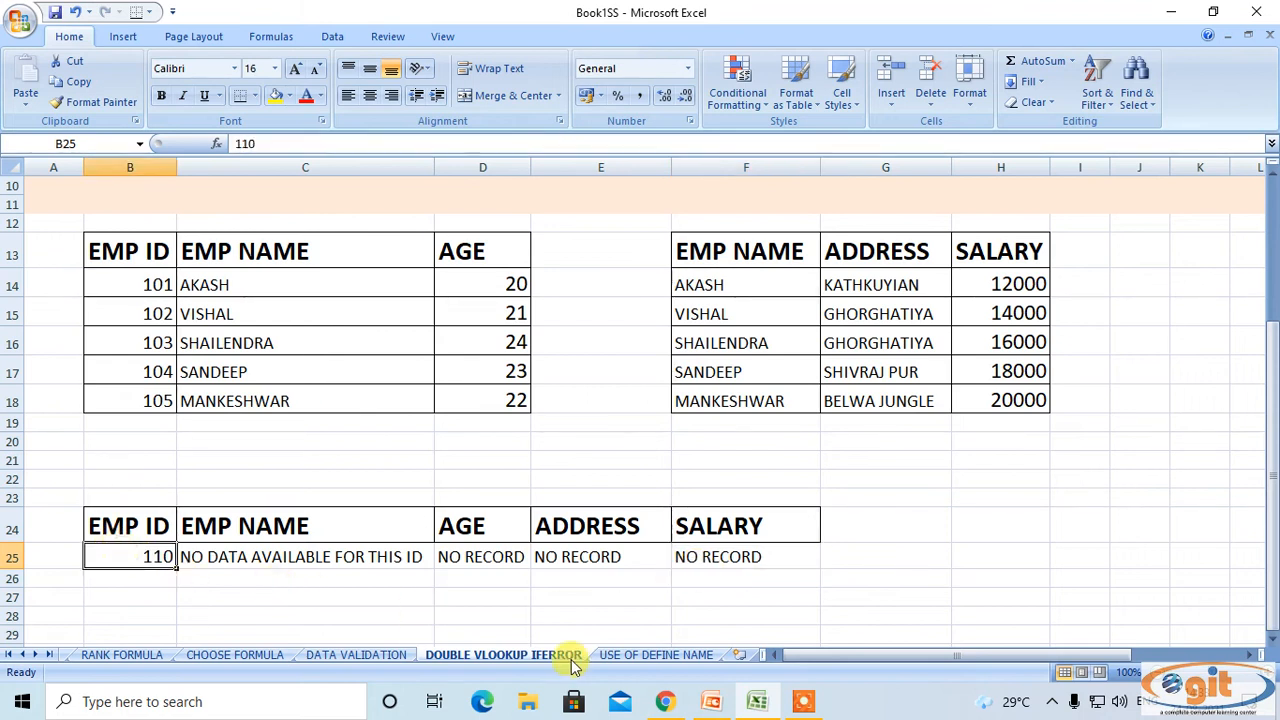
text(102)
key(Return)
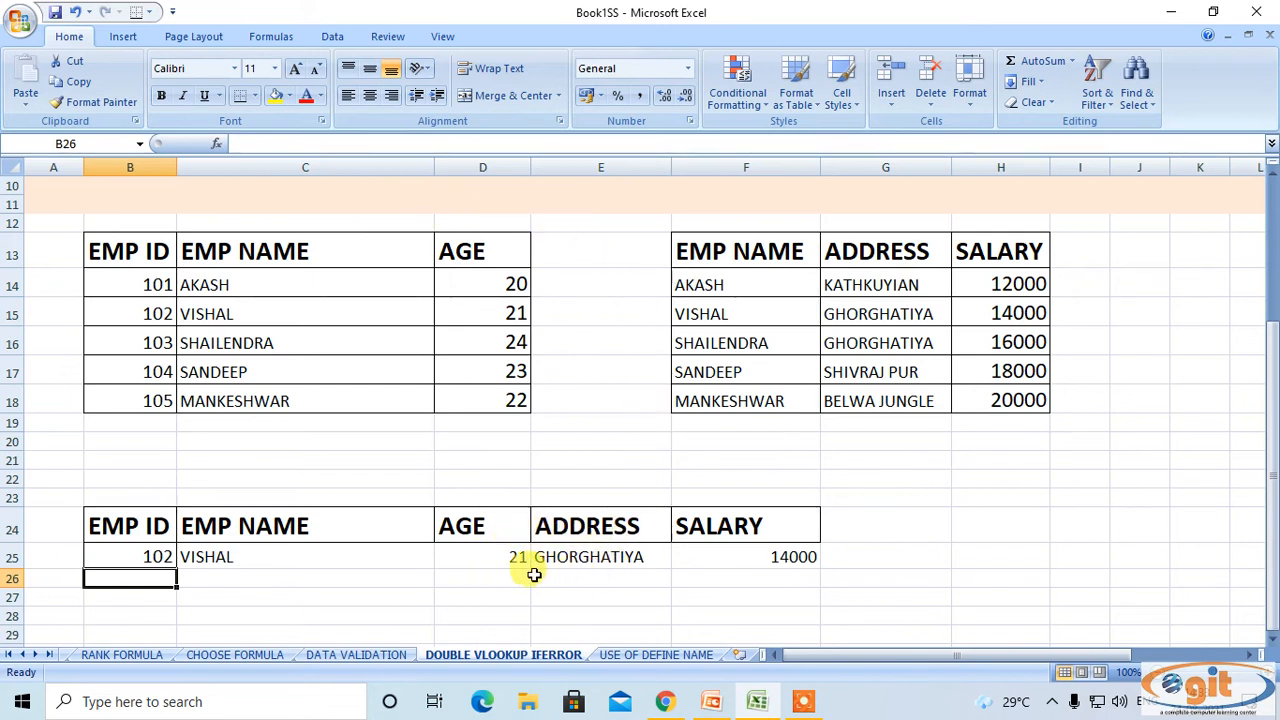
click(252, 594)
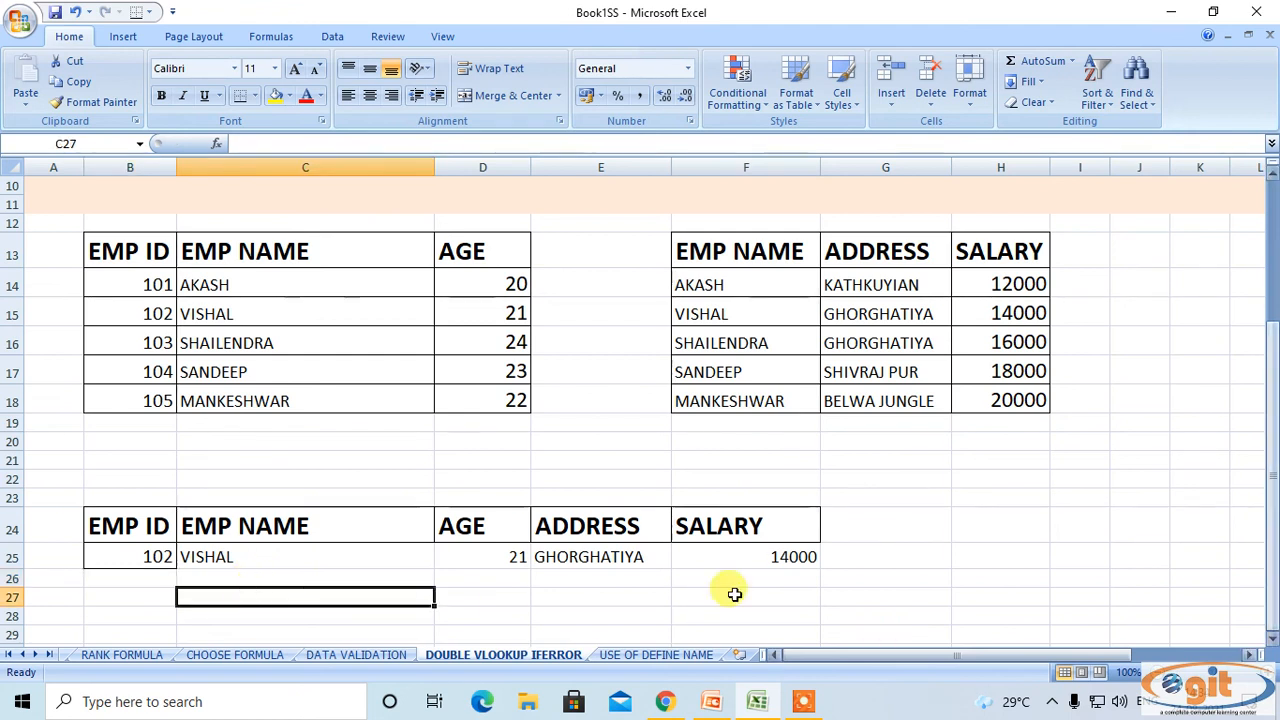
click(343, 564)
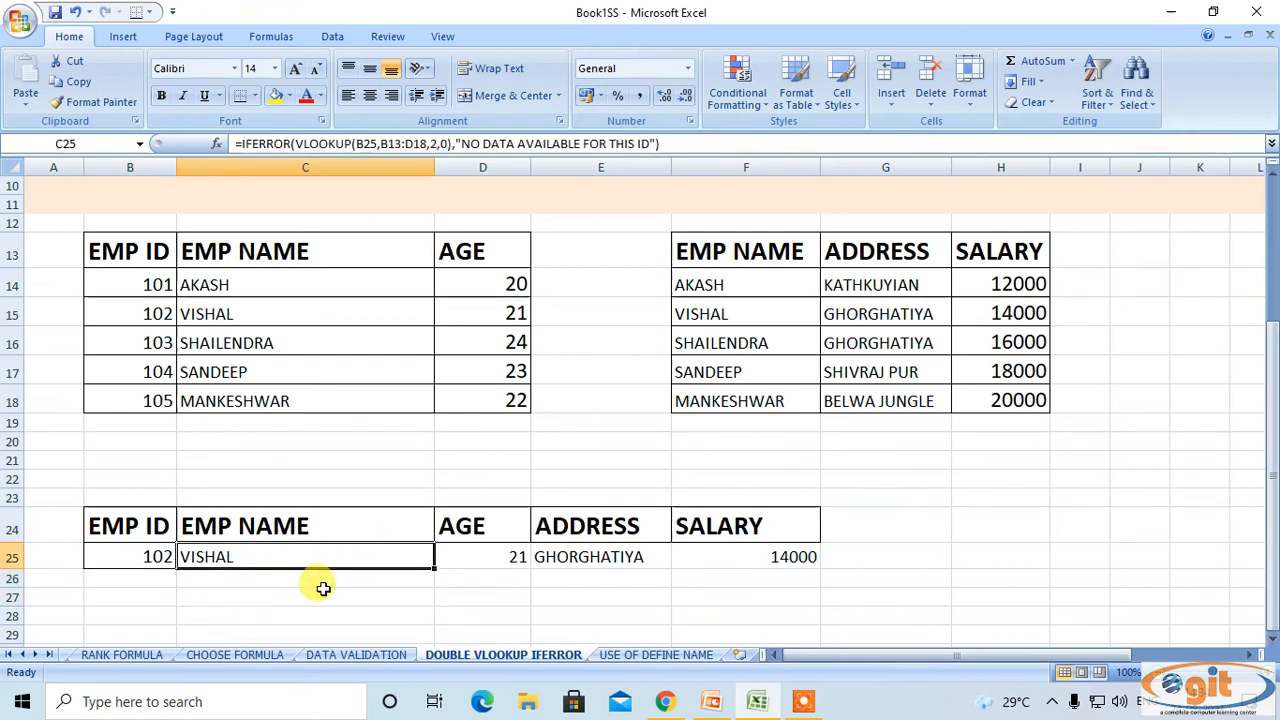
Start an IFERROR formula in C27 with a VLOOKUP of B25 in B13:D18, column 2, match type 0.
click(314, 601)
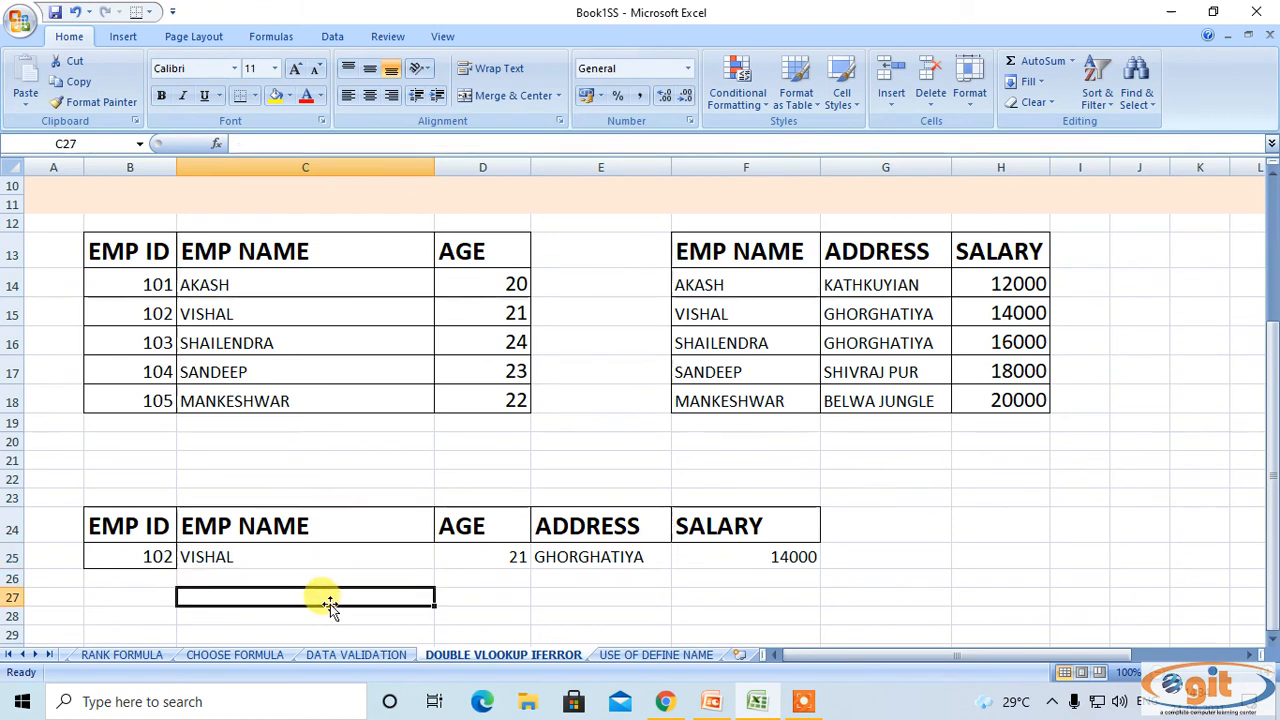
text(=I)
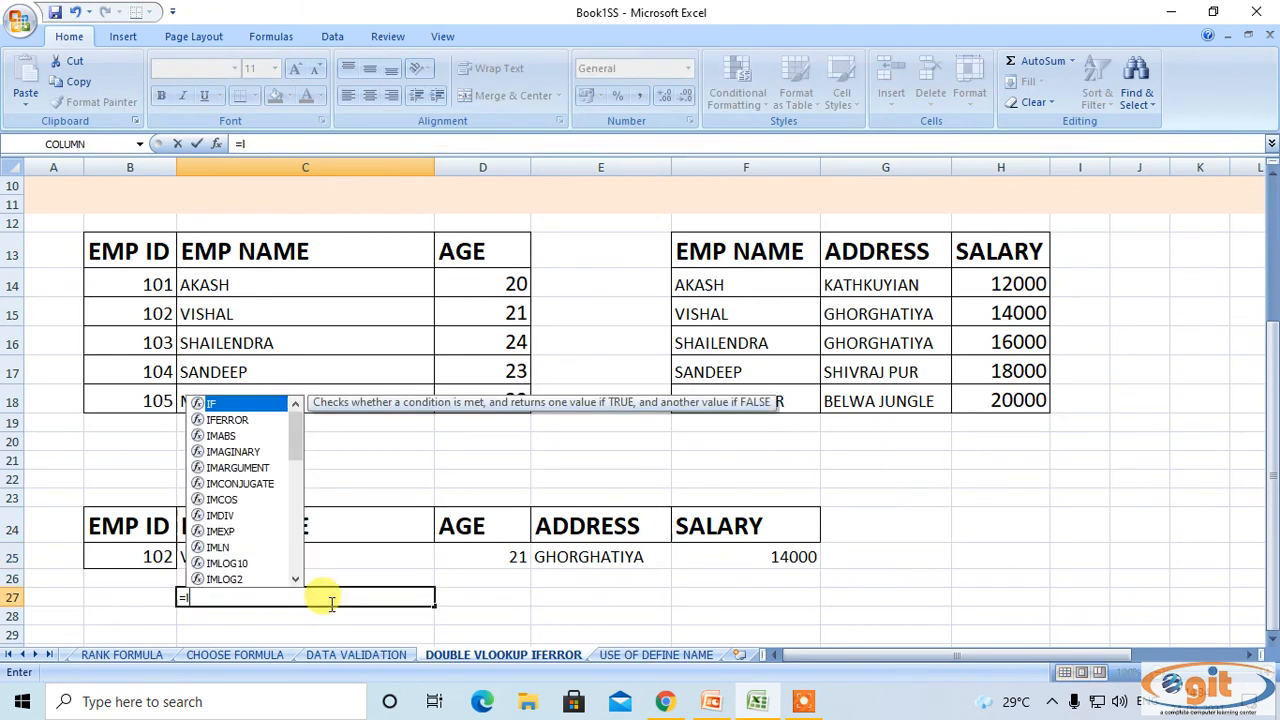
text(FER)
key(Tab)
text(VL)
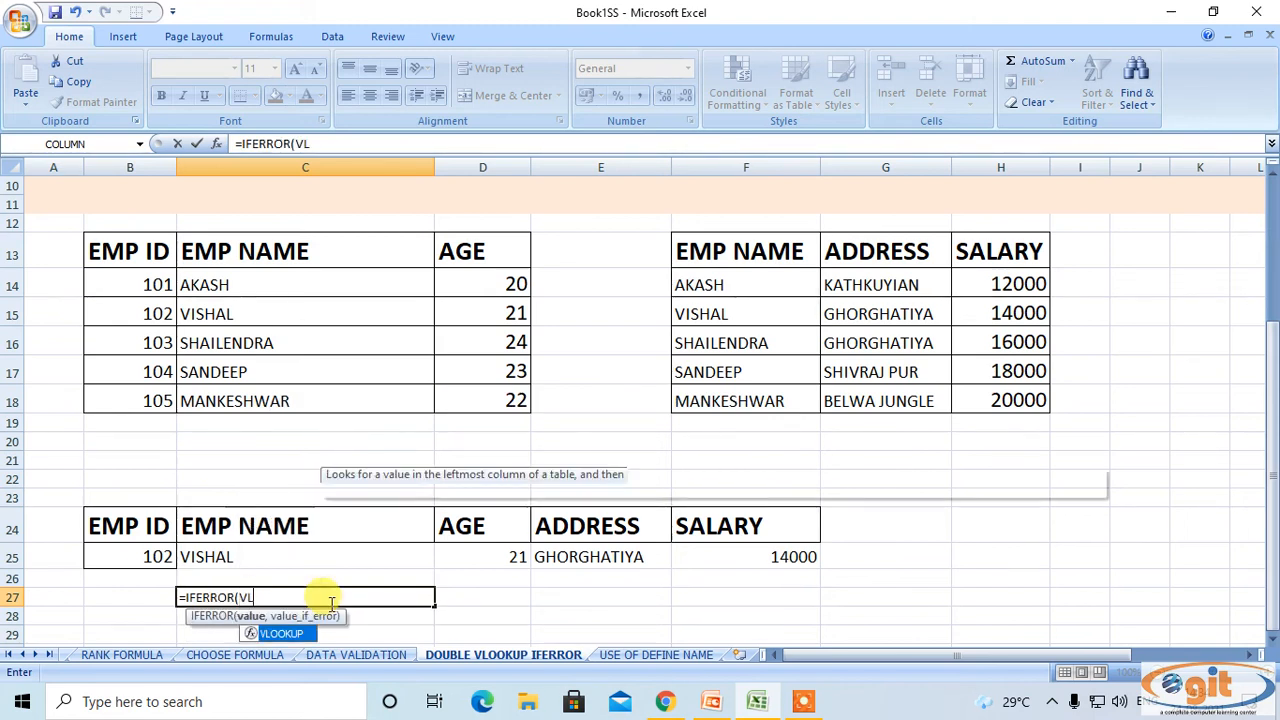
key(Tab)
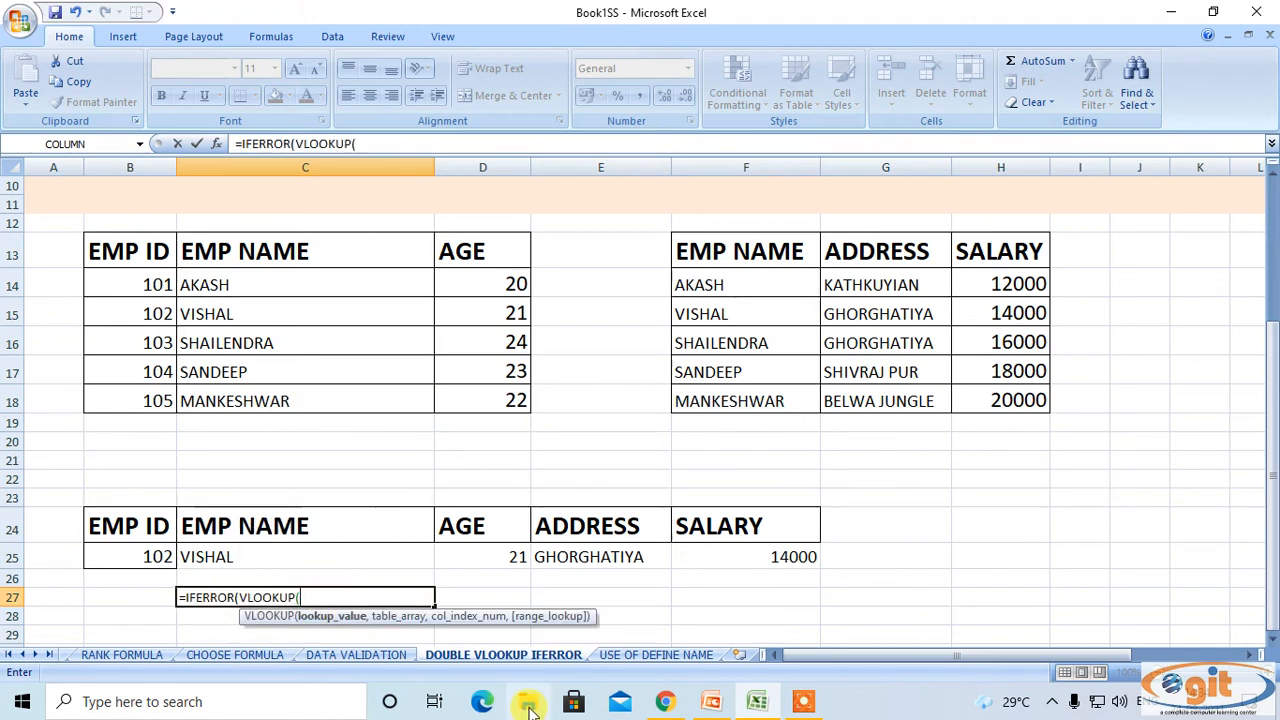
text(,)
drag(120, 255, 497, 399)
text(,)
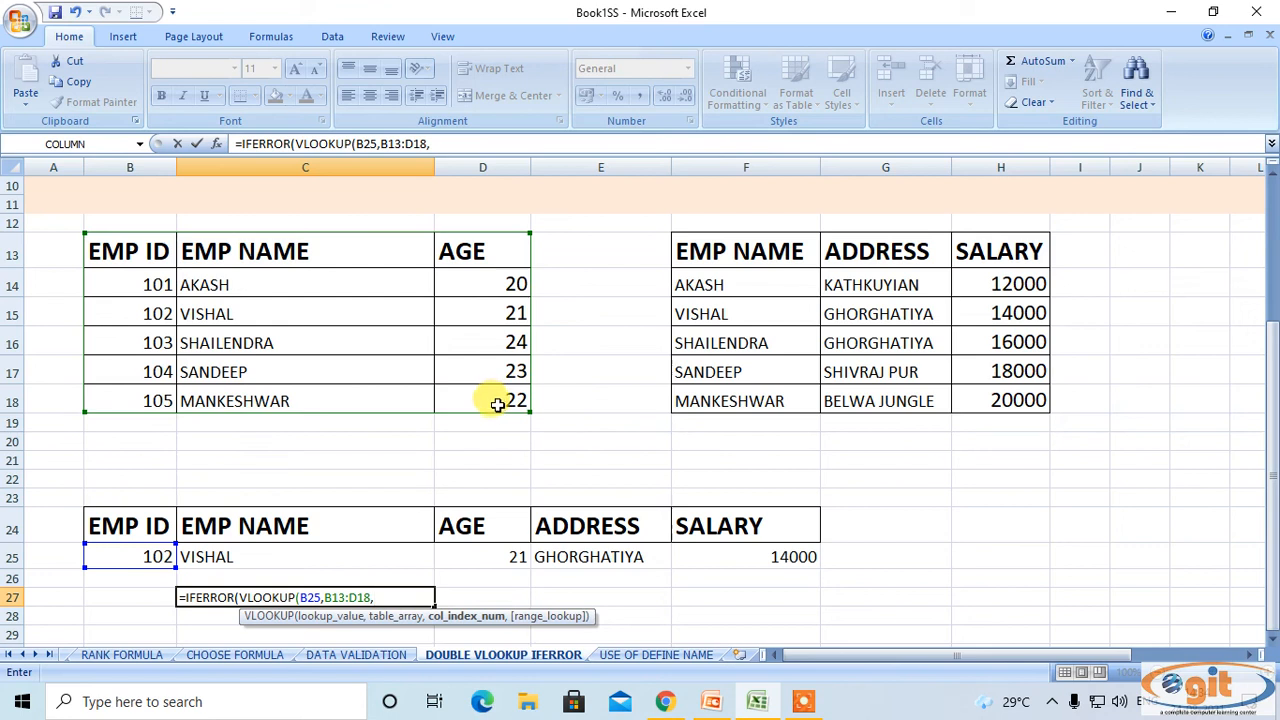
text(2,0)
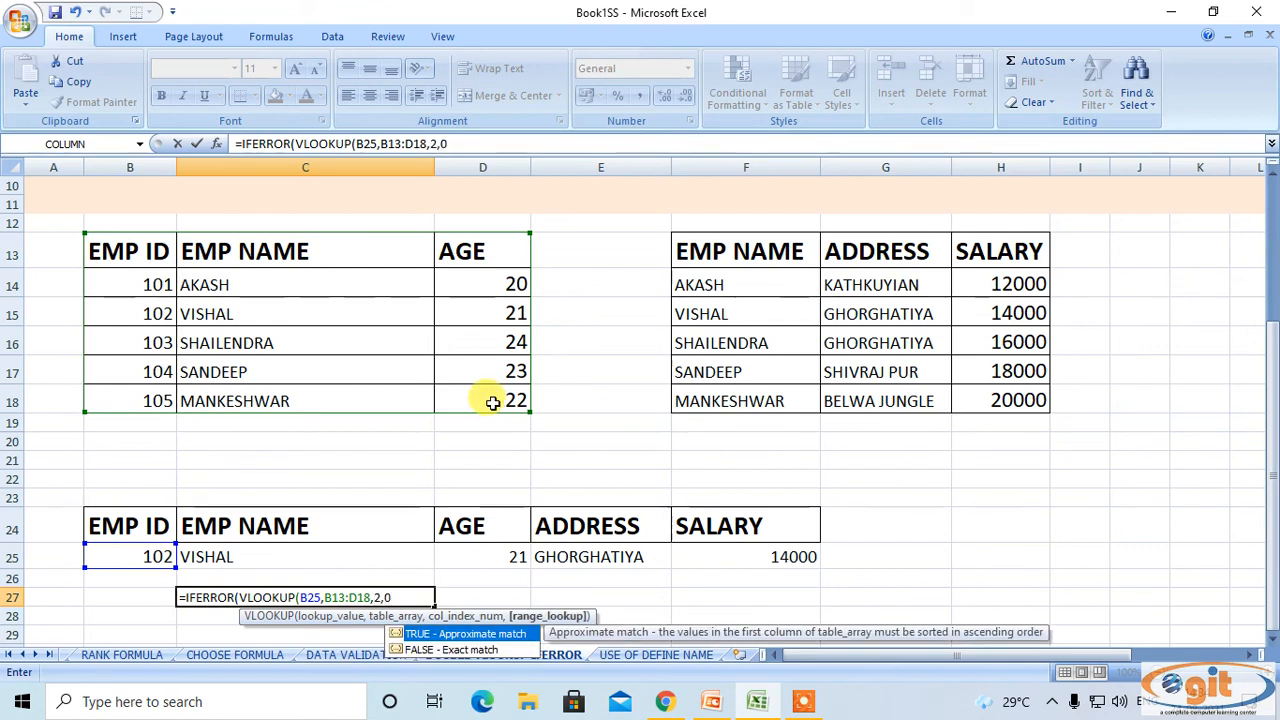
Complete C27's IFERROR with "NO DATA AVAILABLE FOR THIS ID" as the value if error.
text(),"N)
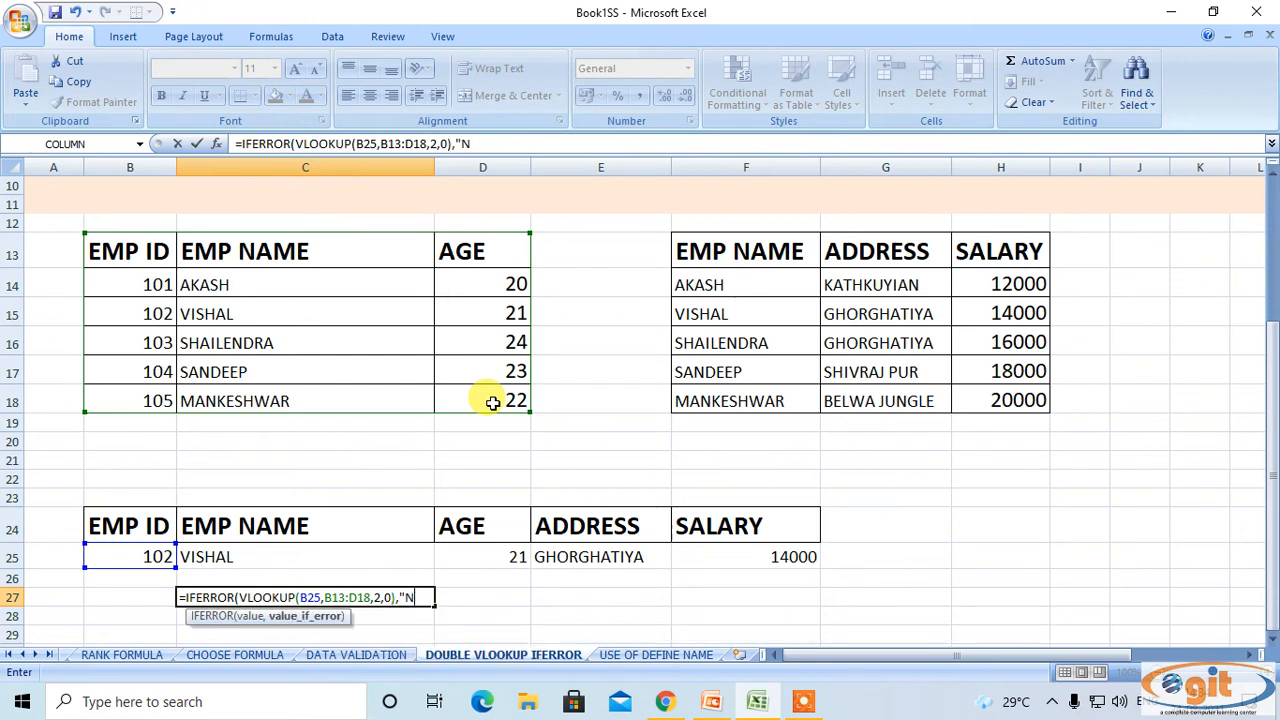
text(O DATA )
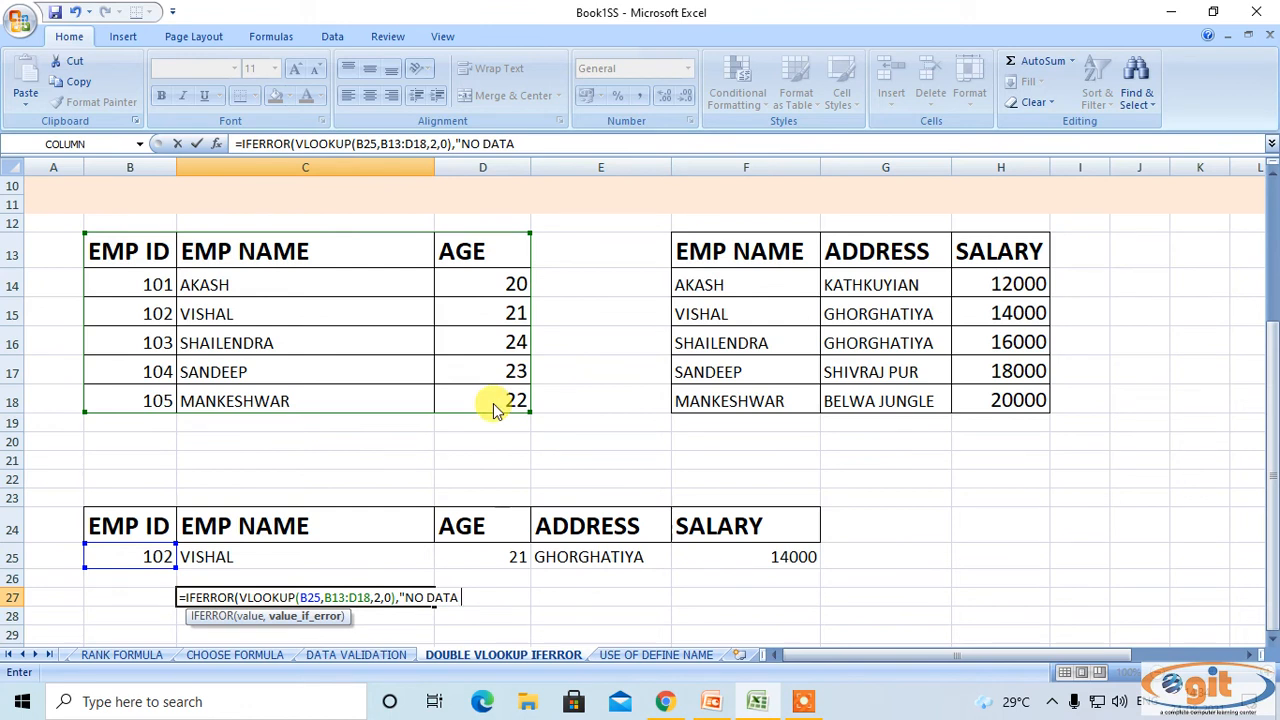
text(AVAIL)
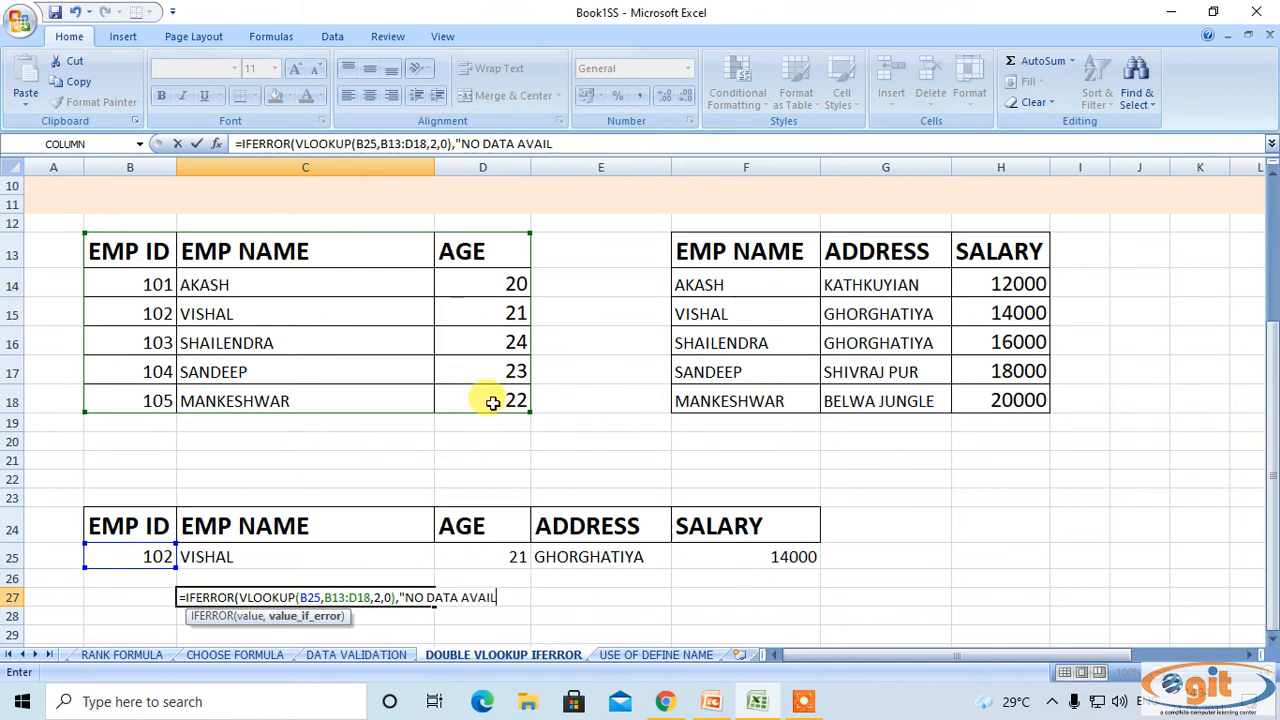
text(ABLE )
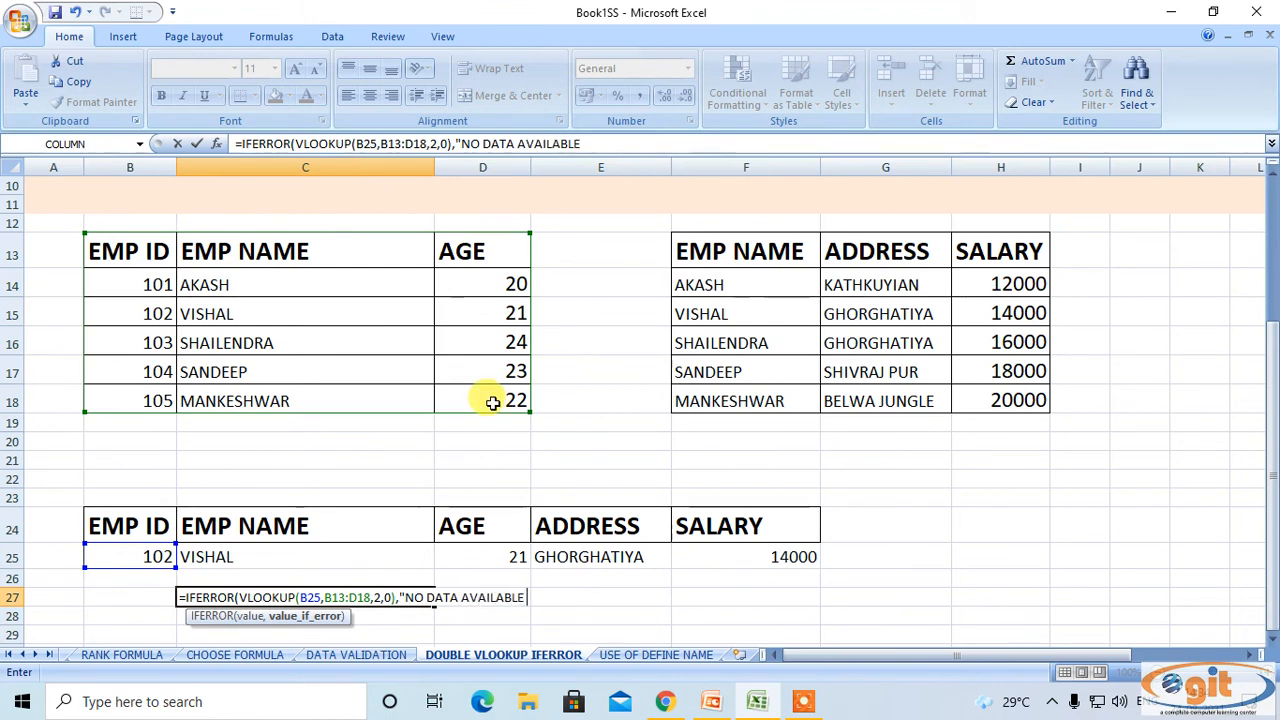
text(FOR THIS)
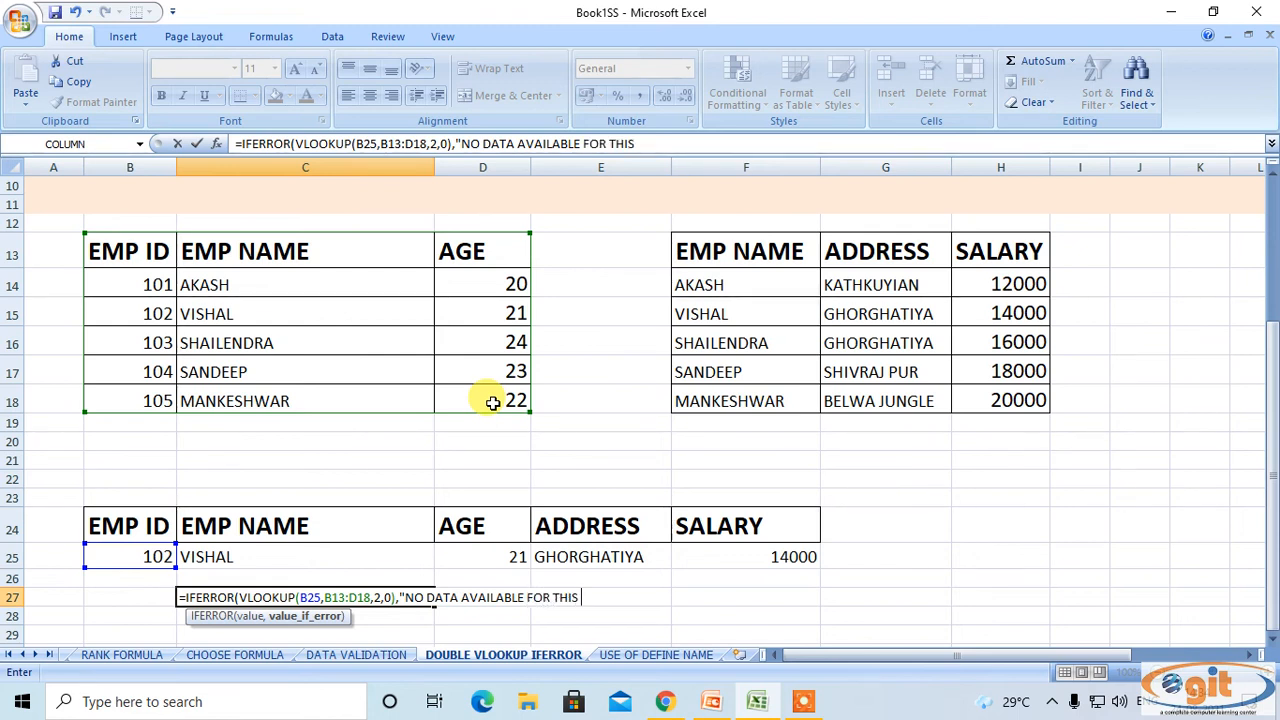
text(ID")
key(Return)
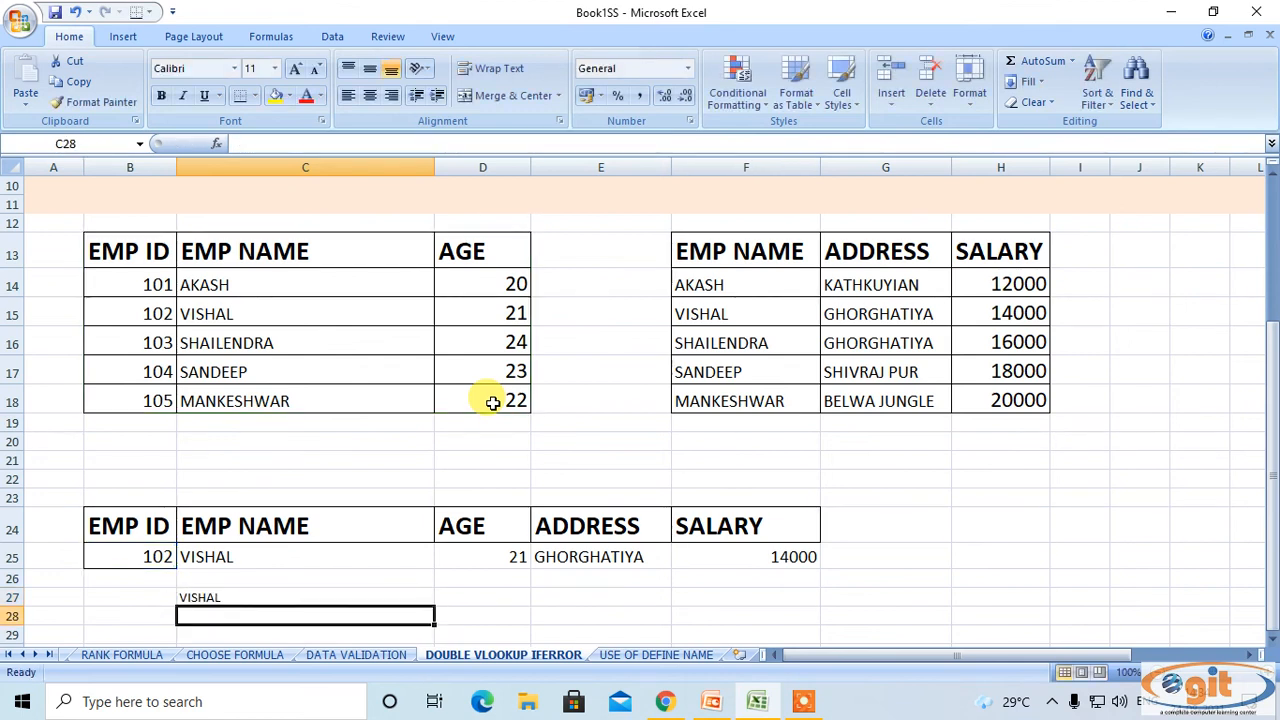
Start an IFERROR double VLOOKUP in E27, nesting VLOOKUP(B25,B13:D18,2,0) as the outer lookup value.
click(553, 598)
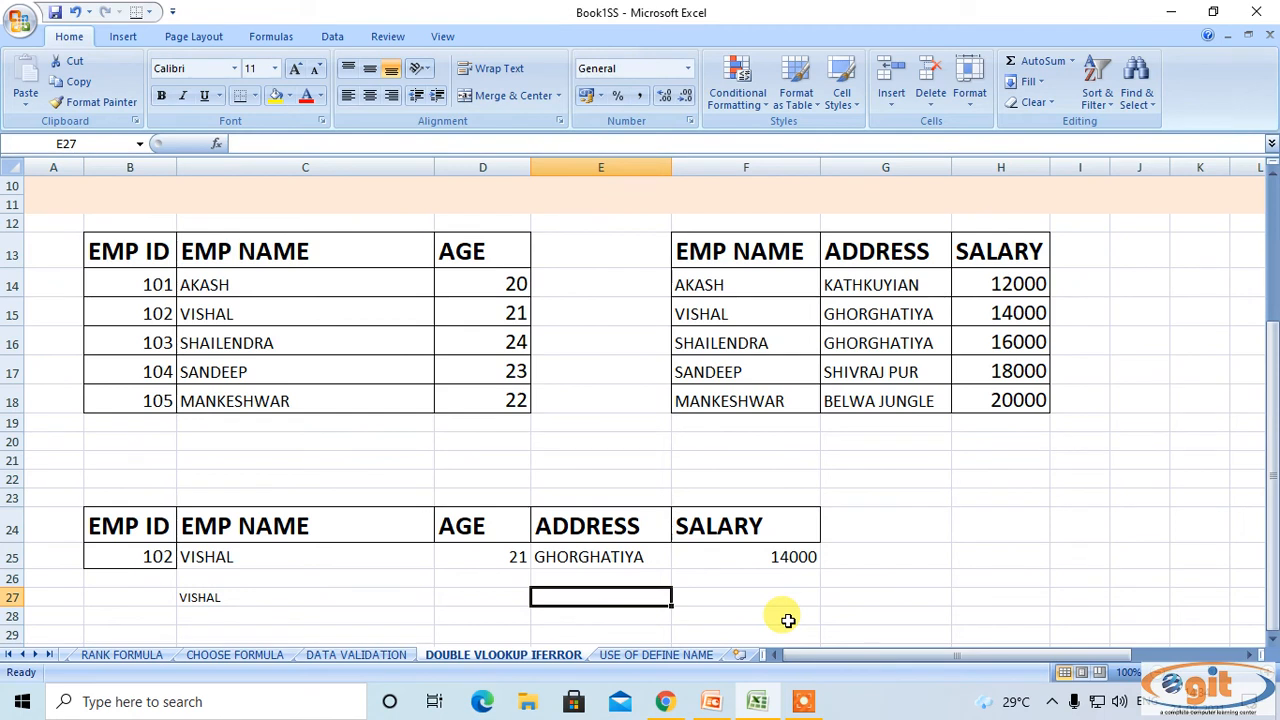
text(=IFERROR()
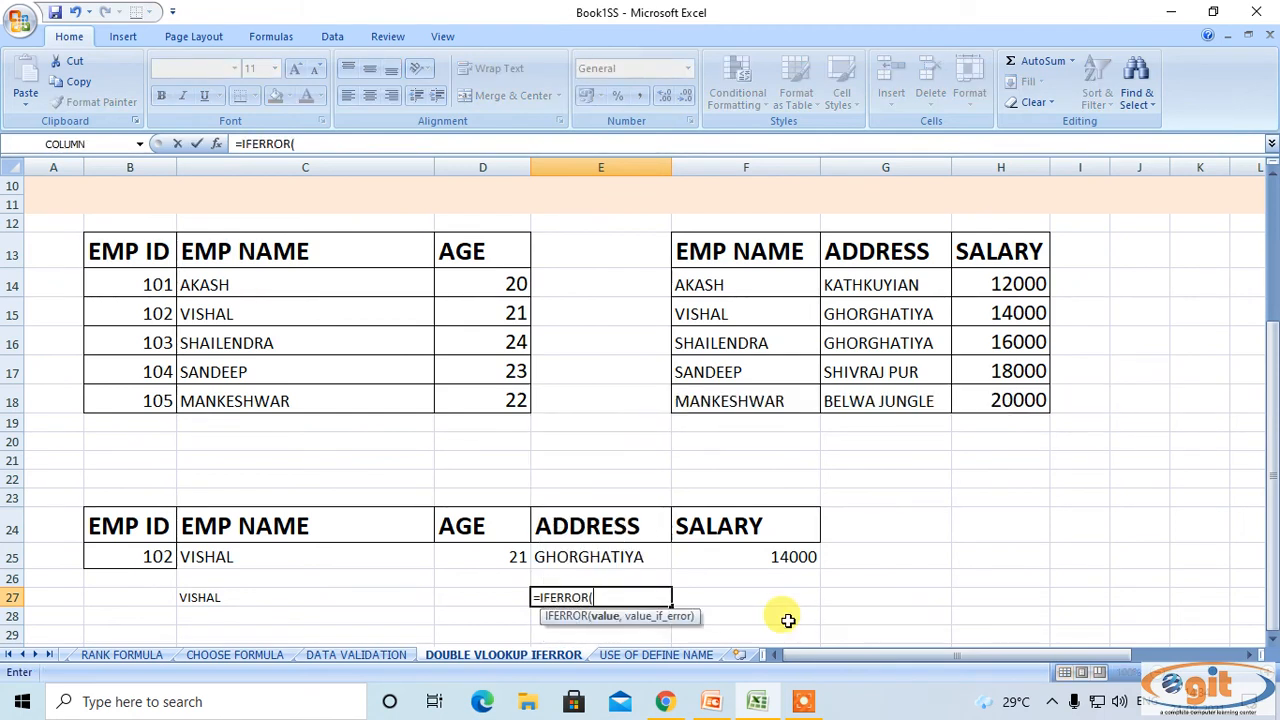
text(V)
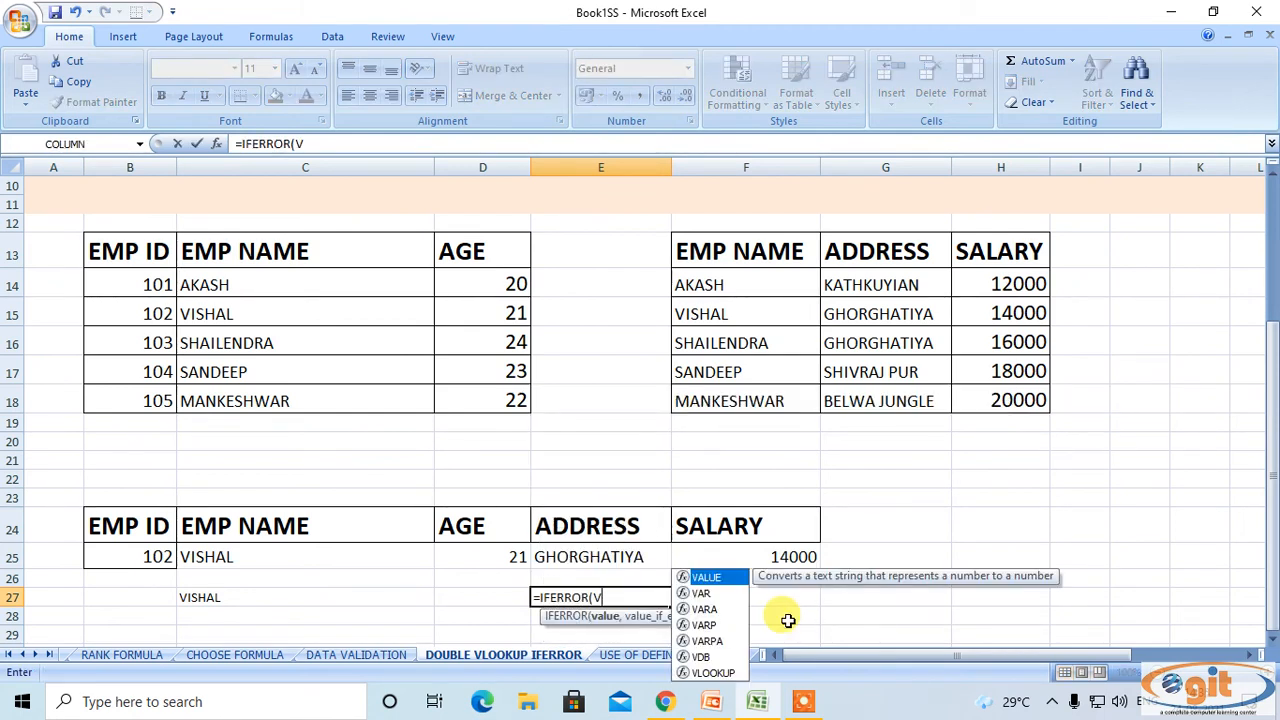
text(LOOKUP(V)
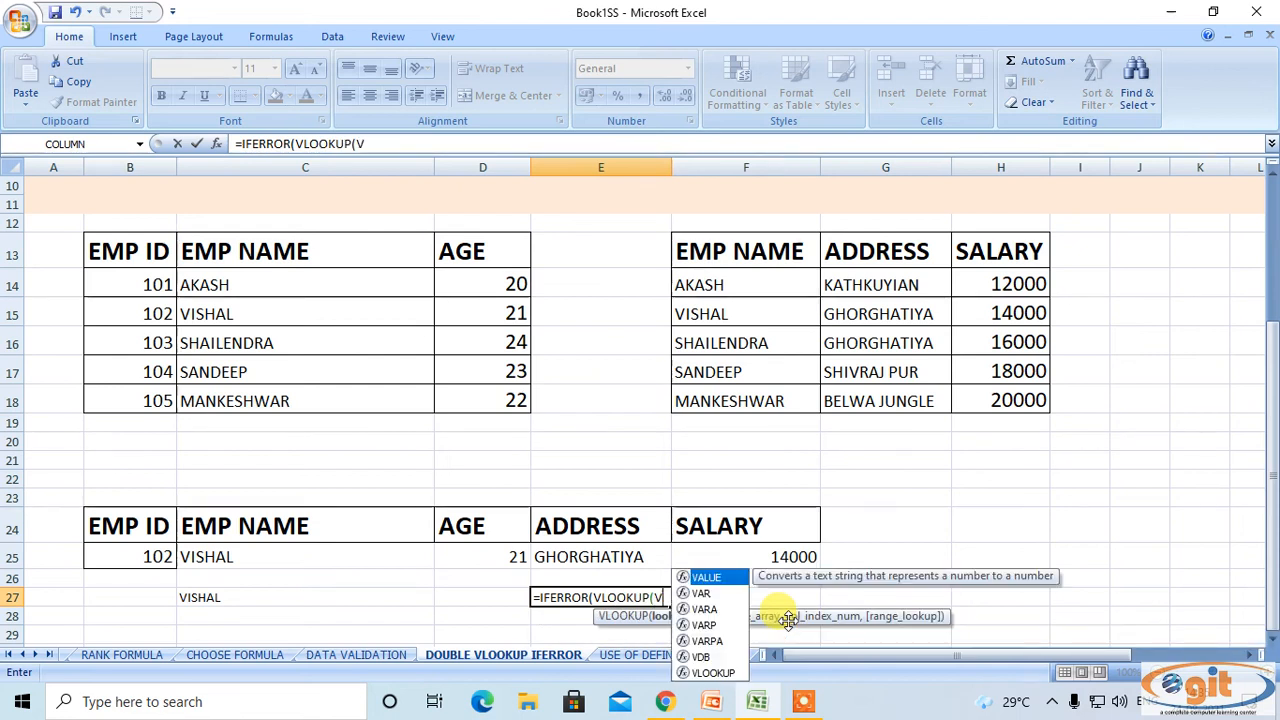
text(L)
key(Tab)
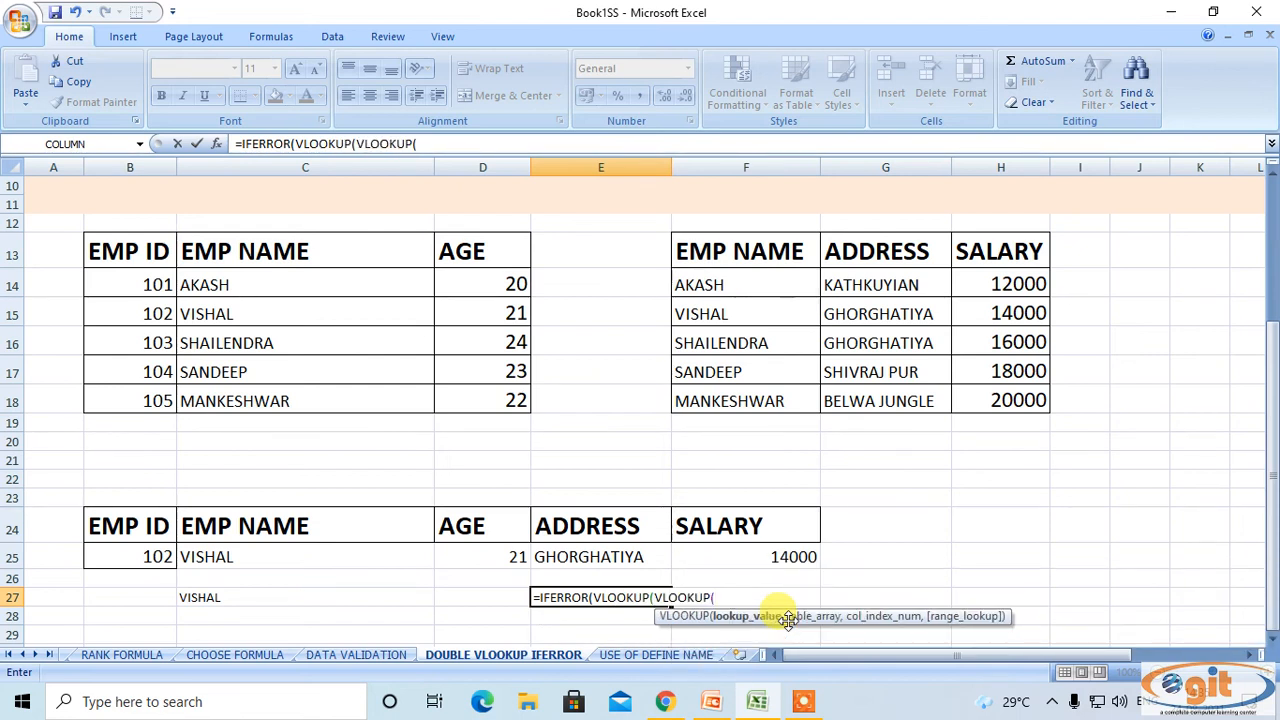
click(148, 552)
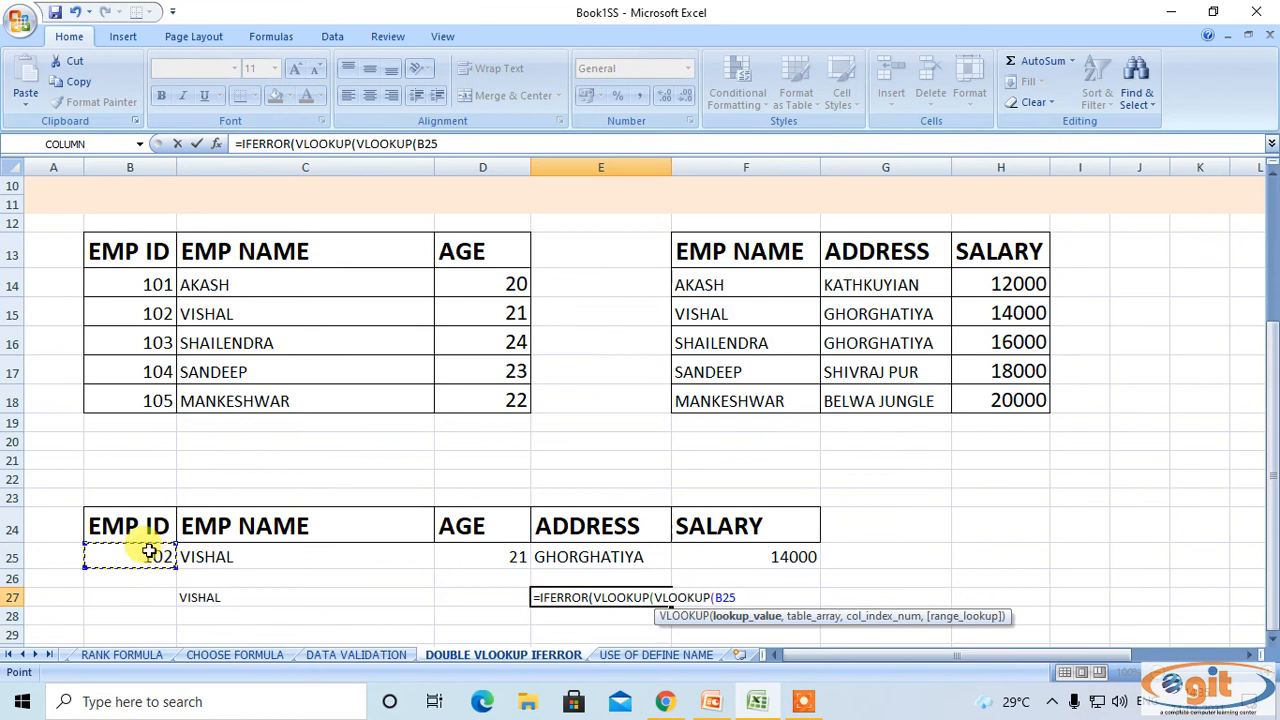
text(,)
drag(128, 258, 491, 400)
text(,)
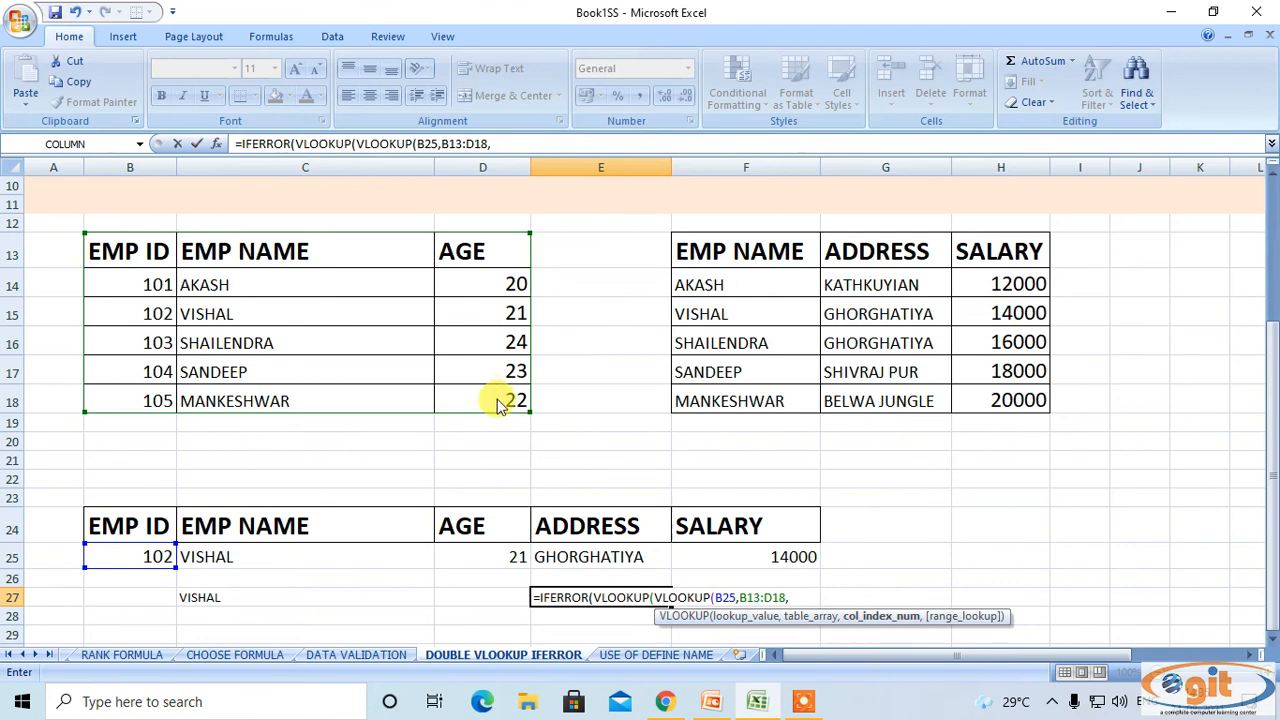
text(2,0)
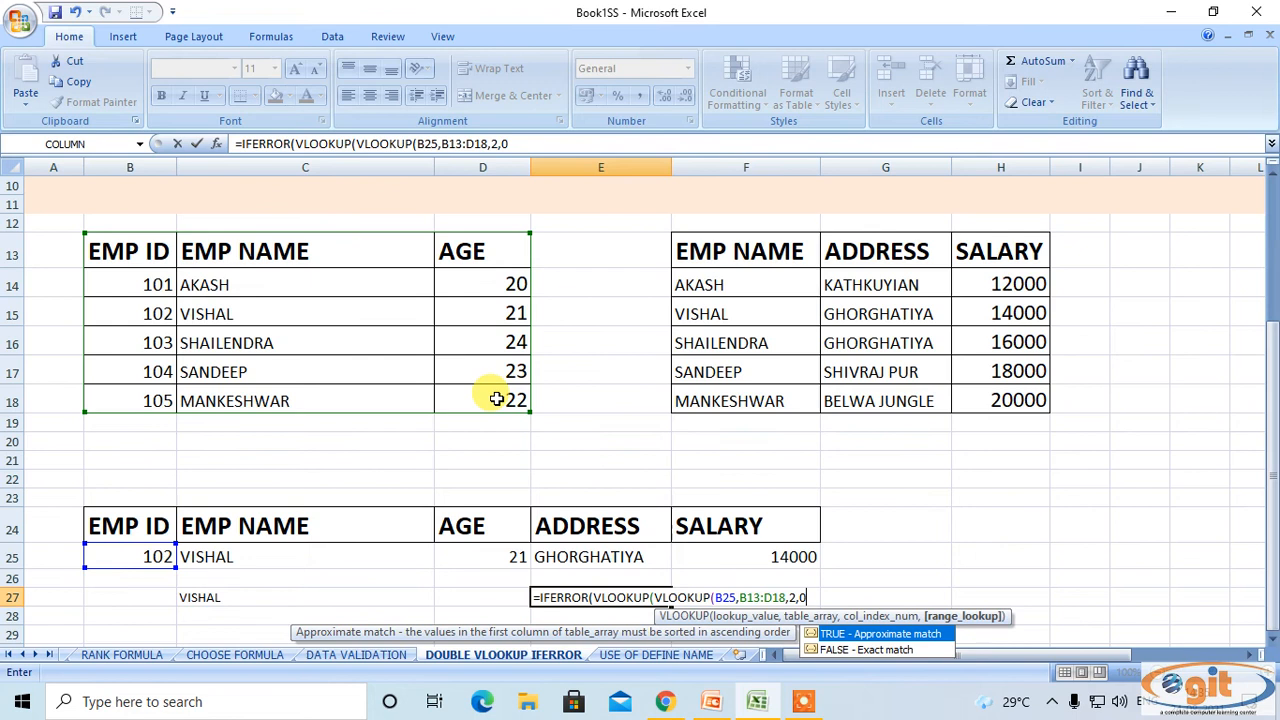
text(),)
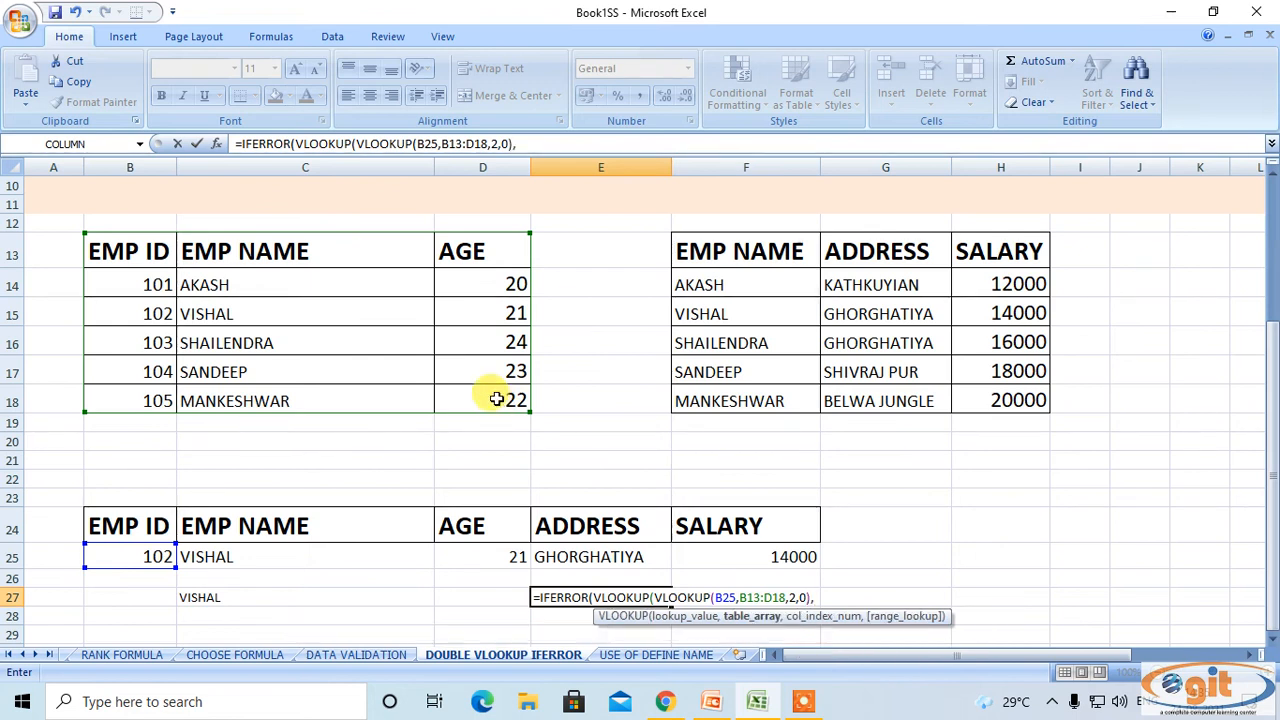
Finish E27's outer VLOOKUP with table F13:H18, column 2, match type 0, and "NO RECORD" as the value if error.
drag(741, 252, 992, 393)
text(,)
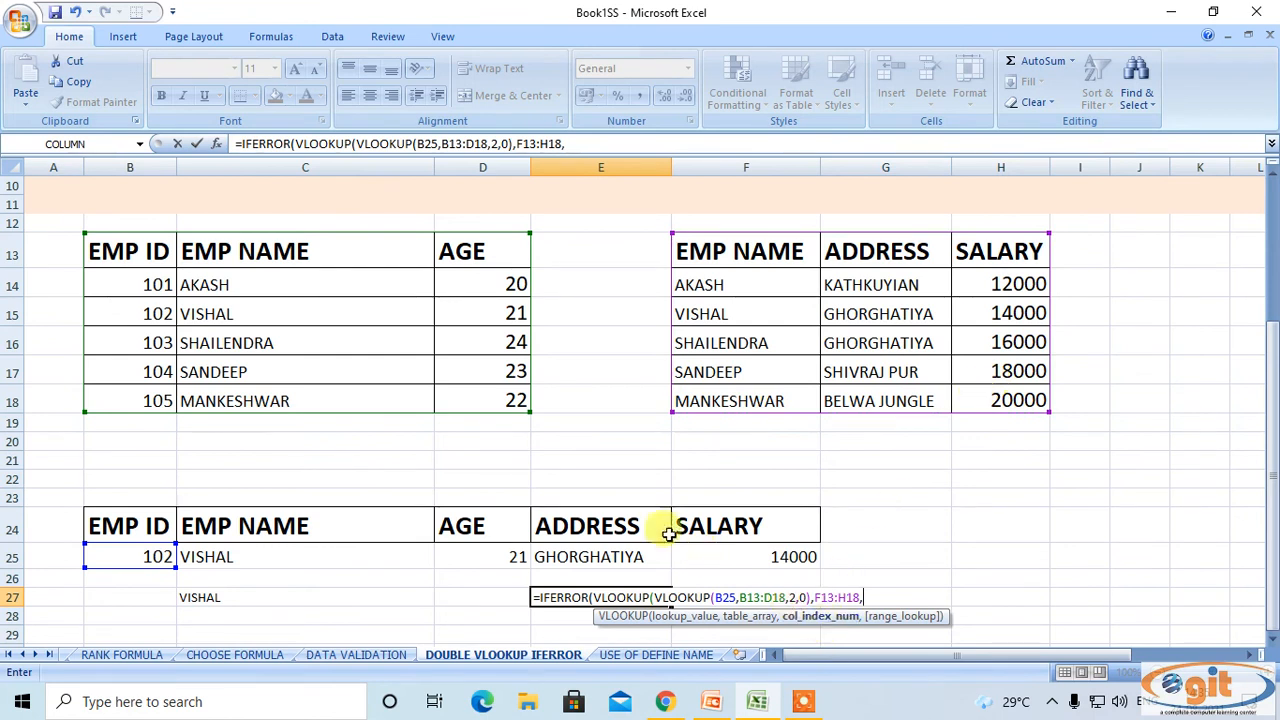
text(2,0),)
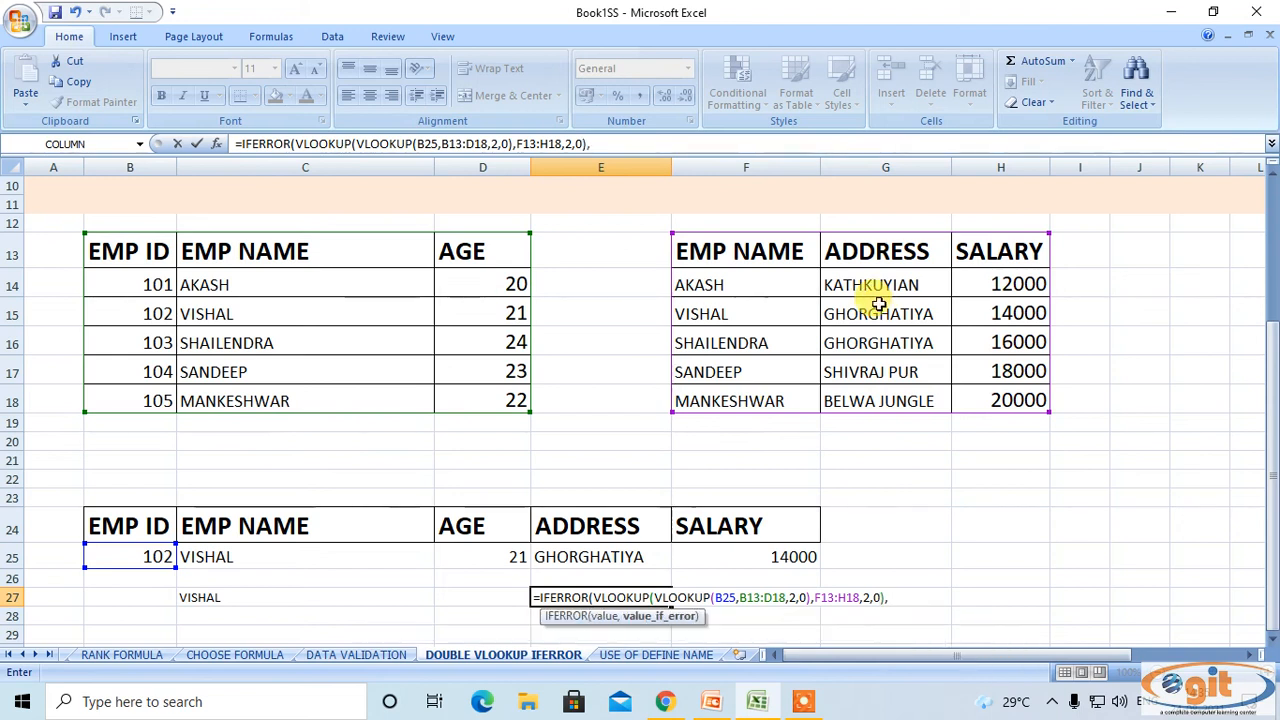
text("NO RECORD"))
key(Return)
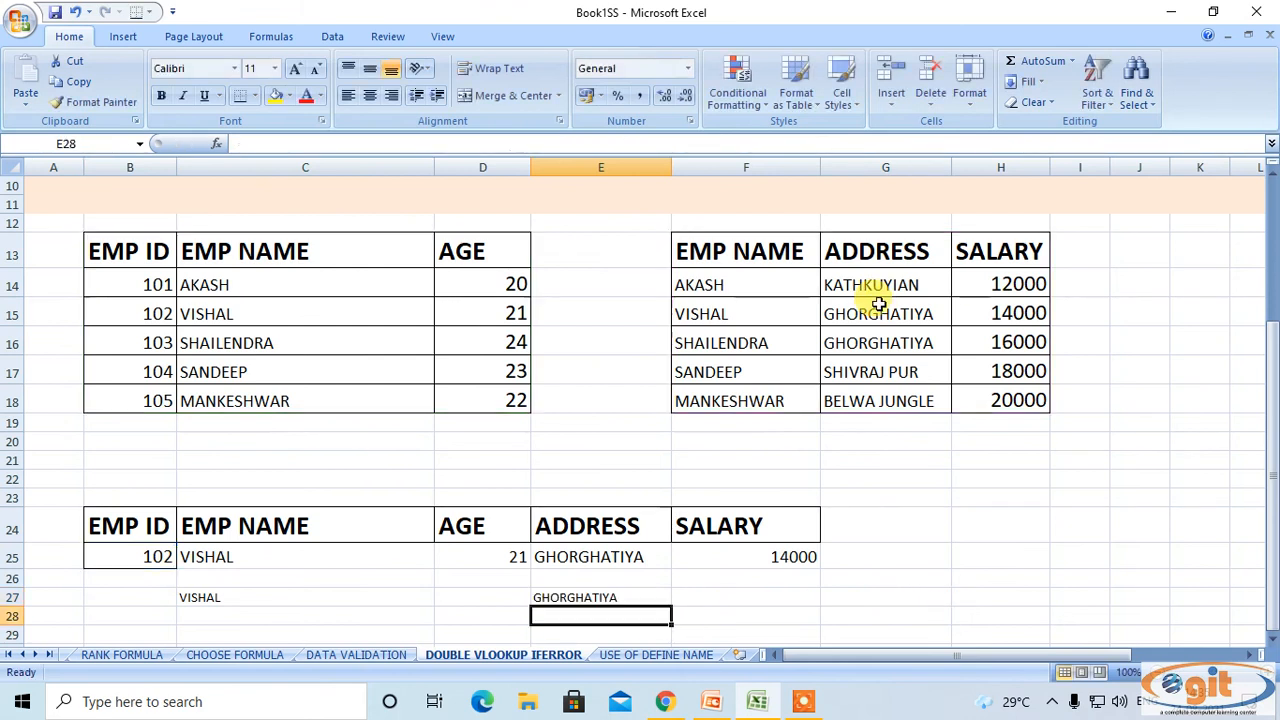
Increase the font size of the lookup results in C27 and E27 to 14.
drag(330, 597, 555, 595)
click(295, 68)
click(295, 68)
click(925, 414)
Set the EMP ID in cell B25 to 103 and check the lookup results in rows 25 and 27.
click(135, 553)
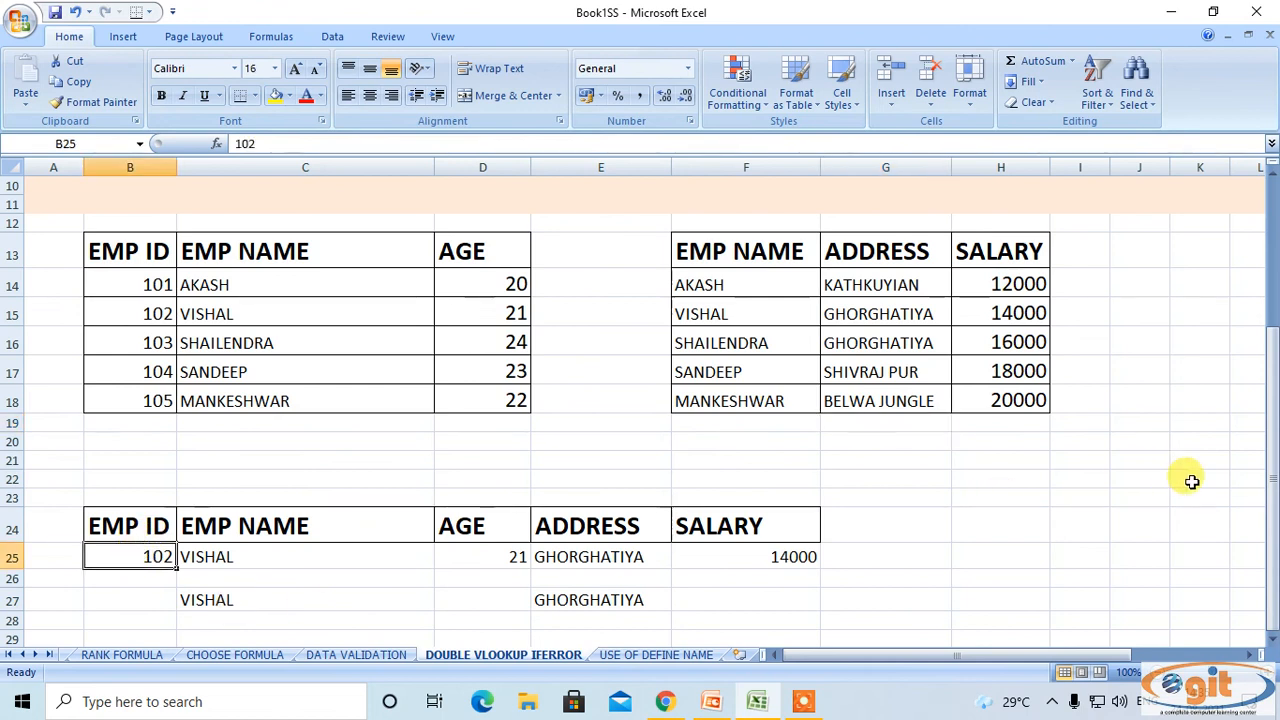
text(1)
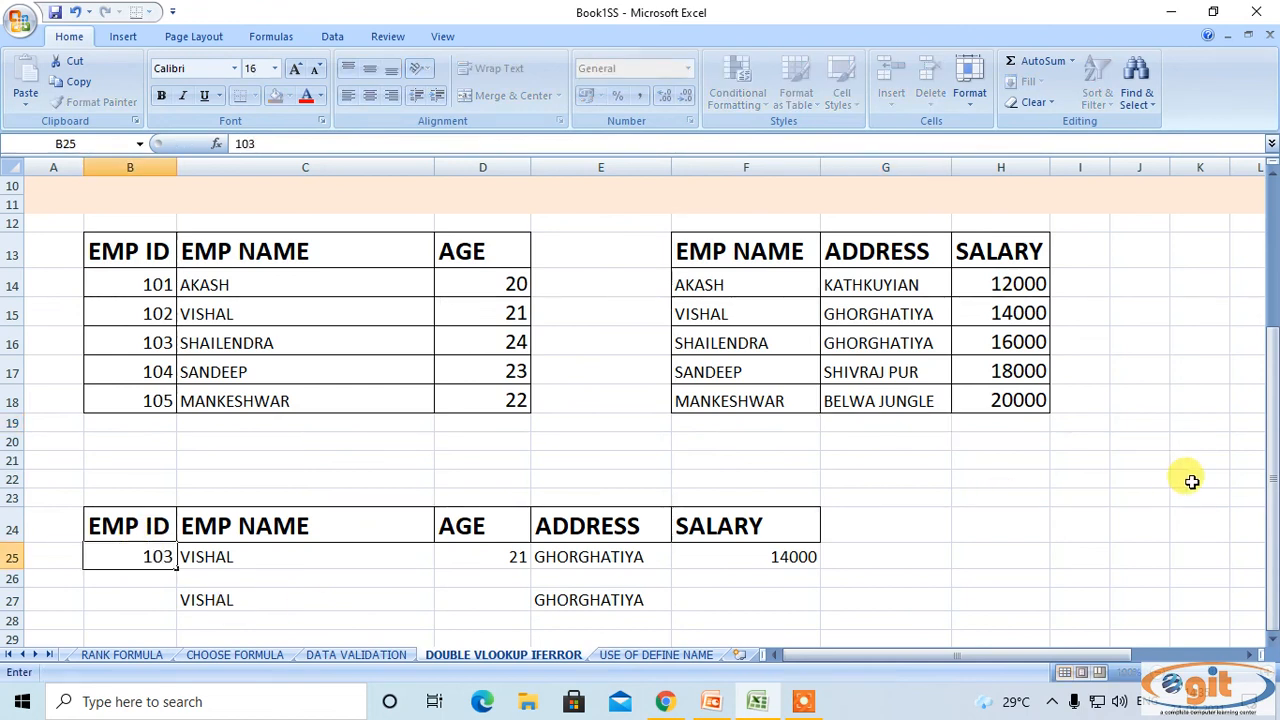
text(03)
key(Return)
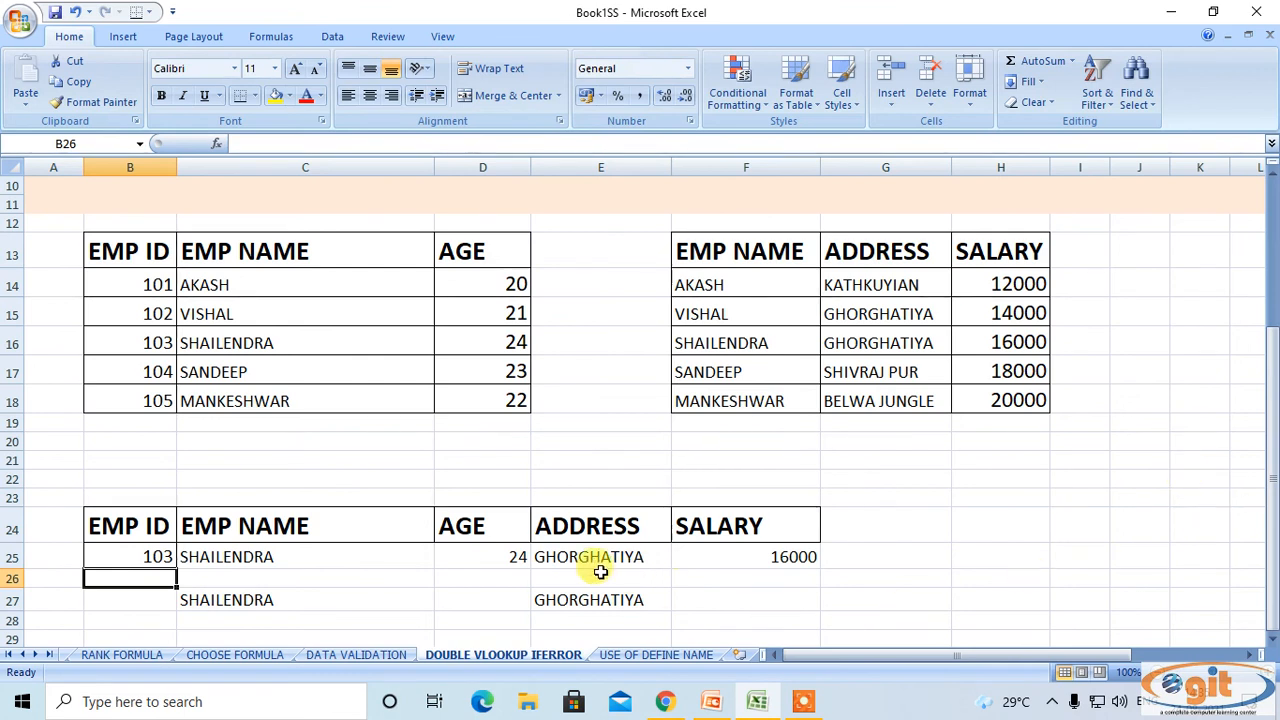
Set the EMP ID in cell B25 to 104 and inspect the lookup formulas in rows 25 and 27.
click(166, 557)
text(1)
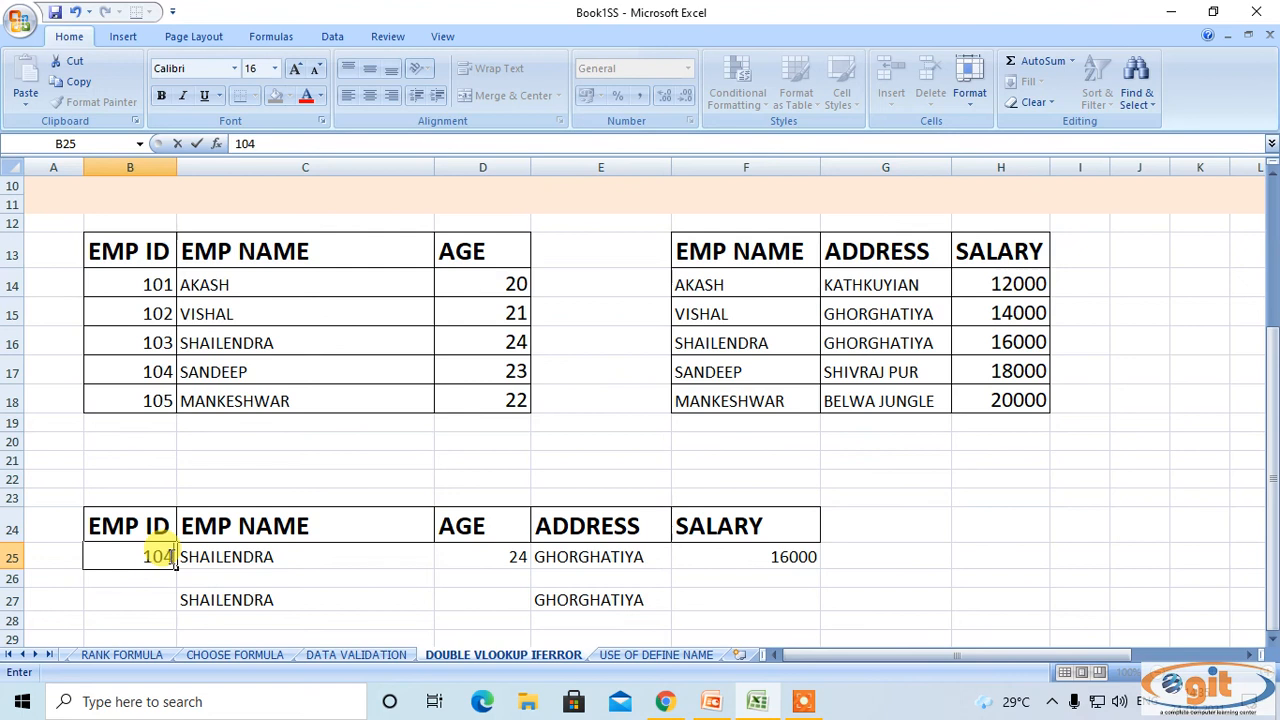
text(04)
key(Return)
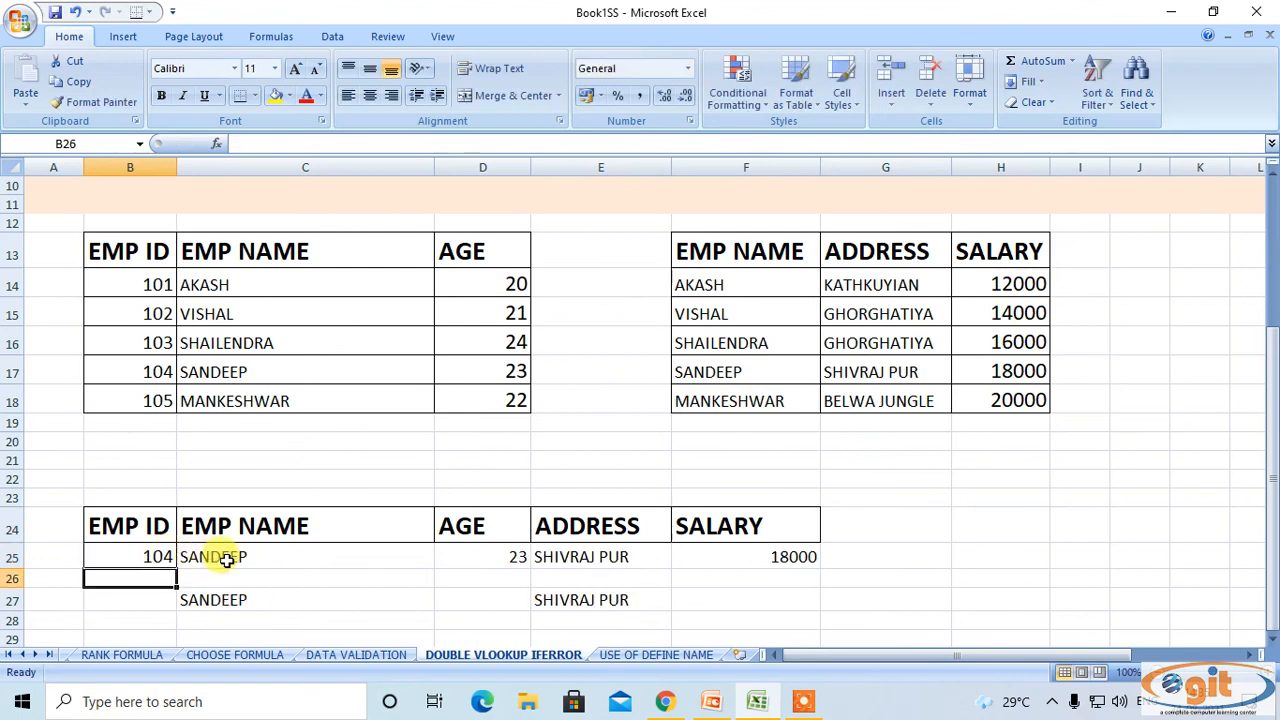
click(197, 562)
click(255, 603)
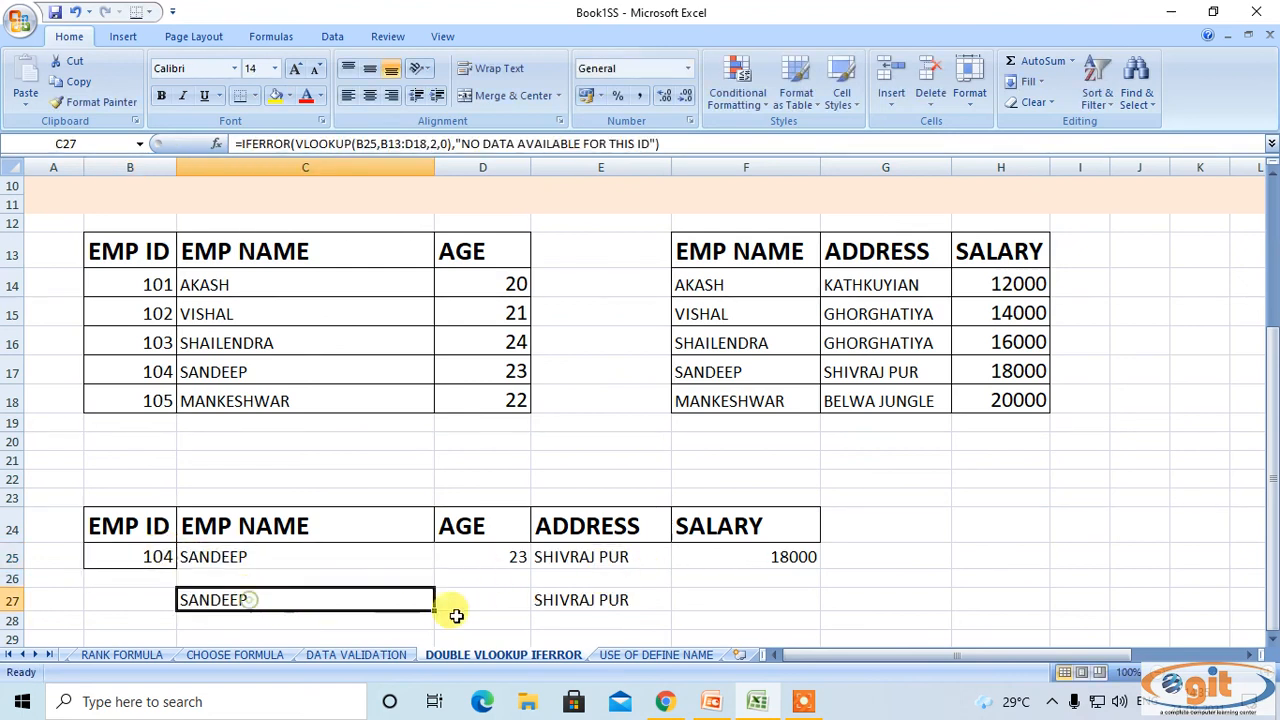
click(553, 612)
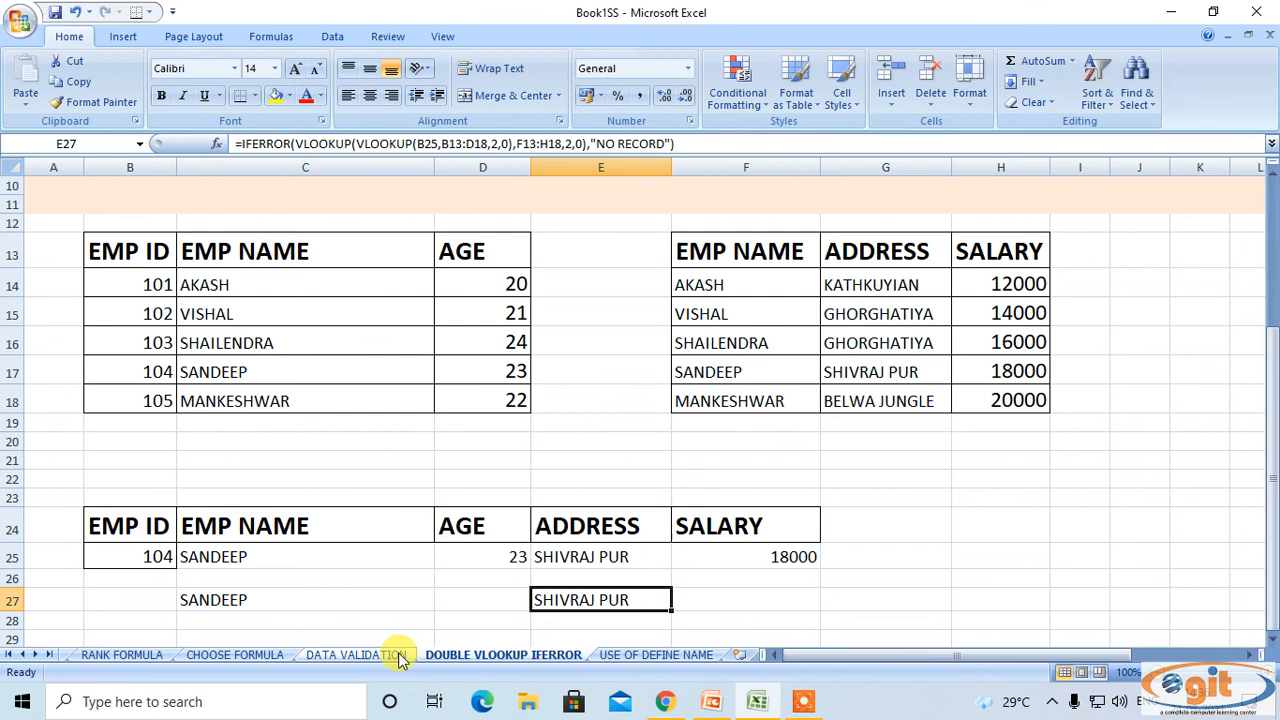
click(302, 594)
click(597, 557)
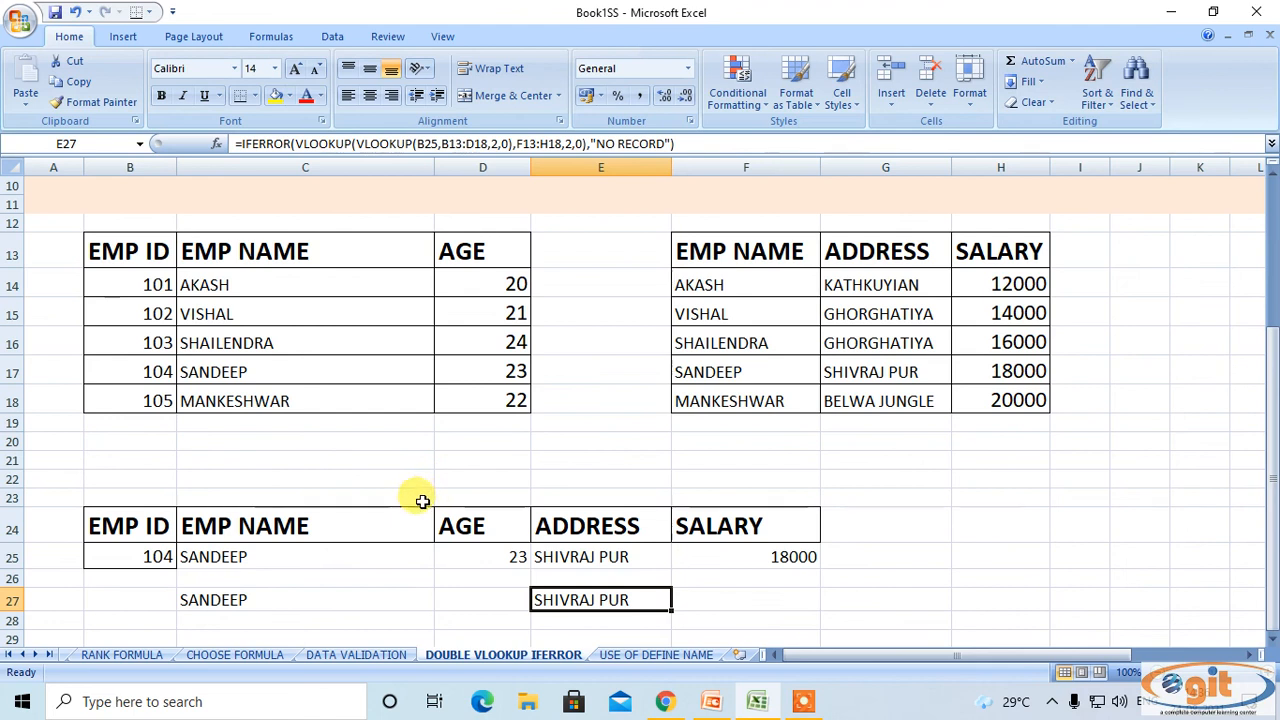
scroll(425, 497, up, 3)
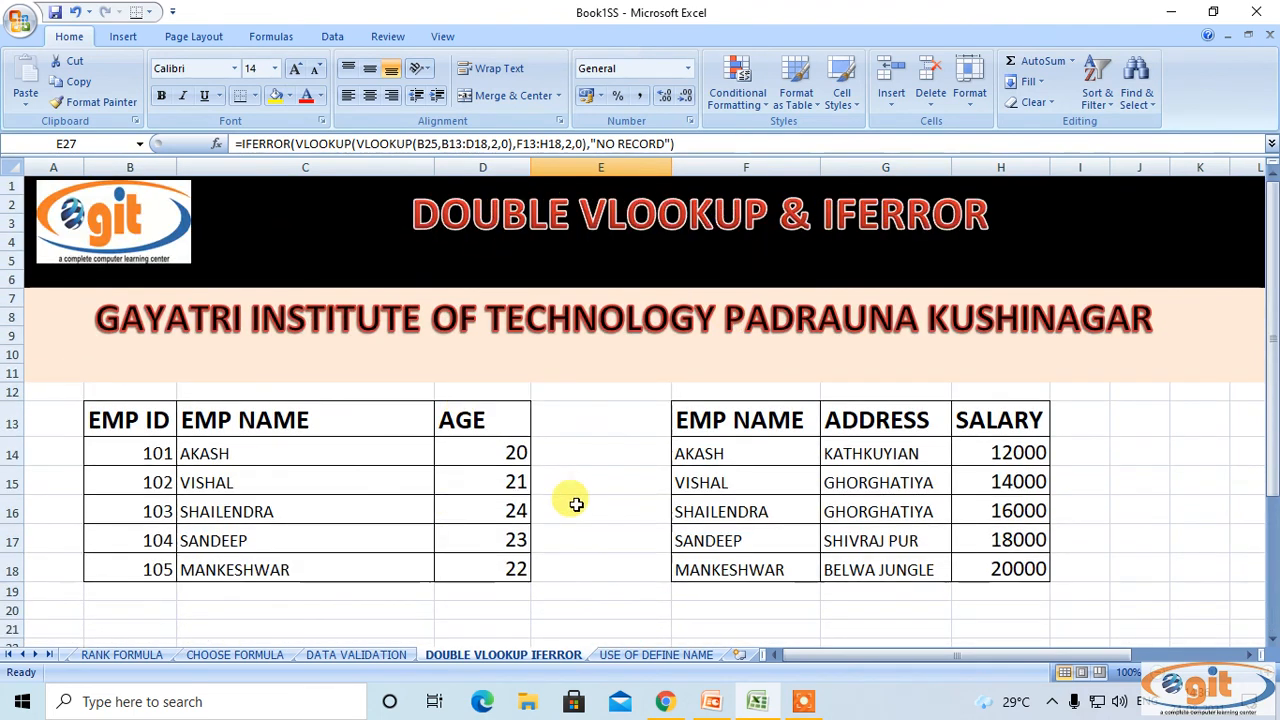
scroll(576, 504, down, 3)
scroll(574, 503, up, 1)
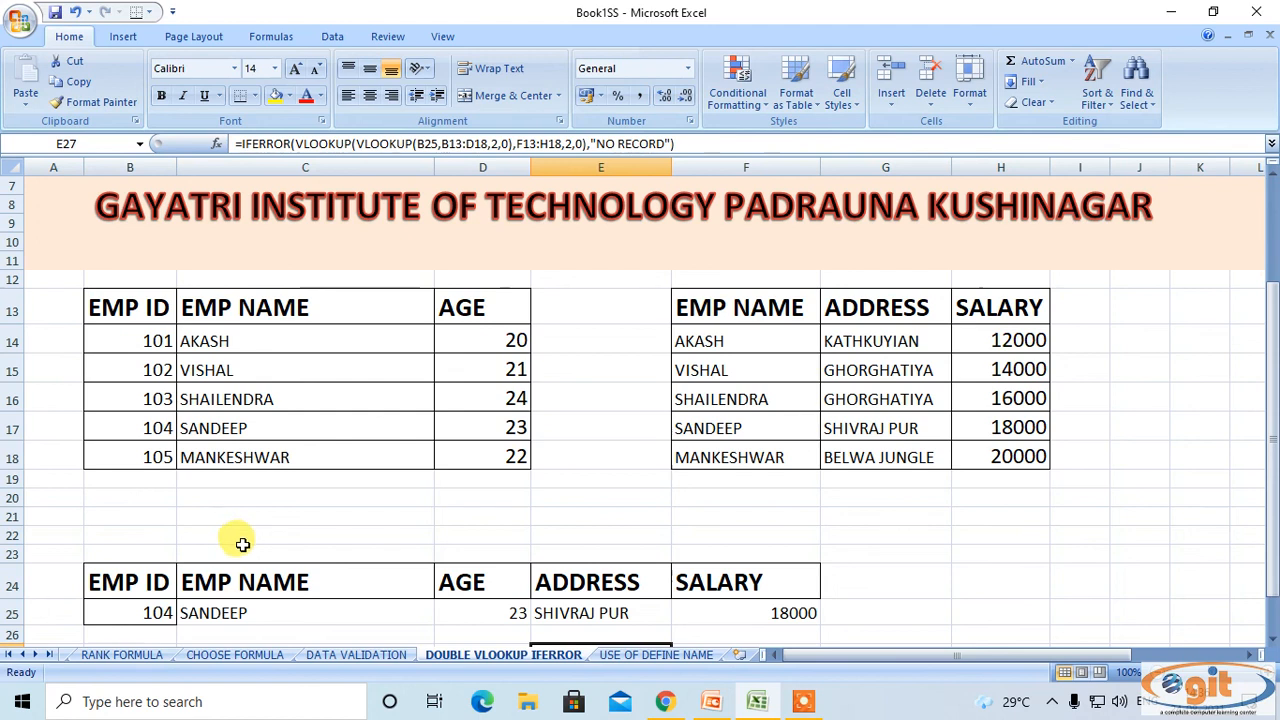
click(803, 701)
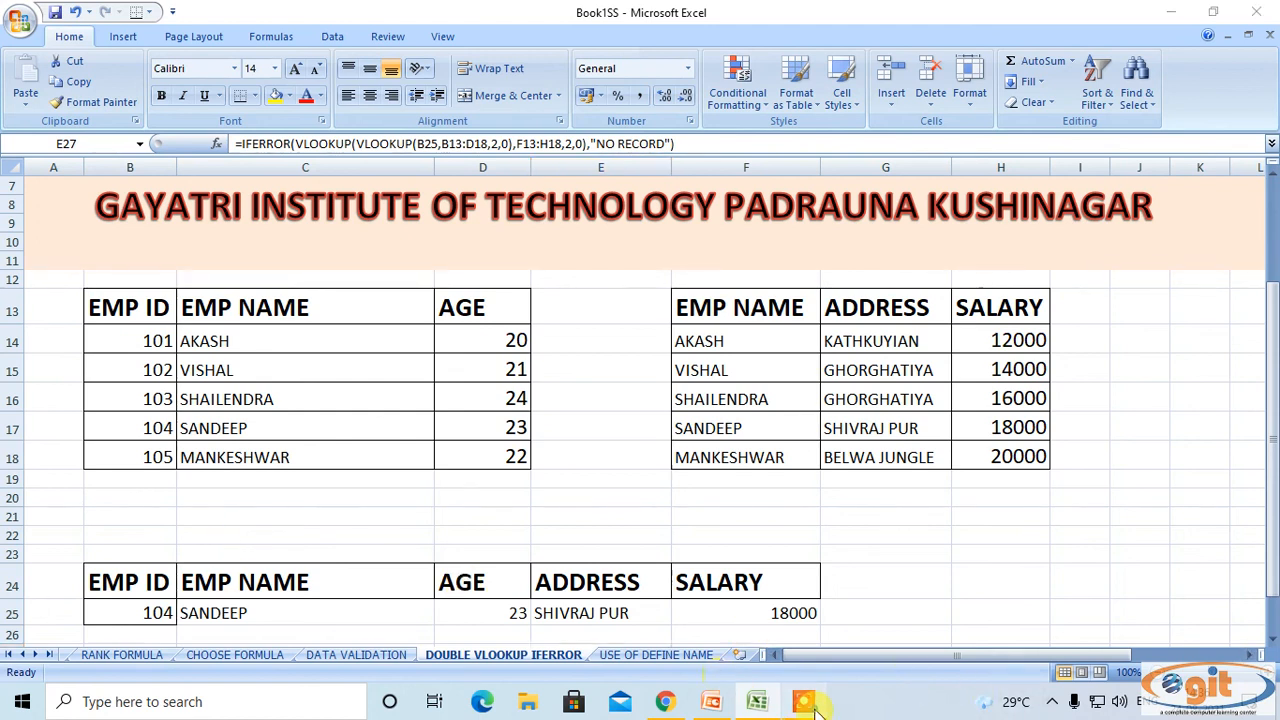